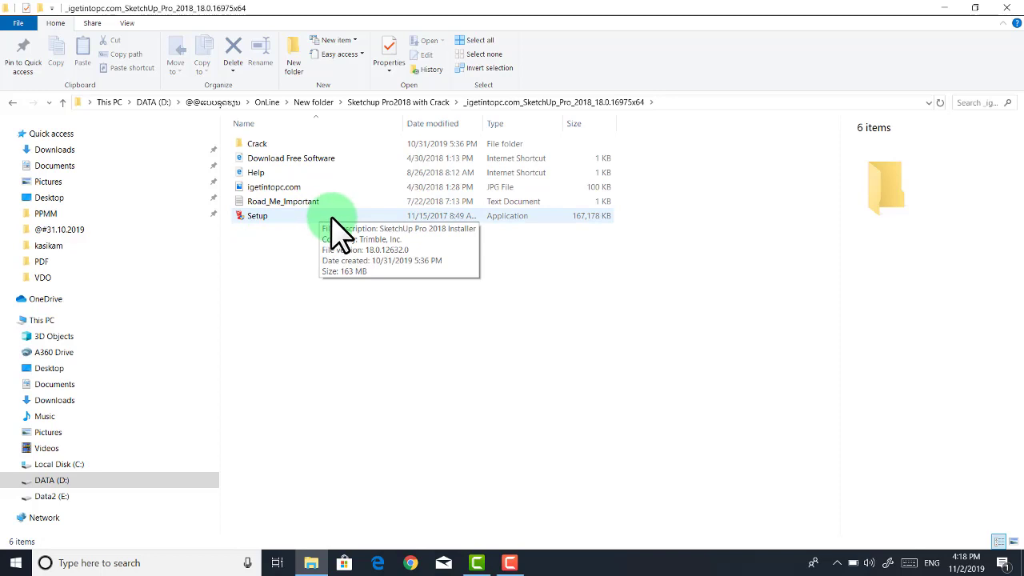
Run the SketchUp Pro 2018 Setup application and install the required runtime components
double_click(332, 218)
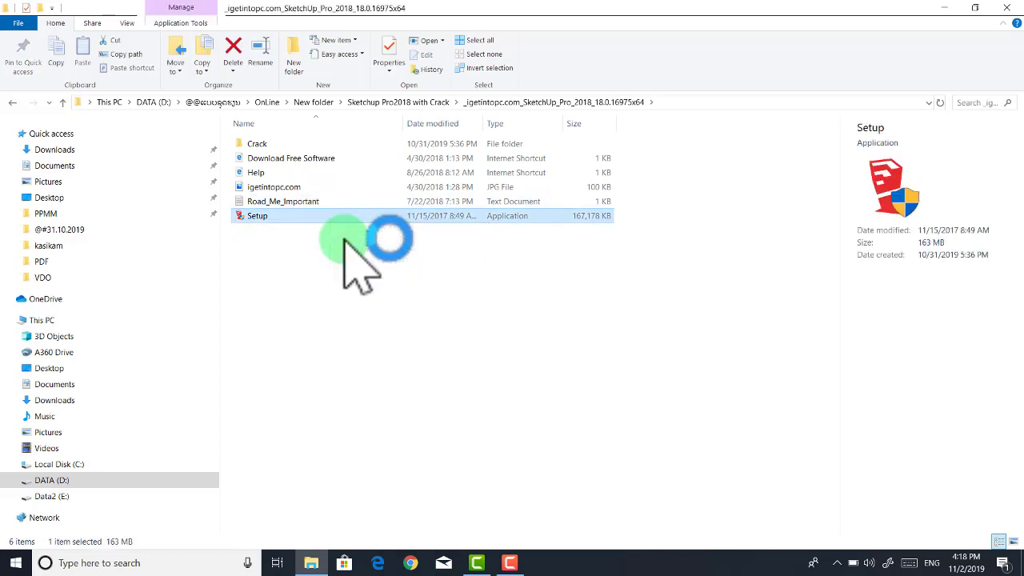
left_click(511, 563)
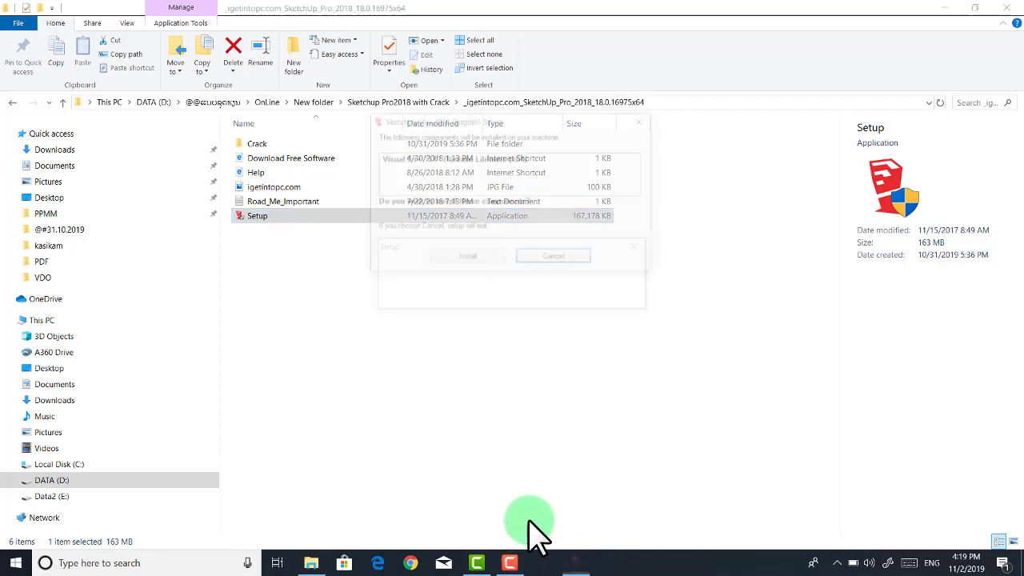
left_click(468, 259)
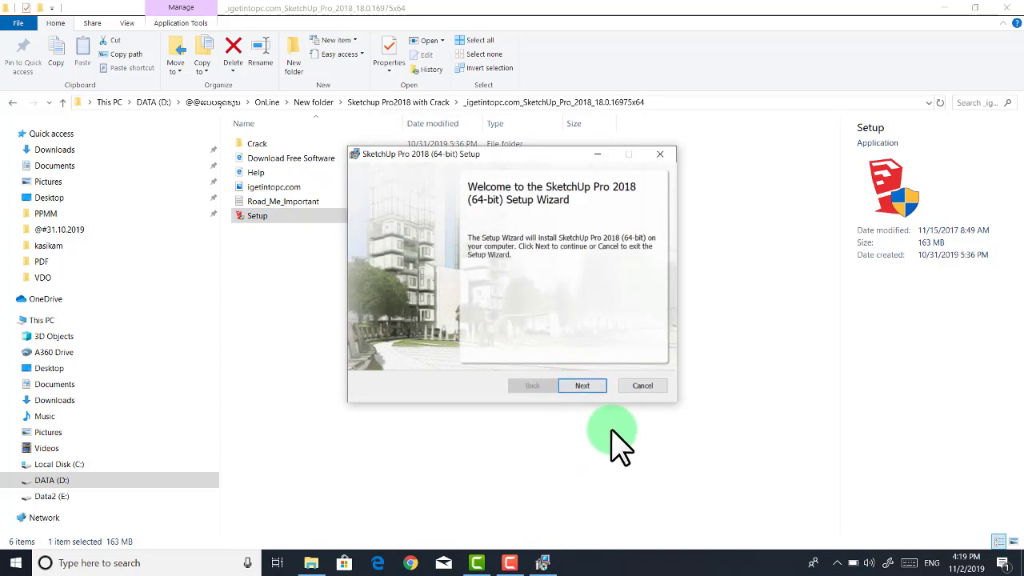
Install SketchUp Pro 2018 (64-bit) with the wizard's default settings and finish the setup
left_click(583, 386)
left_click(584, 386)
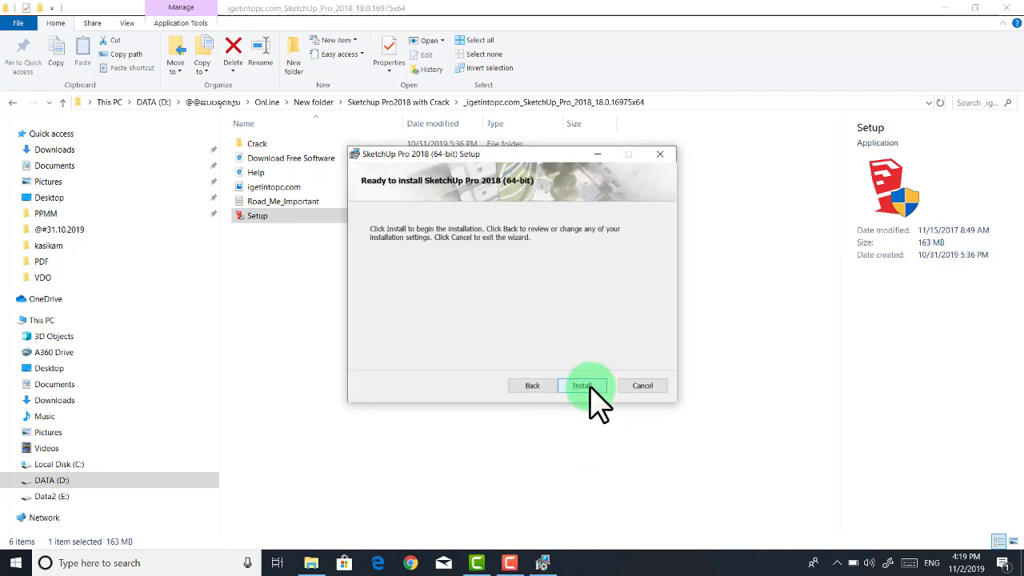
left_click(583, 387)
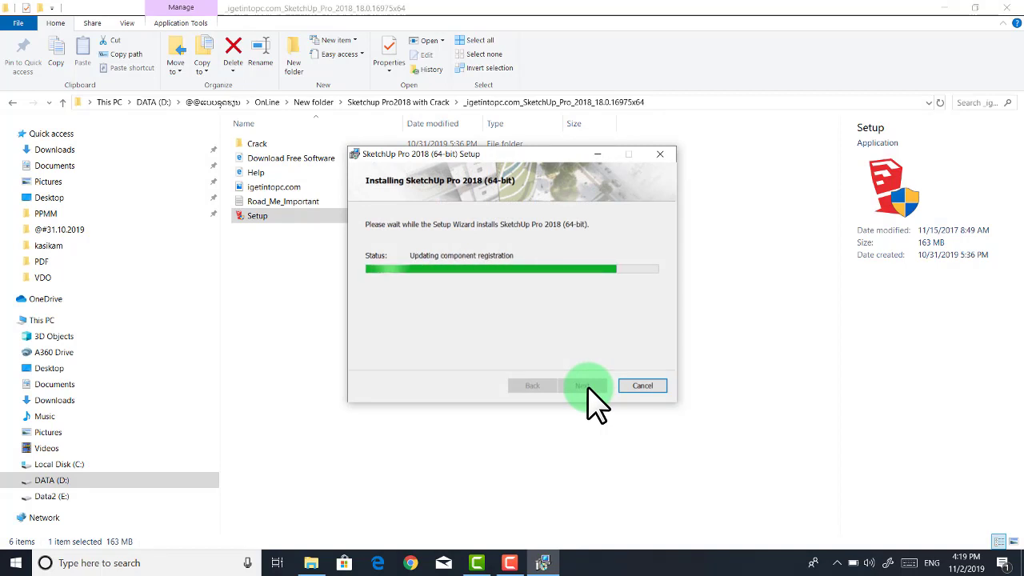
left_click(509, 564)
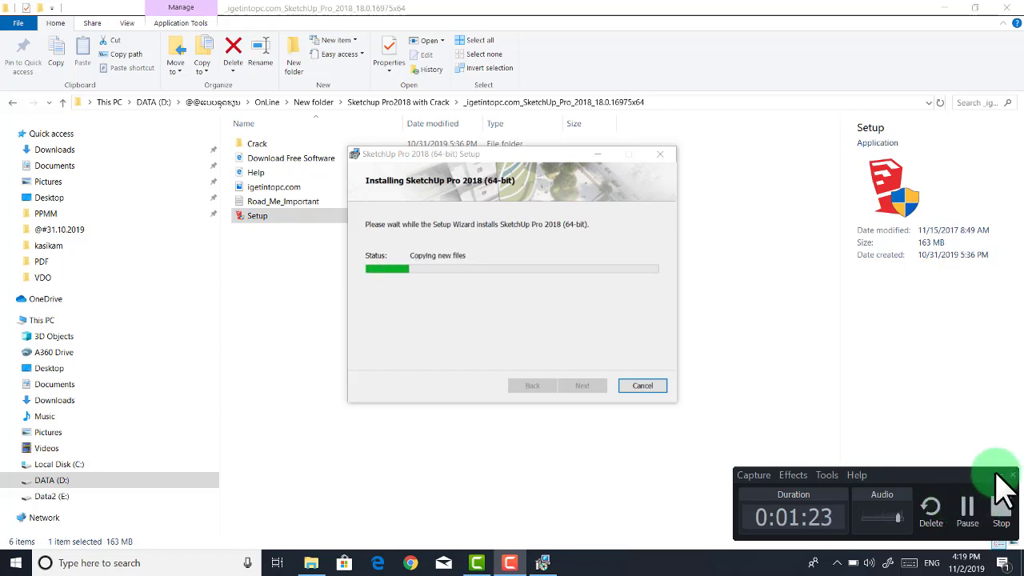
left_click(968, 507)
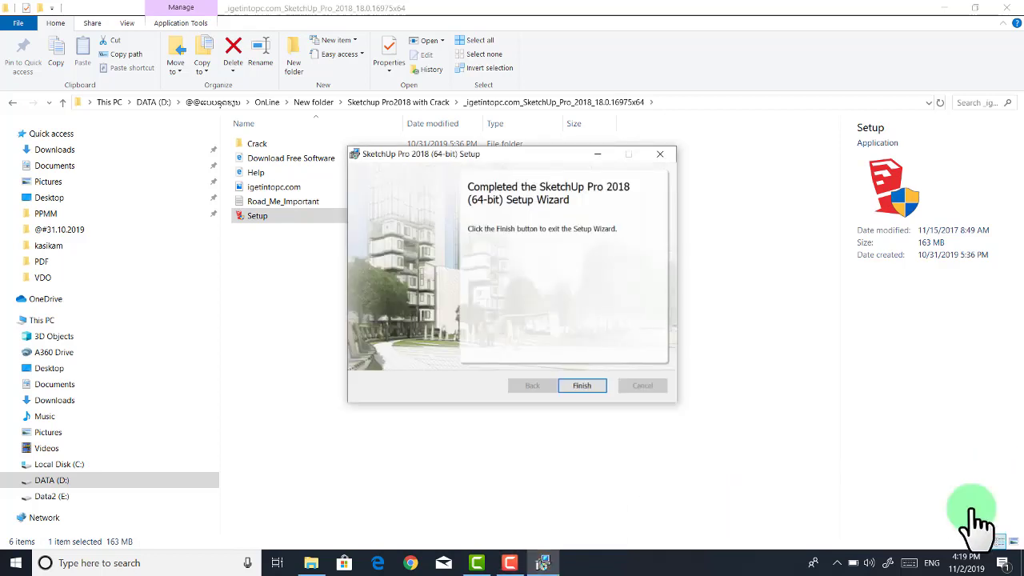
left_click(583, 387)
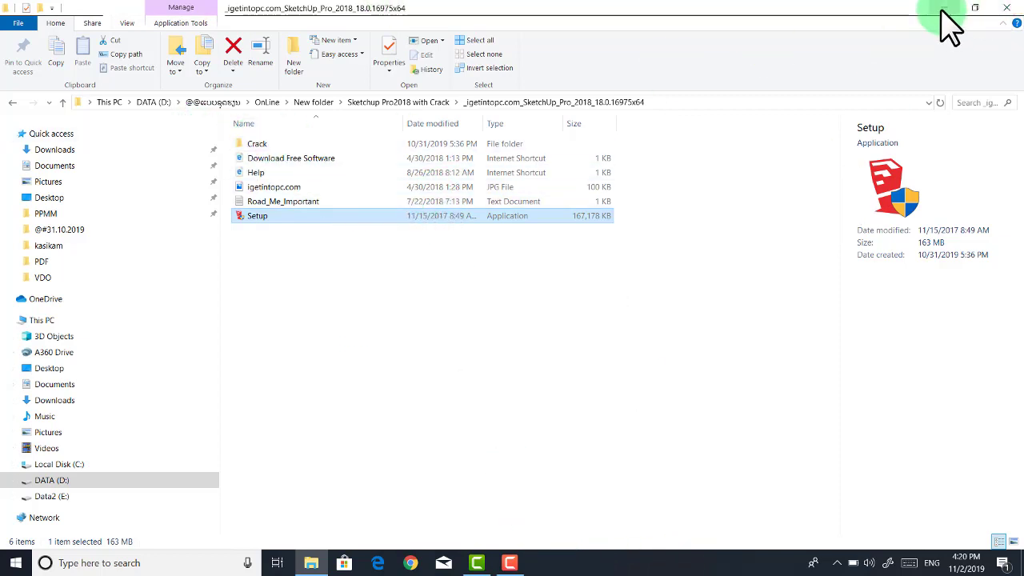
Copy all items in the Crack folder and minimize the folder window
double_click(337, 145)
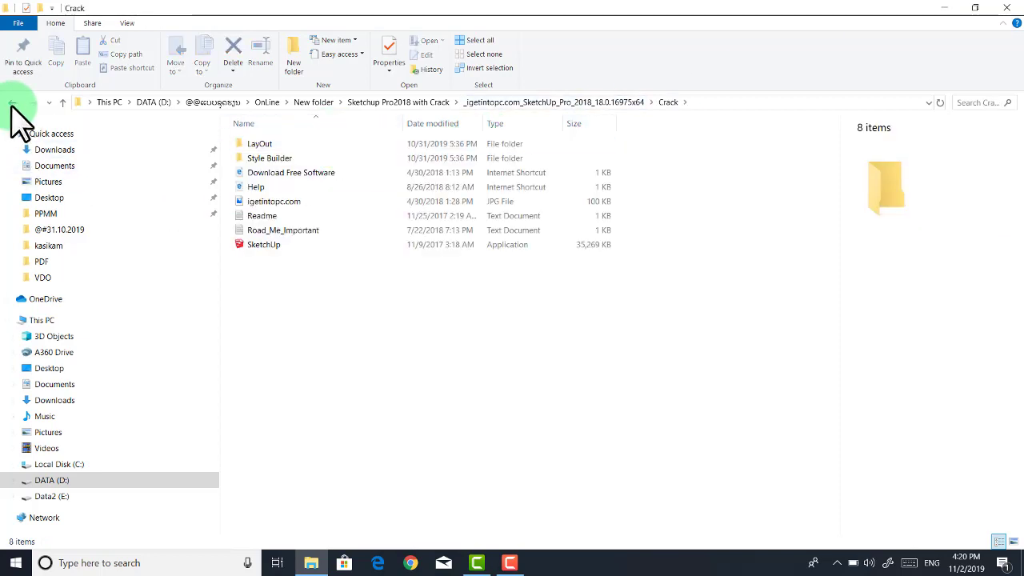
left_click(12, 103)
double_click(339, 144)
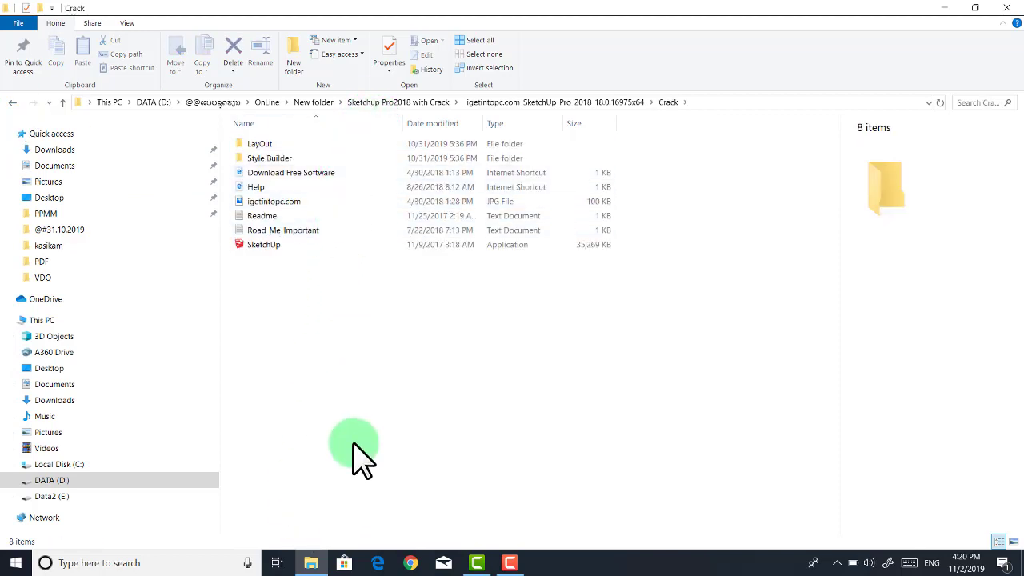
left_click_drag(336, 429, 229, 137)
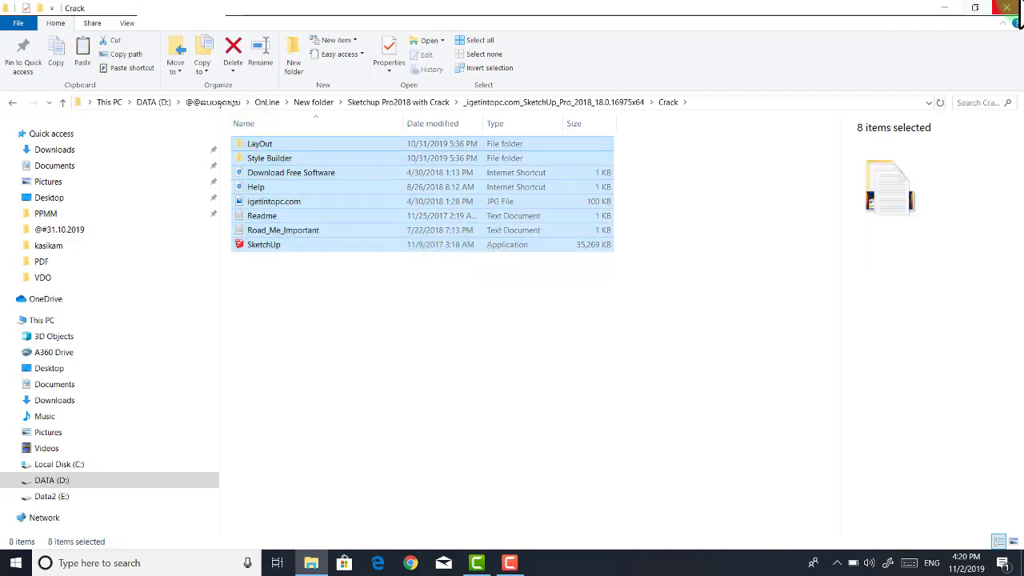
left_click(958, 18)
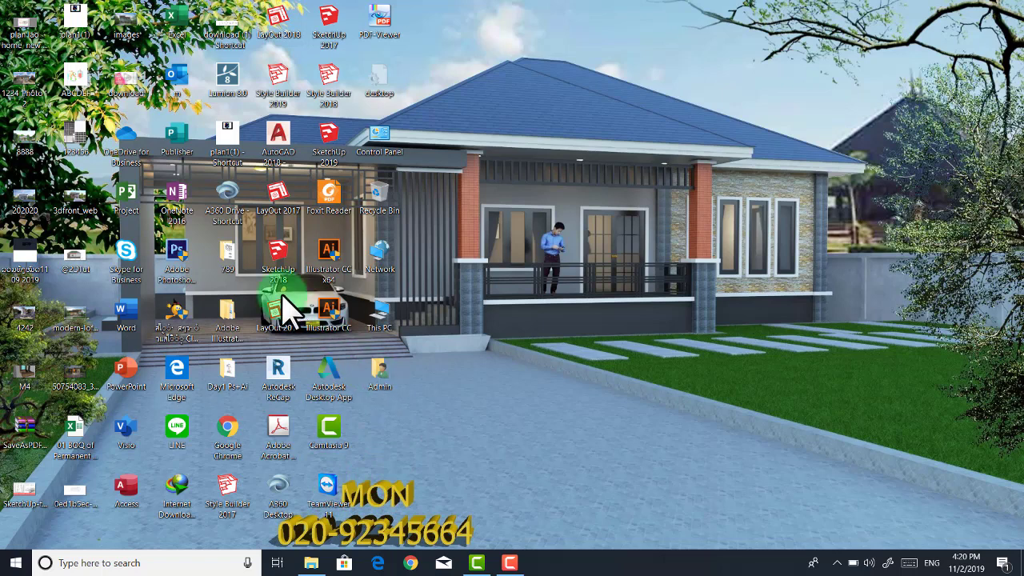
Move the SketchUp 2018, Style Builder 2018 and LayOut 2018 shortcuts into one column on the empty part of the desktop
mouse_move(280, 256)
left_mouse_down()
mouse_move(622, 243)
mouse_move(622, 251)
left_mouse_up()
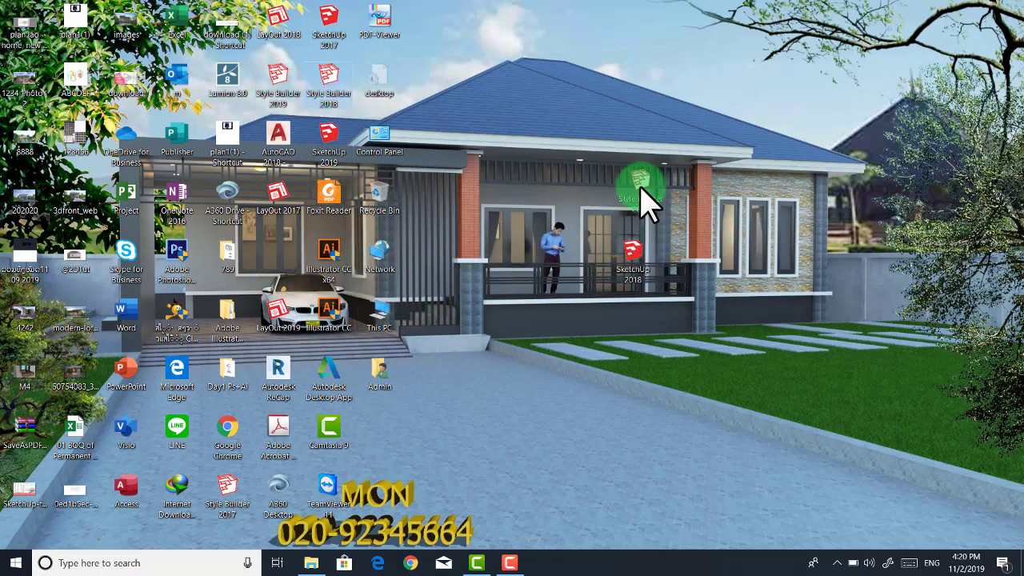
left_click_drag(326, 79, 631, 204)
left_click_drag(631, 204, 640, 330)
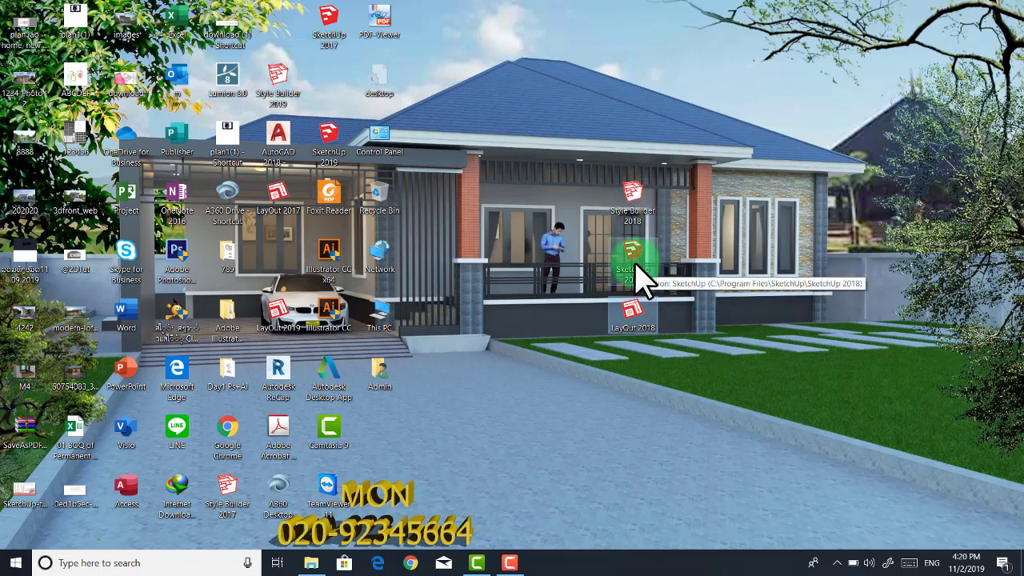
mouse_move(674, 141)
left_mouse_down()
mouse_move(622, 389)
mouse_move(656, 344)
left_mouse_up()
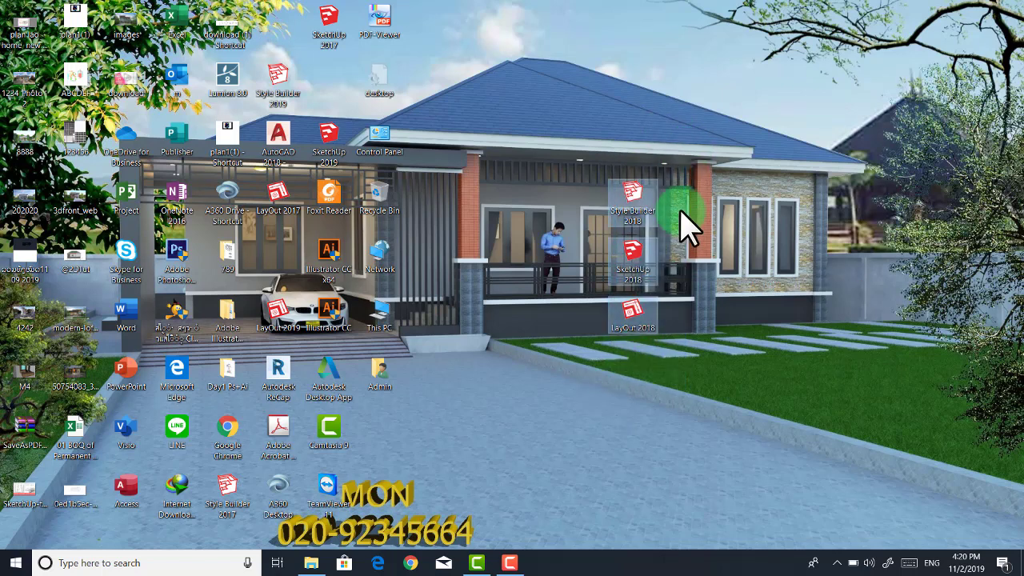
Open the file location of the SketchUp 2018 desktop shortcut
left_click(648, 256)
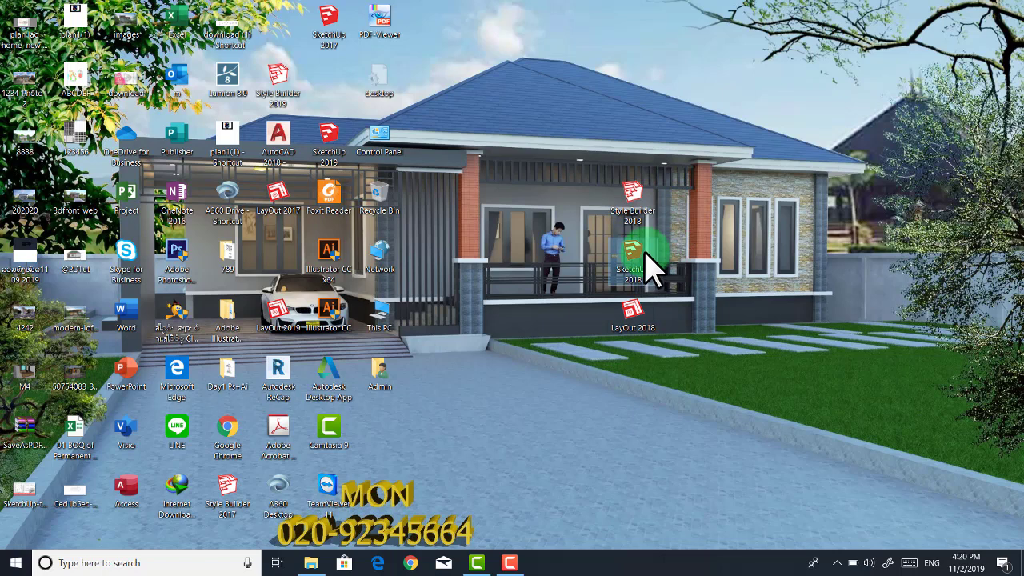
right_click(647, 251)
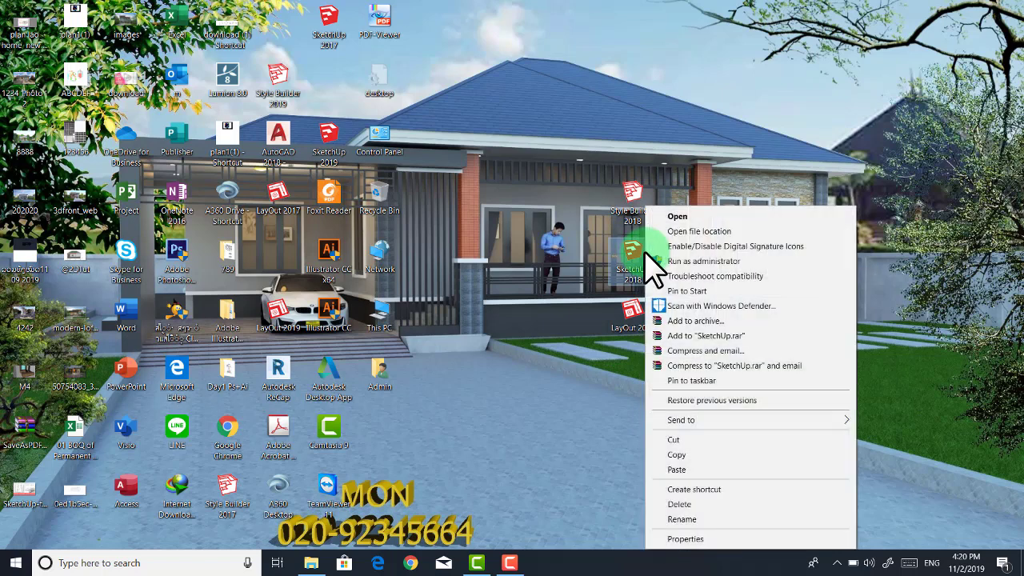
left_click(690, 232)
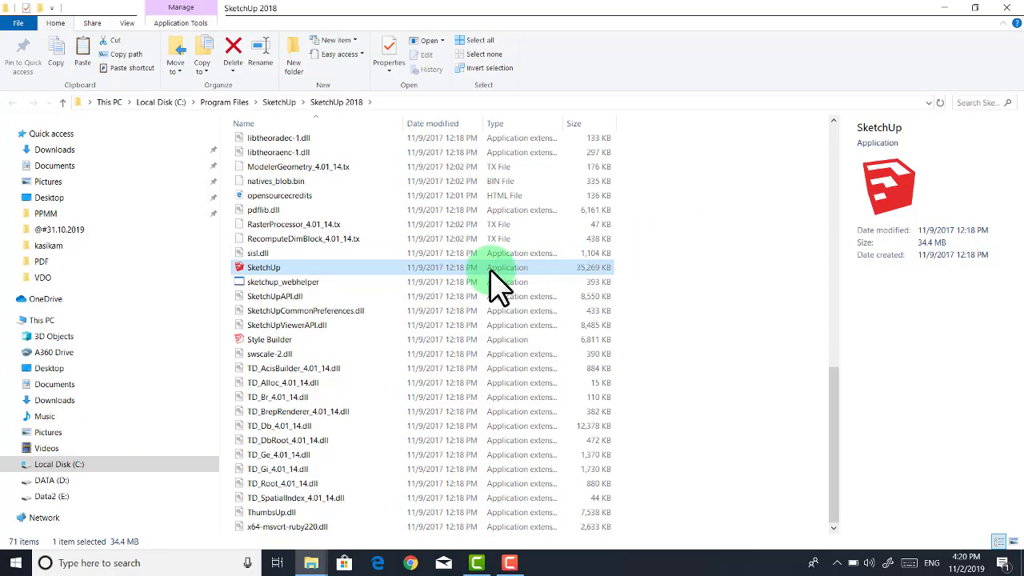
Paste the copied Crack files into the SketchUp 2018 folder, merging folders, replacing existing files and granting administrator permission for all items, and close the folder
right_click(392, 281)
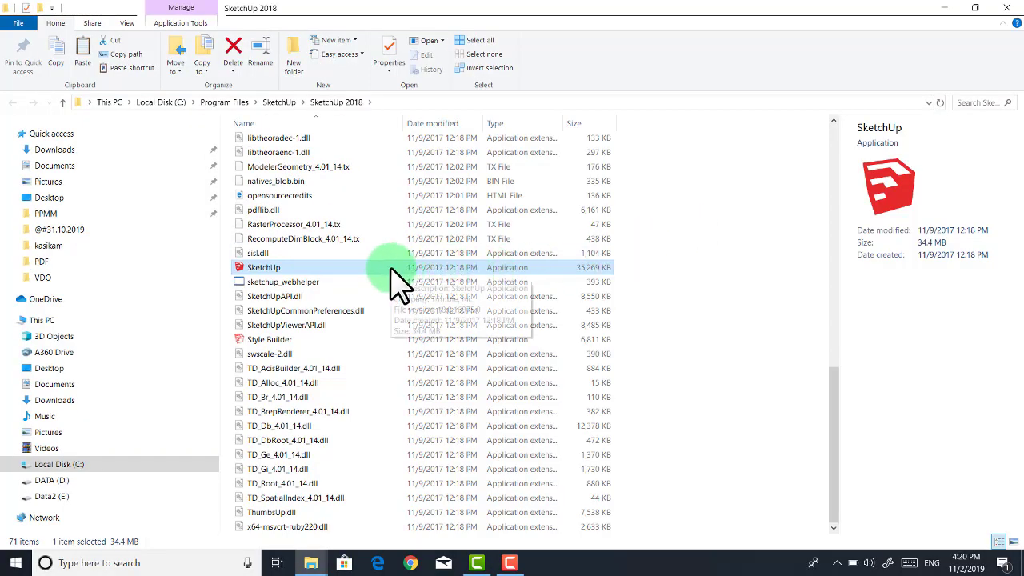
right_click(645, 181)
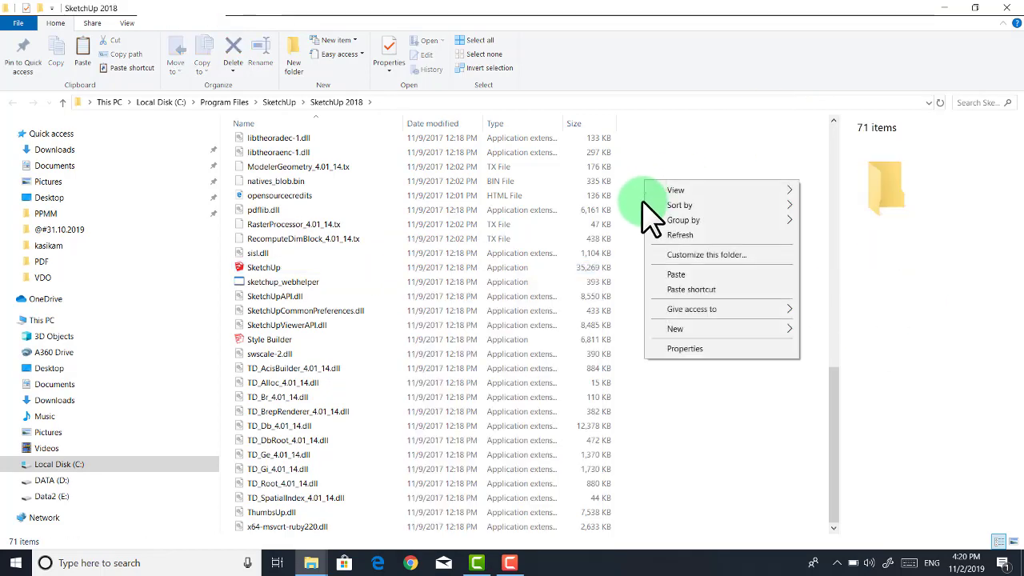
left_click(677, 274)
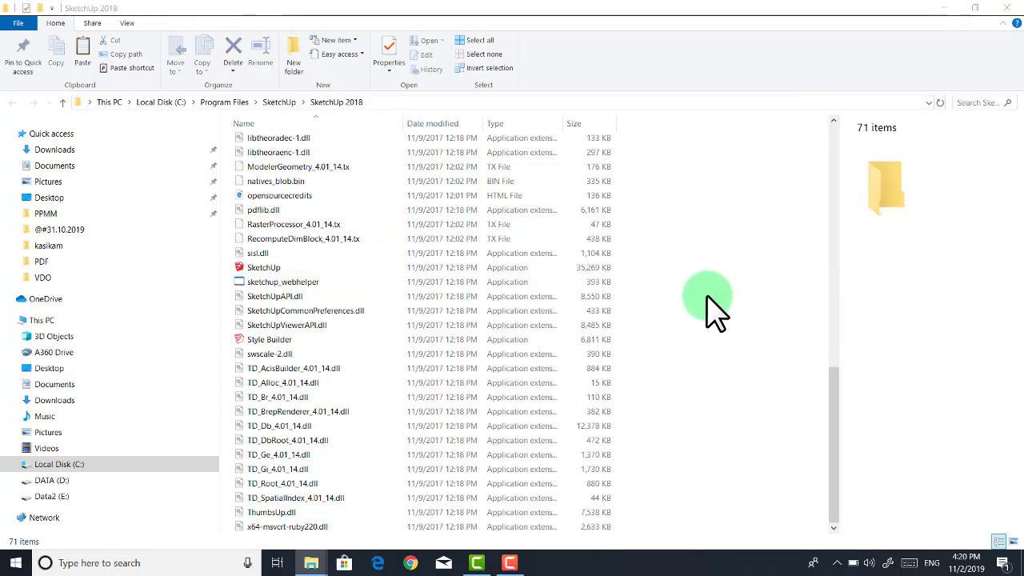
left_click(155, 300)
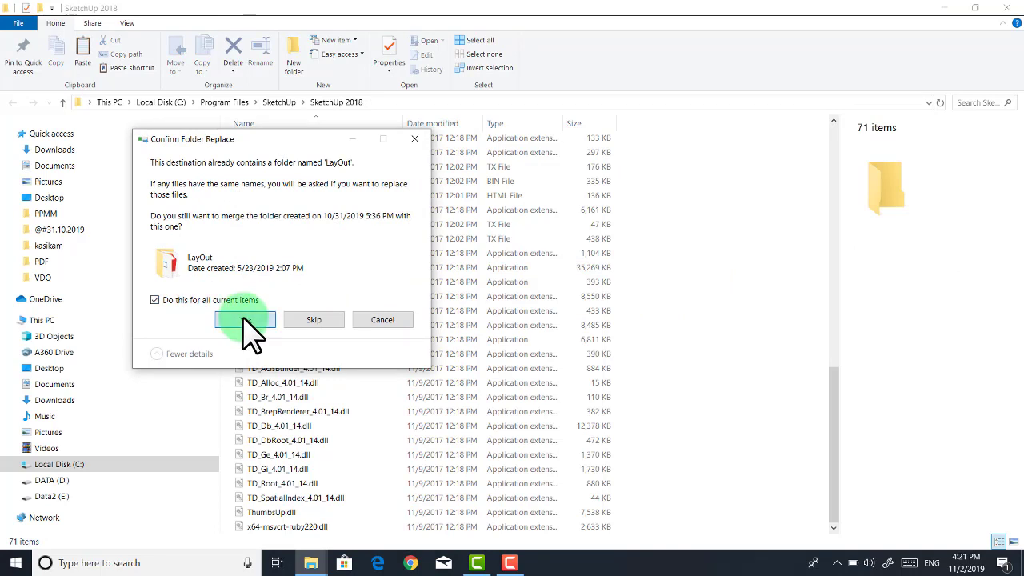
left_click(250, 319)
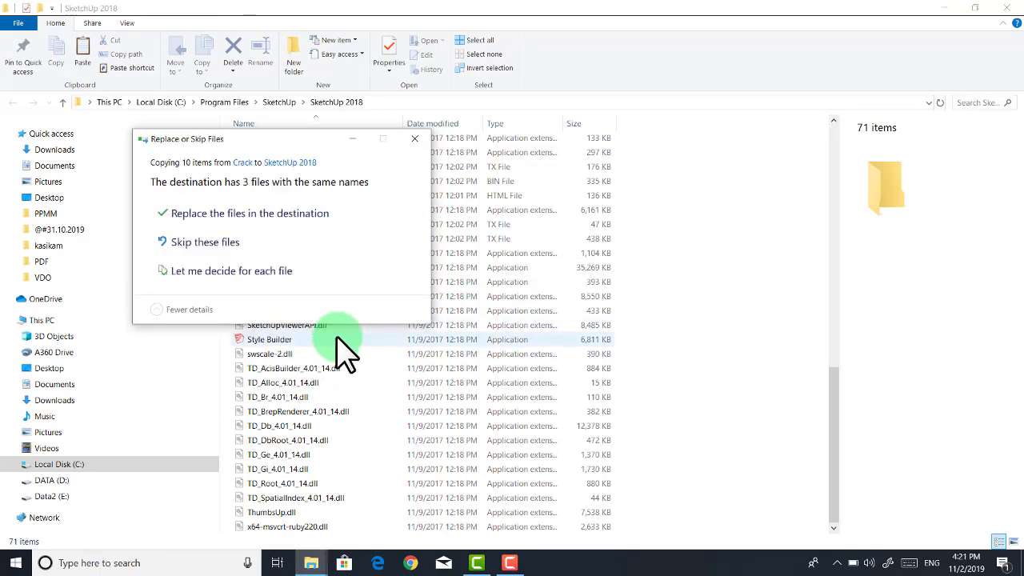
left_click(251, 213)
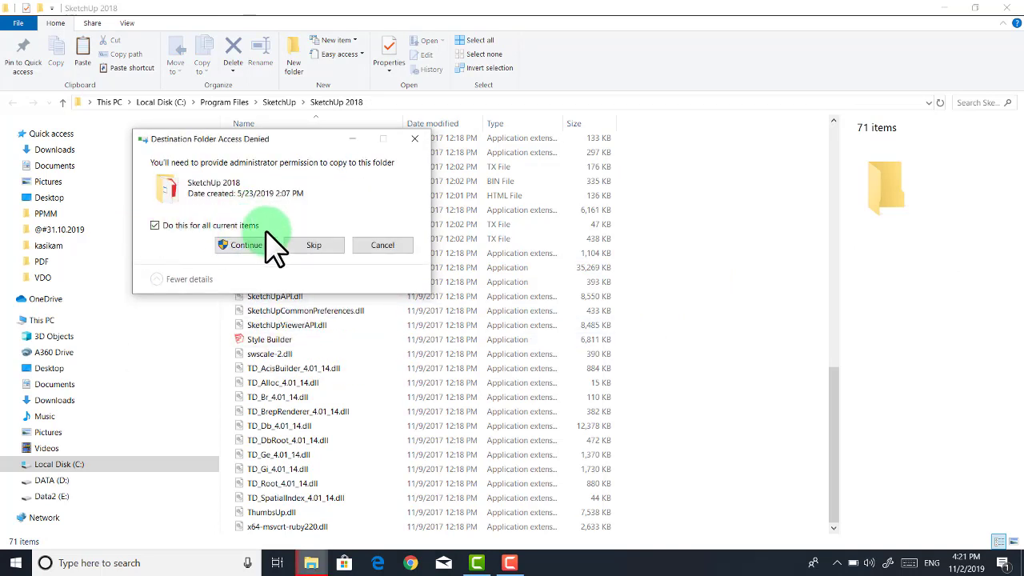
left_click(155, 226)
left_click(233, 245)
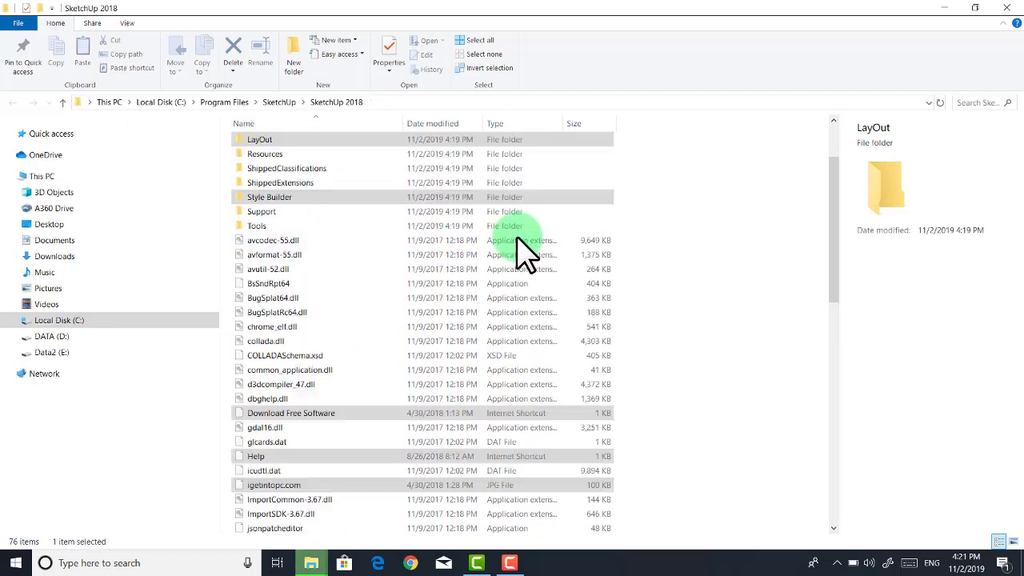
left_click(1007, 8)
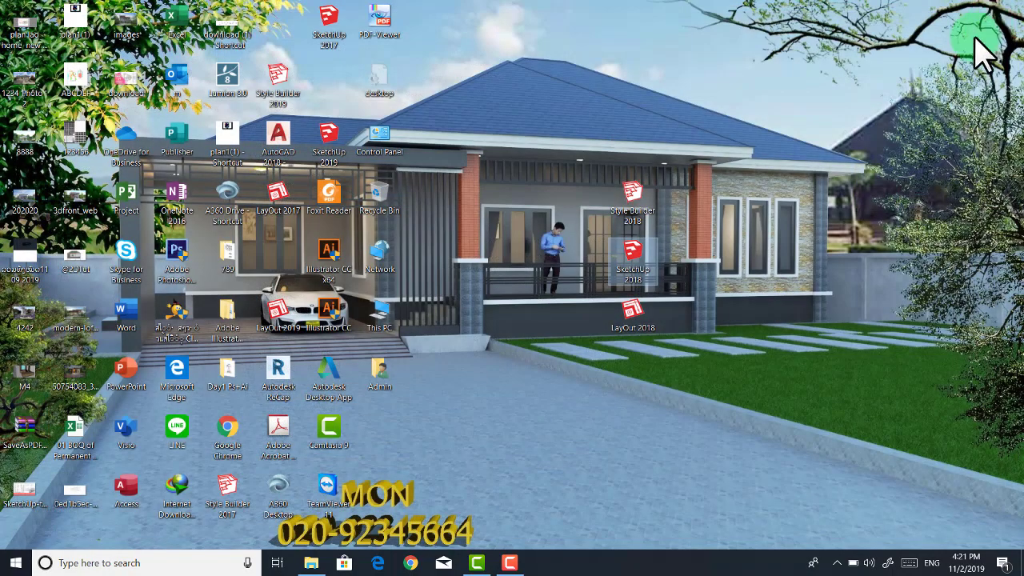
Open the file location of the LayOut 2018 desktop shortcut
mouse_move(311, 295)
left_mouse_down()
mouse_move(546, 258)
mouse_move(640, 316)
left_mouse_up()
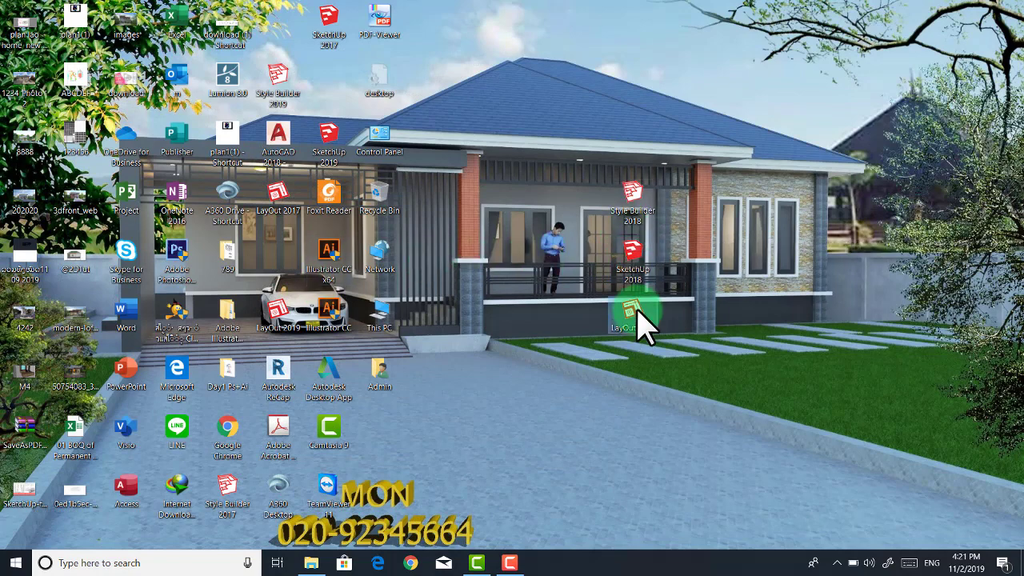
right_click(638, 312)
left_click(687, 232)
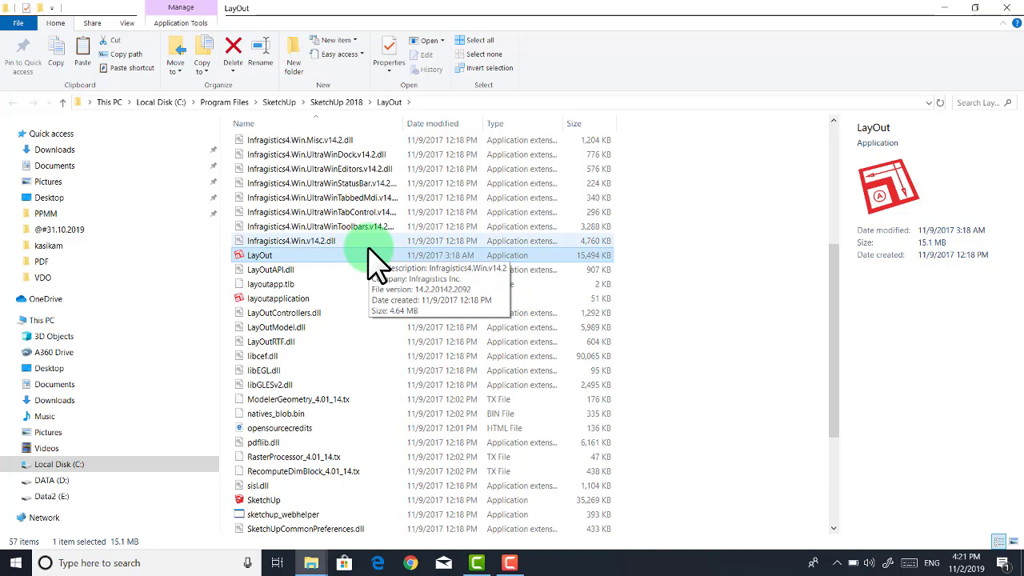
Paste the copied Crack files into the LayOut folder, replacing SketchUp.exe and granting administrator permission for all items, and close the folder
right_click(370, 250)
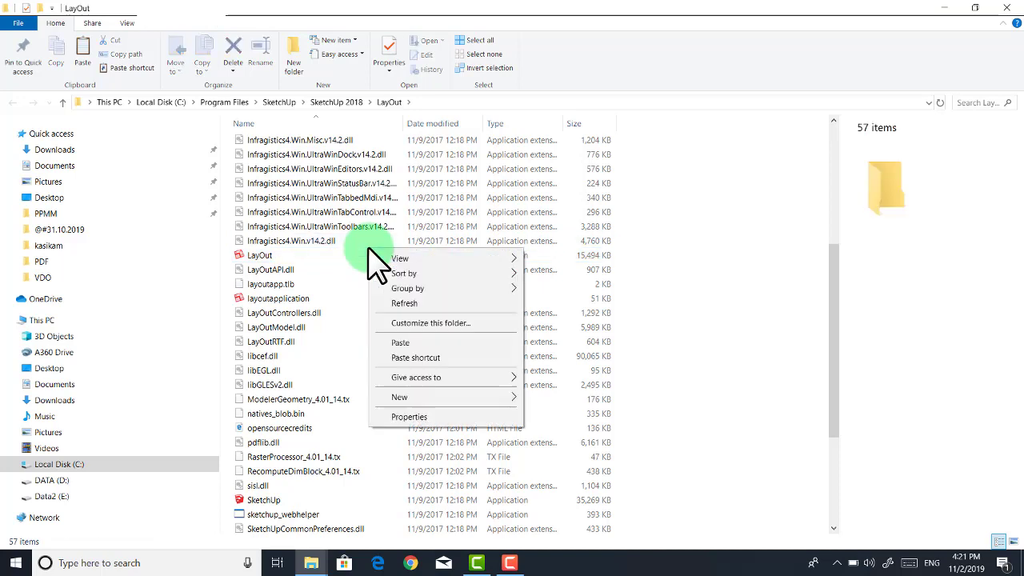
left_click(425, 343)
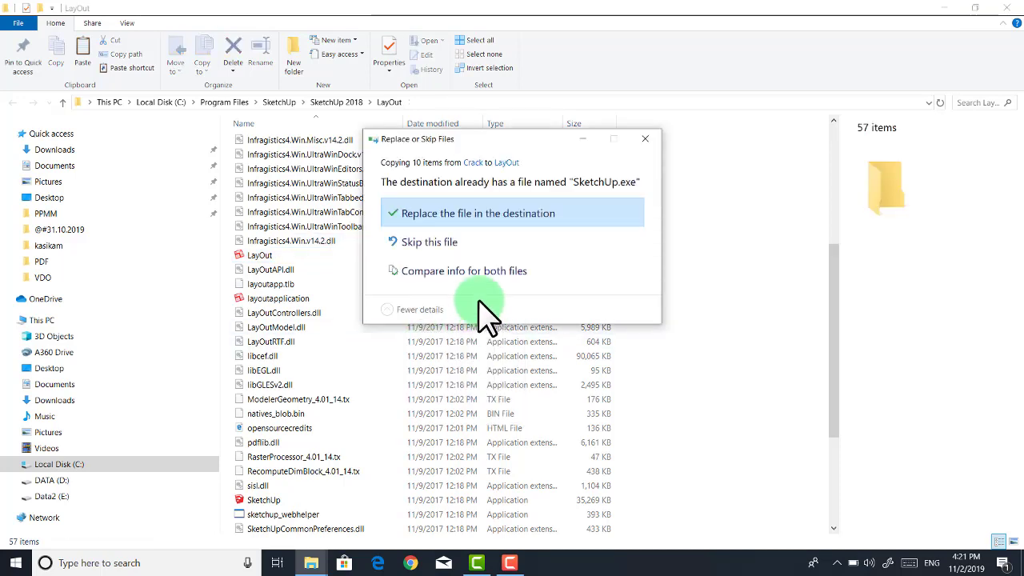
left_click(472, 218)
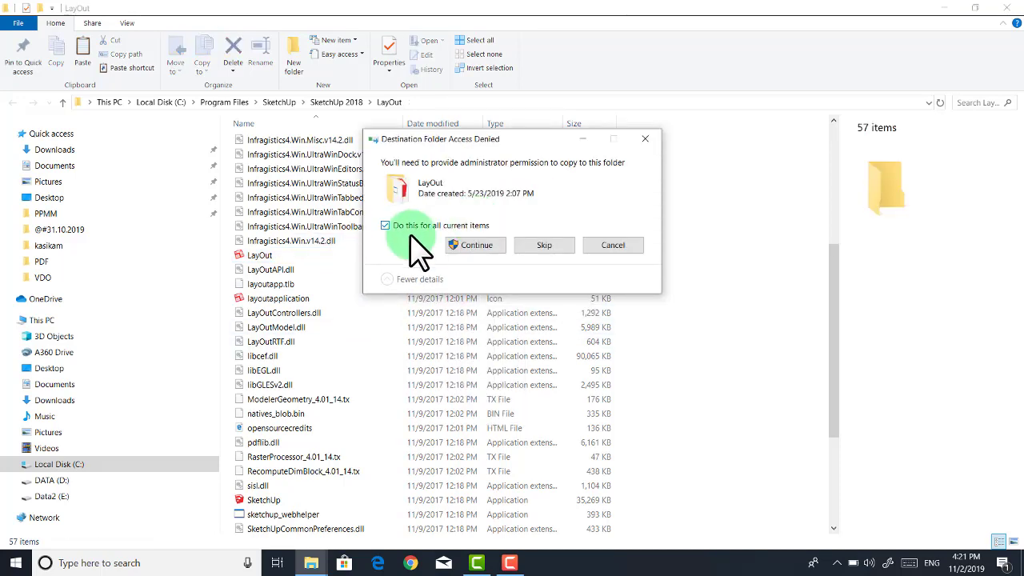
left_click(473, 245)
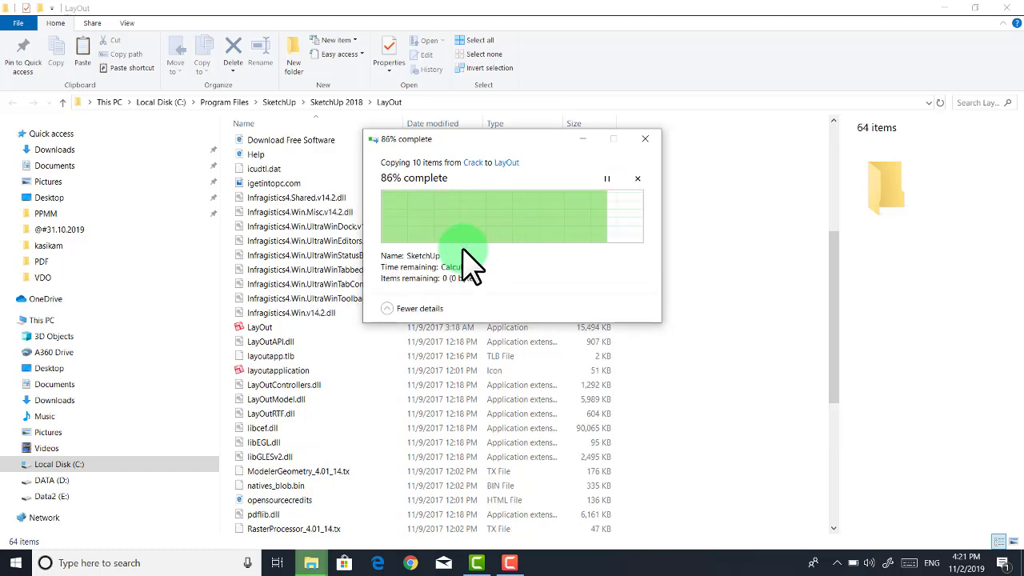
left_click(1009, 10)
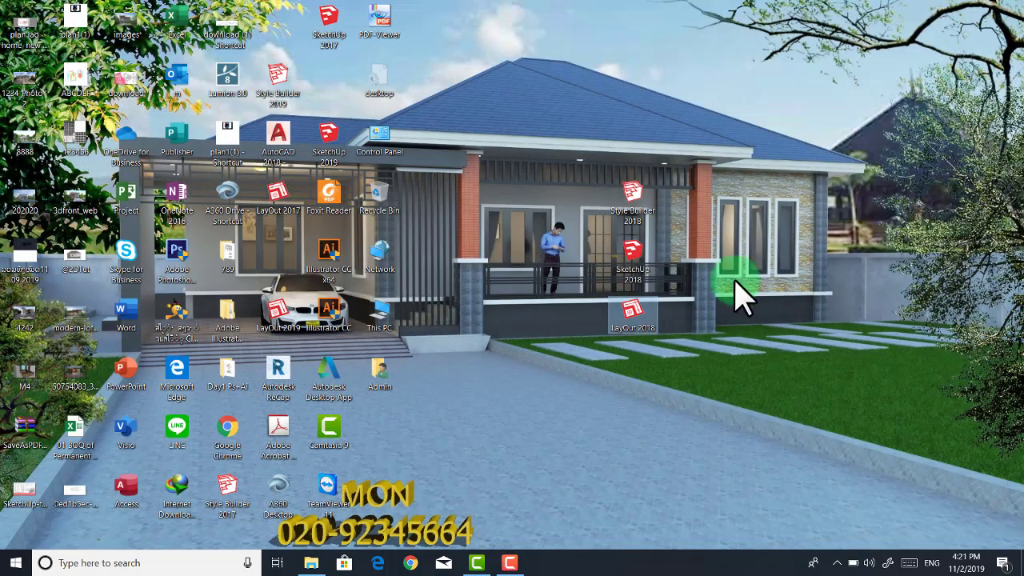
Launch SketchUp 2018 from its desktop shortcut
double_click(632, 252)
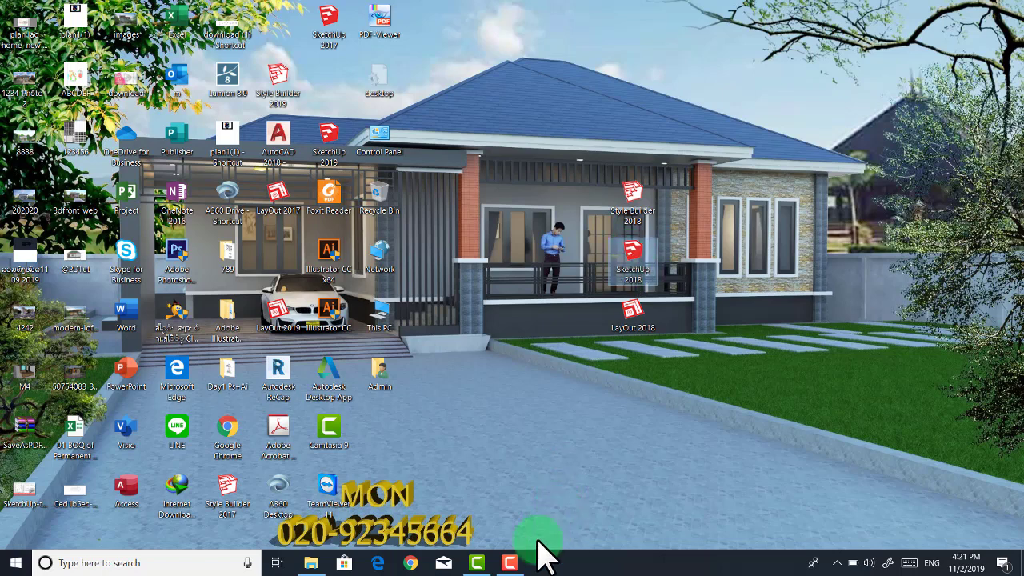
mouse_move(512, 563)
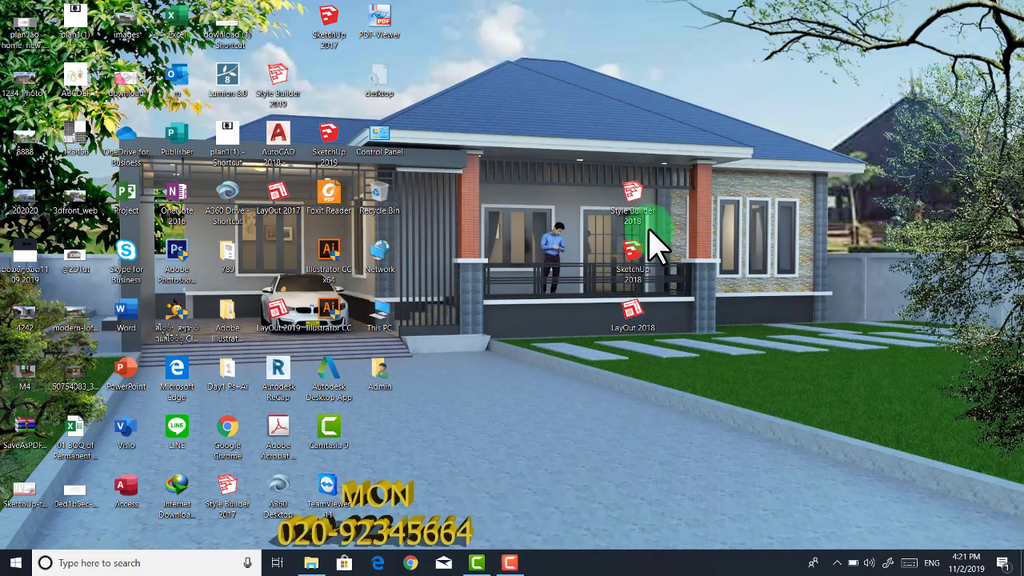
left_click(512, 562)
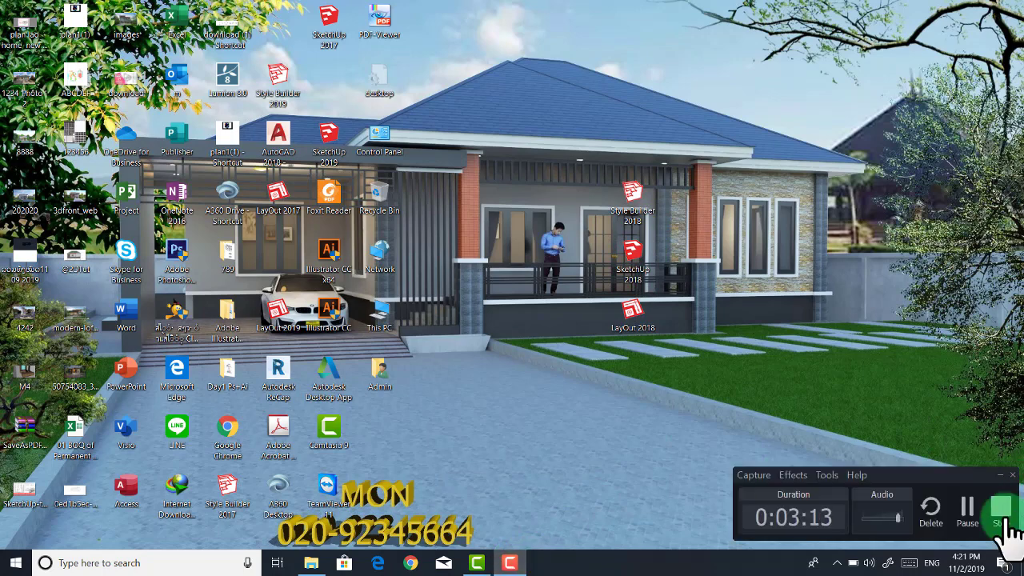
left_click(970, 507)
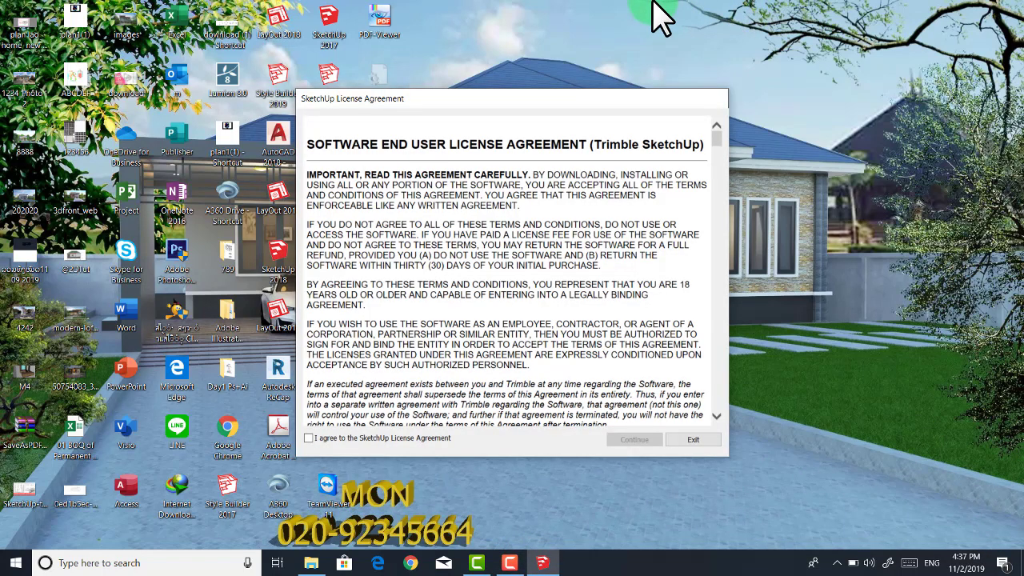
Accept the SketchUp License Agreement and choose Architectural Design - Meters as the default template
left_click(309, 439)
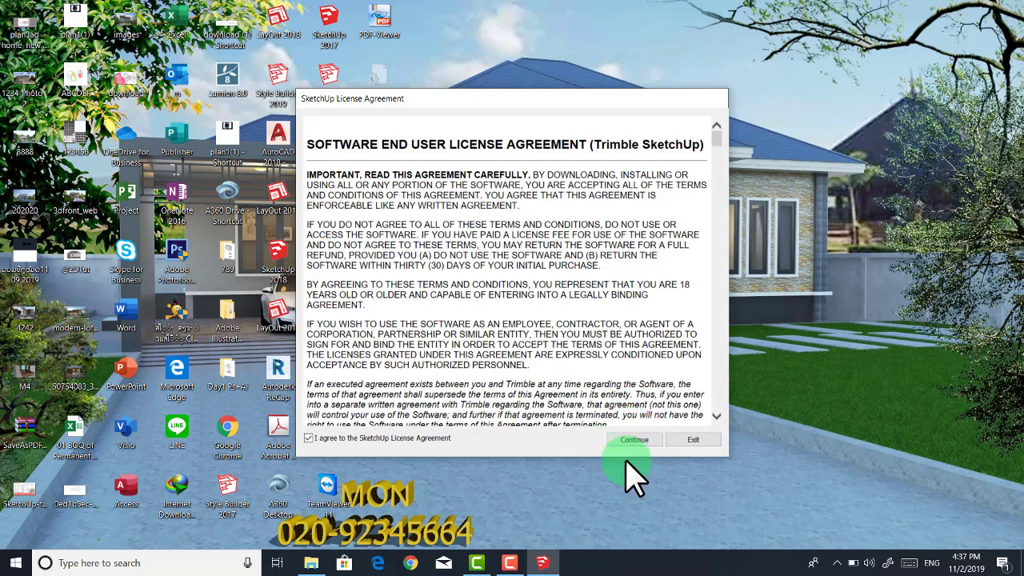
left_click(639, 440)
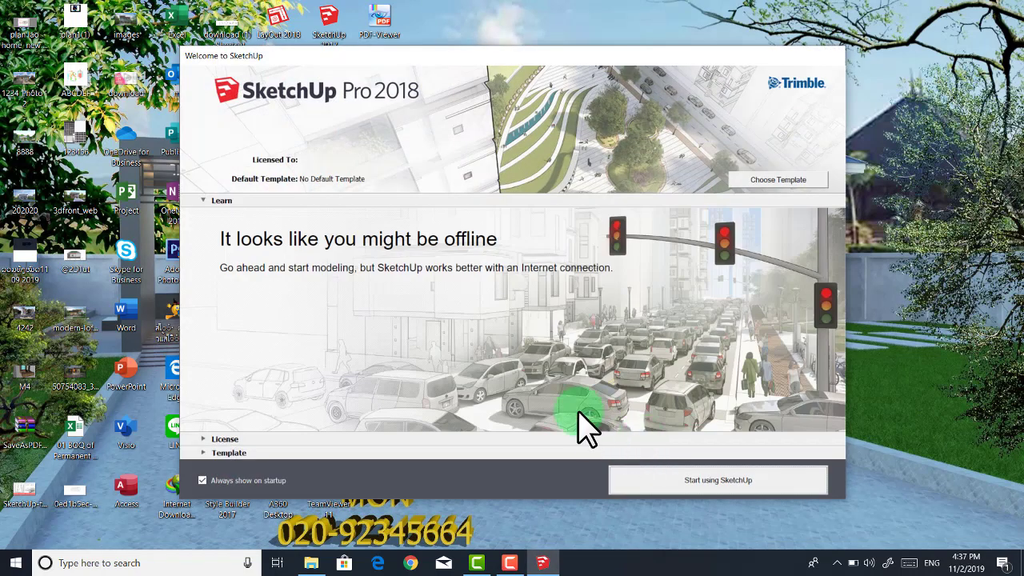
left_click(763, 179)
scroll(332, 288, "down", 5)
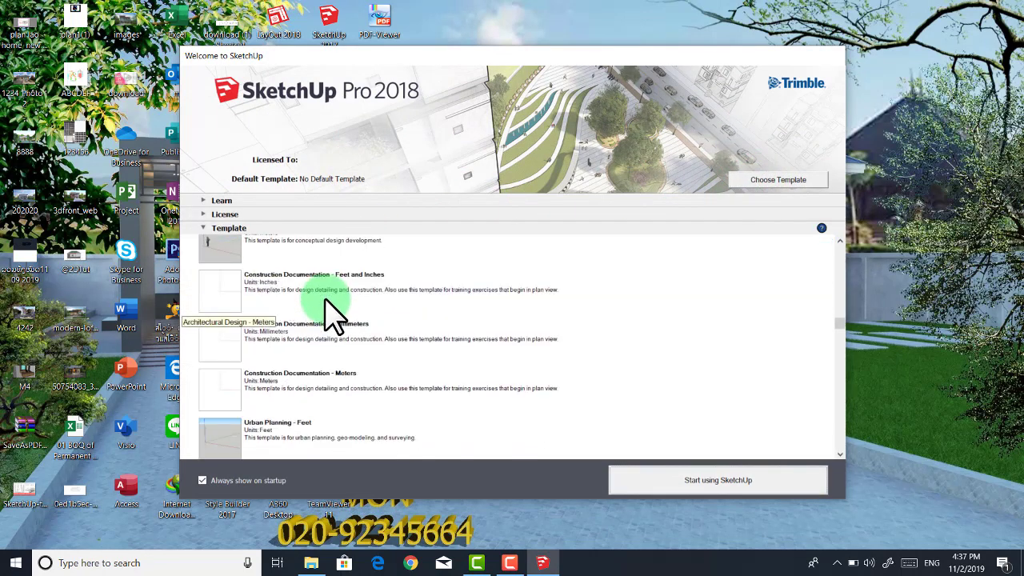
scroll(333, 323, "down", 2)
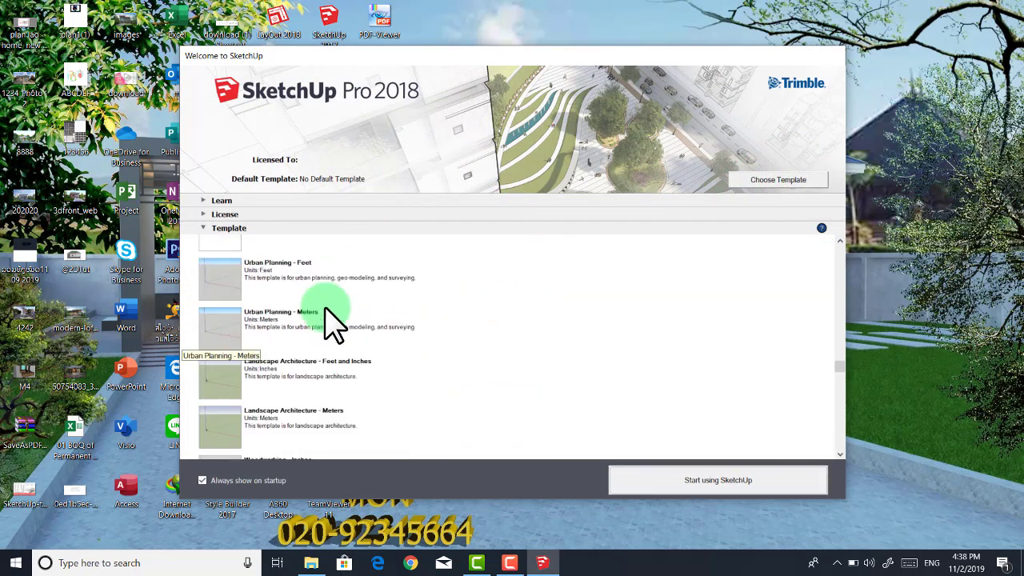
scroll(281, 353, "up", 5)
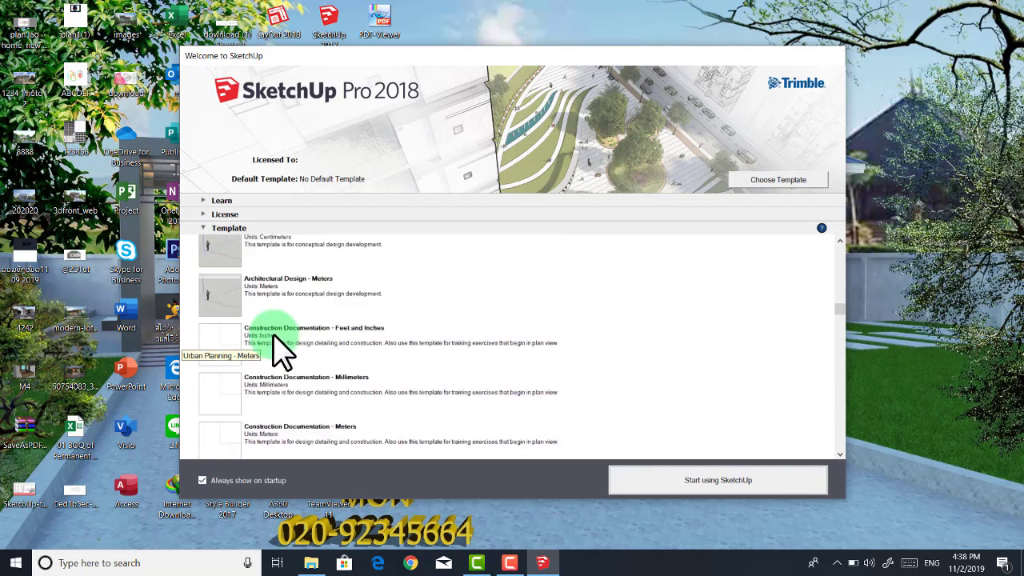
scroll(272, 353, "up", 1)
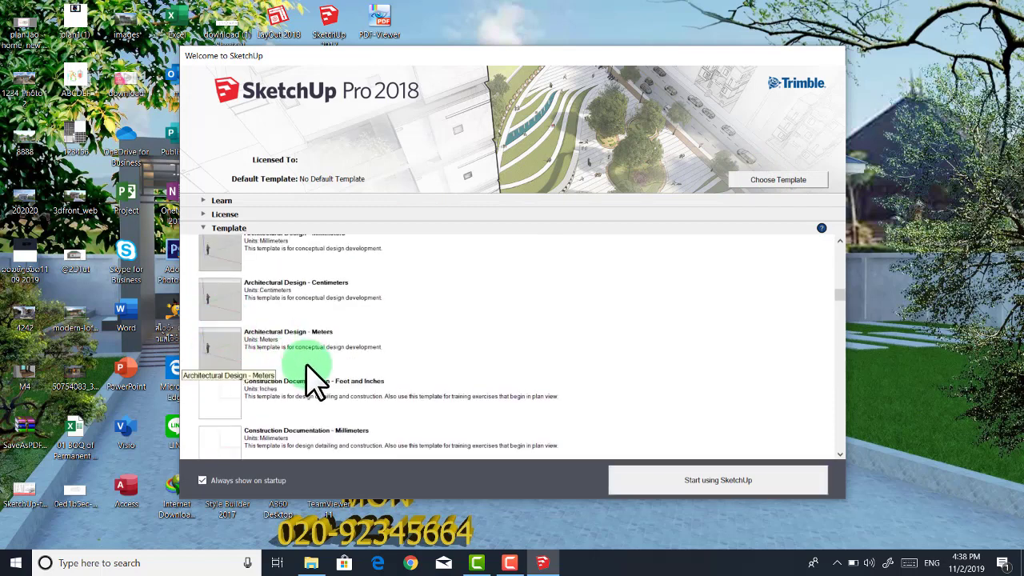
left_click(221, 362)
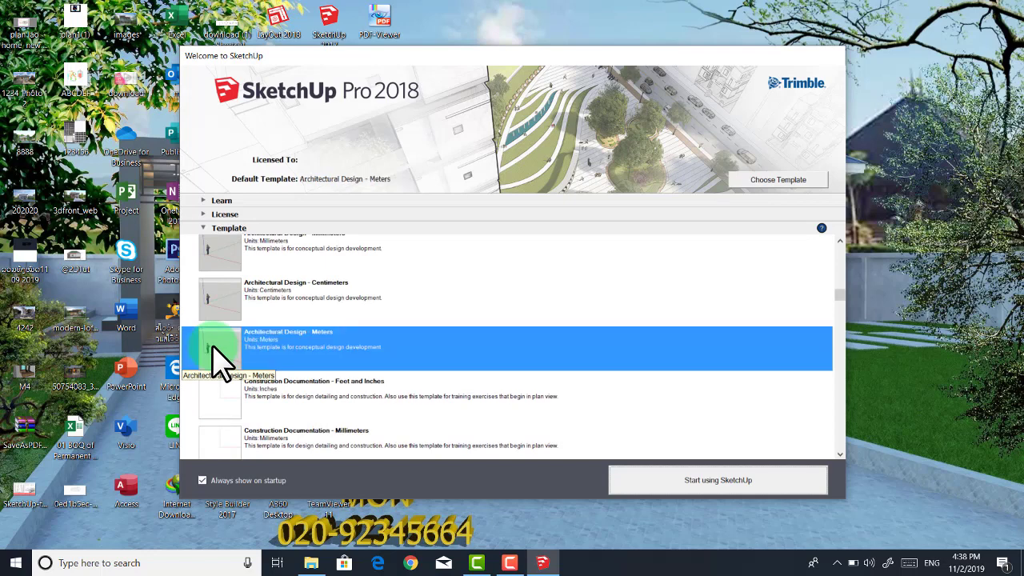
Turn off showing the welcome window at every startup and start using SketchUp
left_click(202, 480)
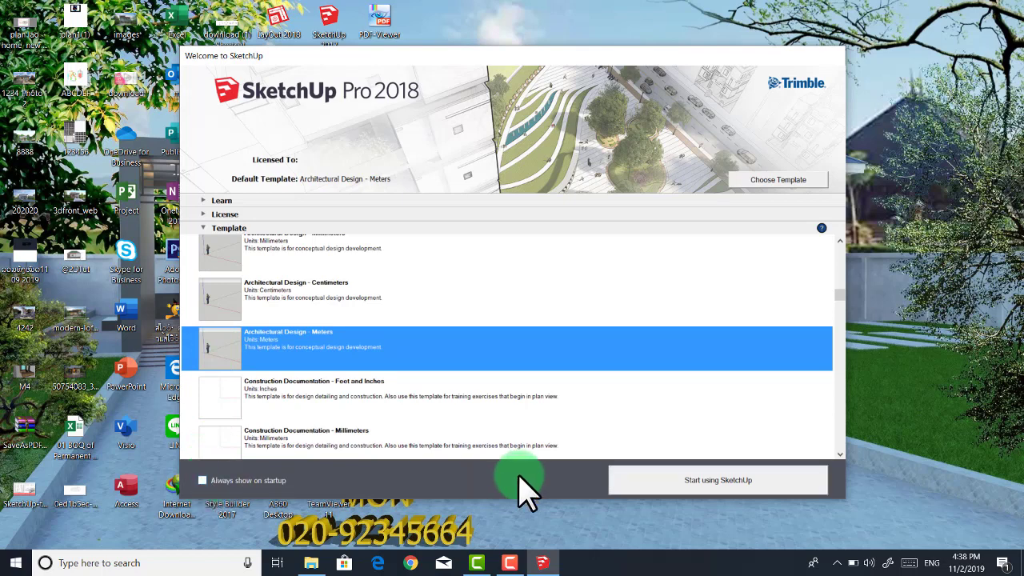
left_click(704, 482)
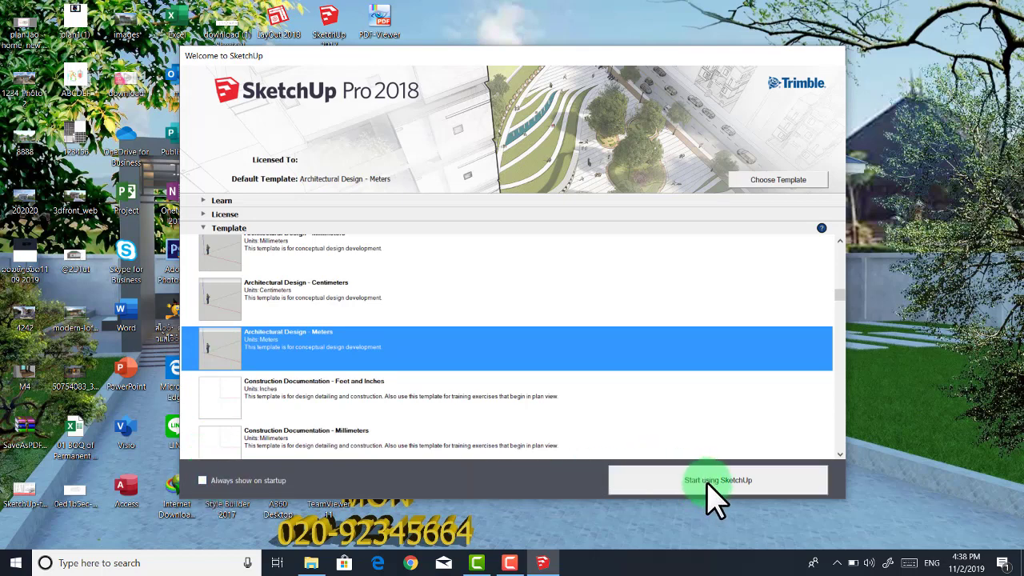
left_click(712, 487)
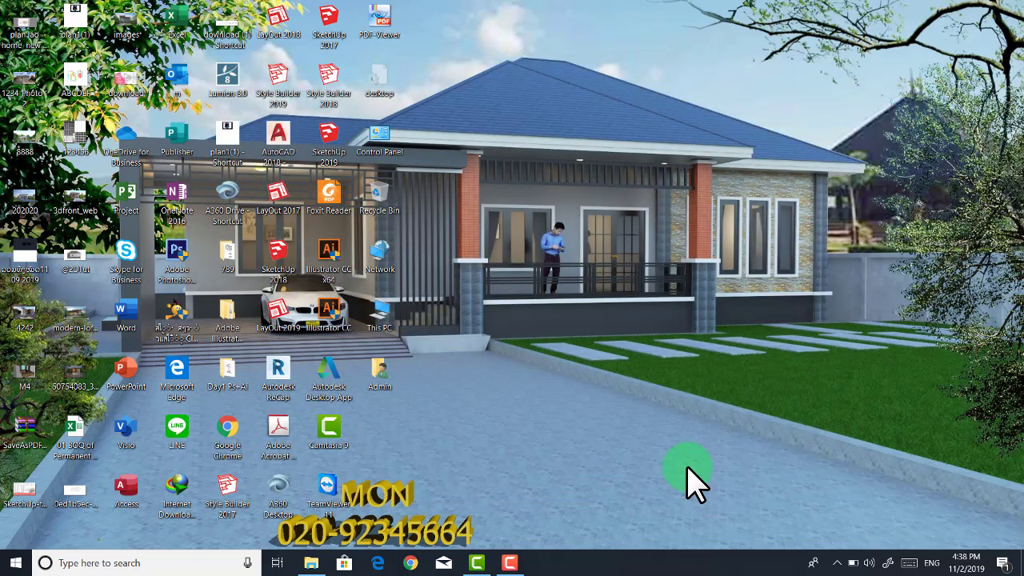
left_click(516, 564)
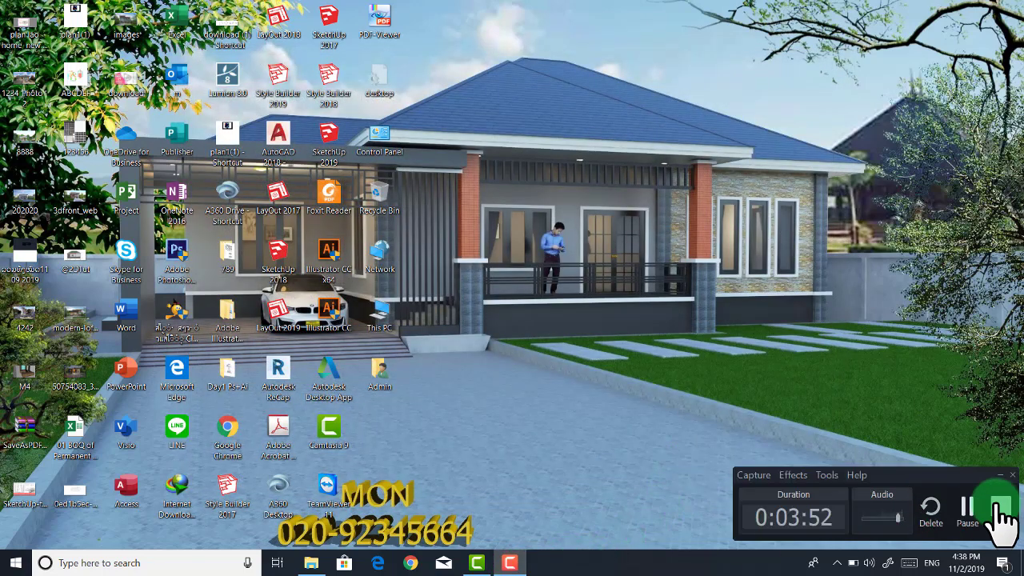
left_click(971, 507)
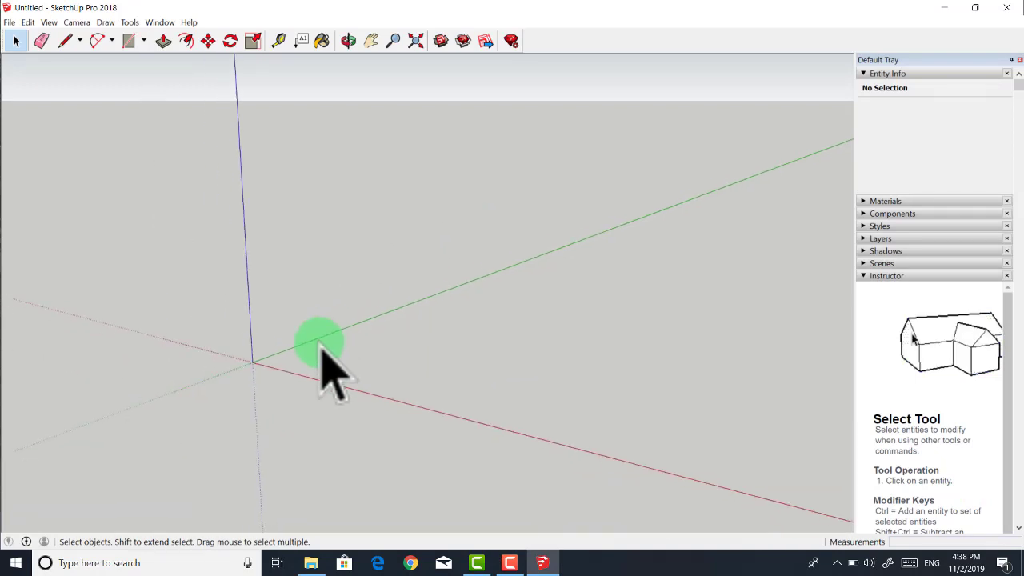
middle_click_drag(320, 355, 480, 407)
scroll(383, 410, "down", 1)
left_click_drag(457, 275, 414, 339)
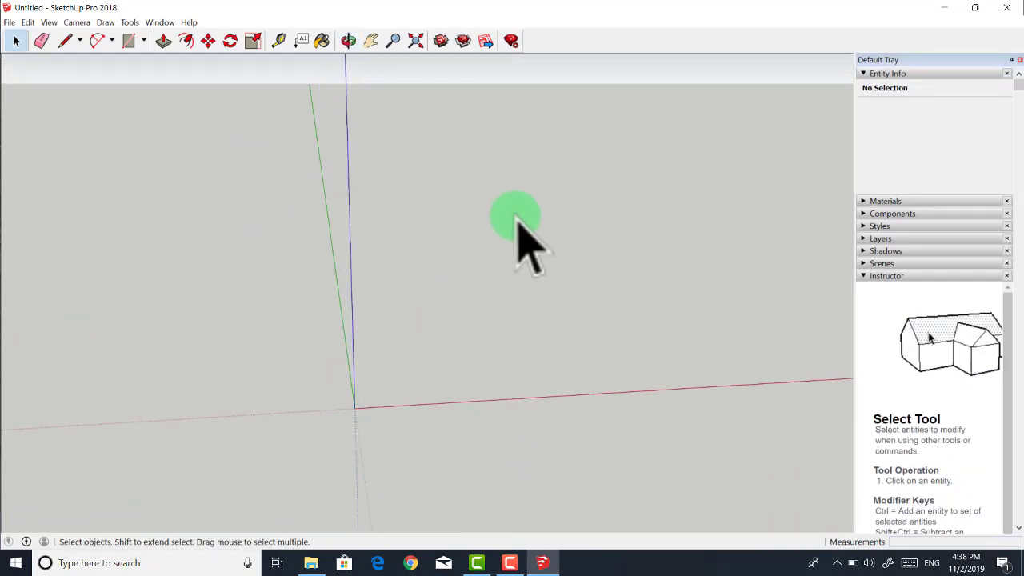
Show the Large Tool Set toolbar and remove the Getting Started toolbar from the workspace
right_click(160, 40)
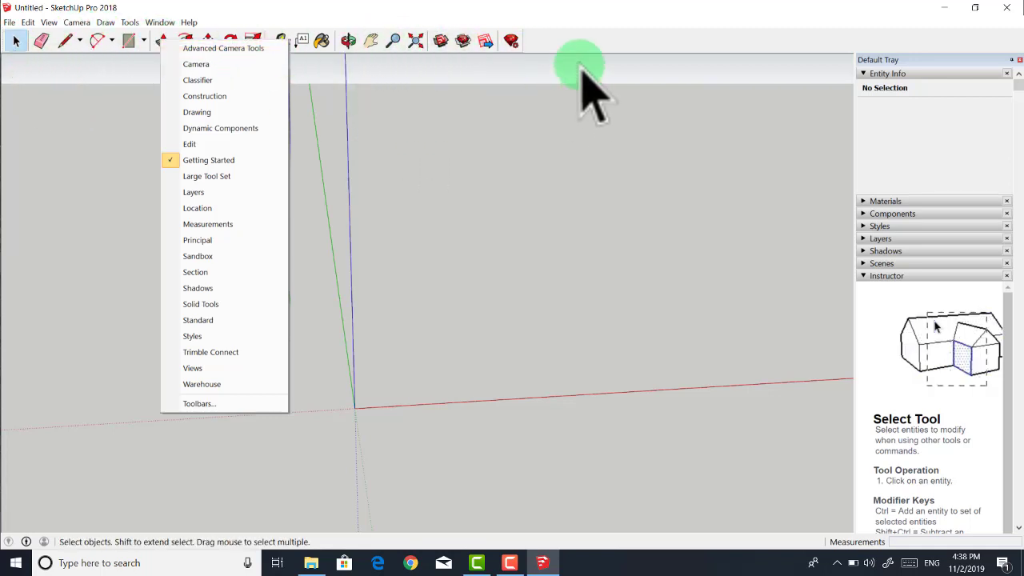
right_click(403, 40)
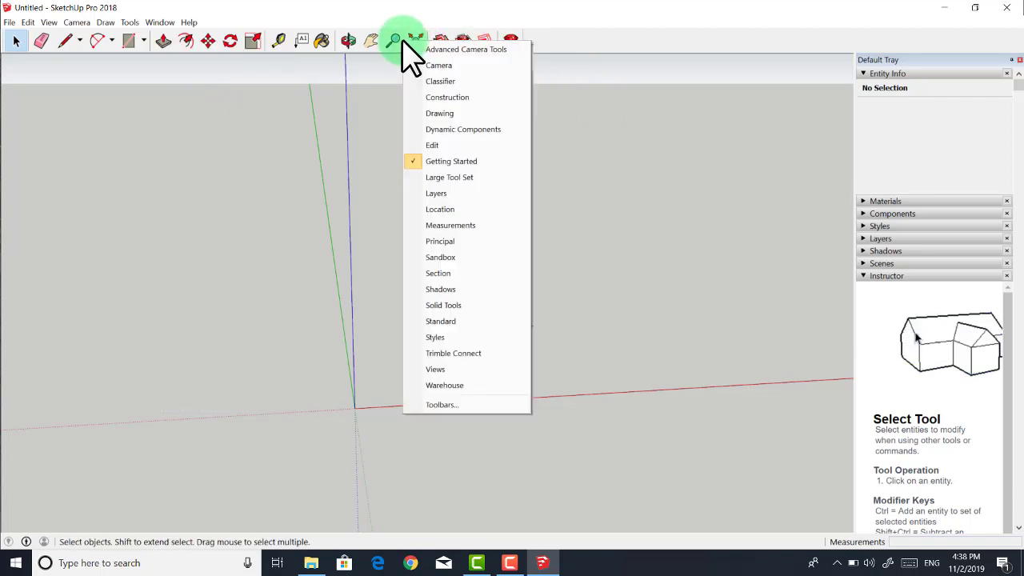
left_click(360, 236)
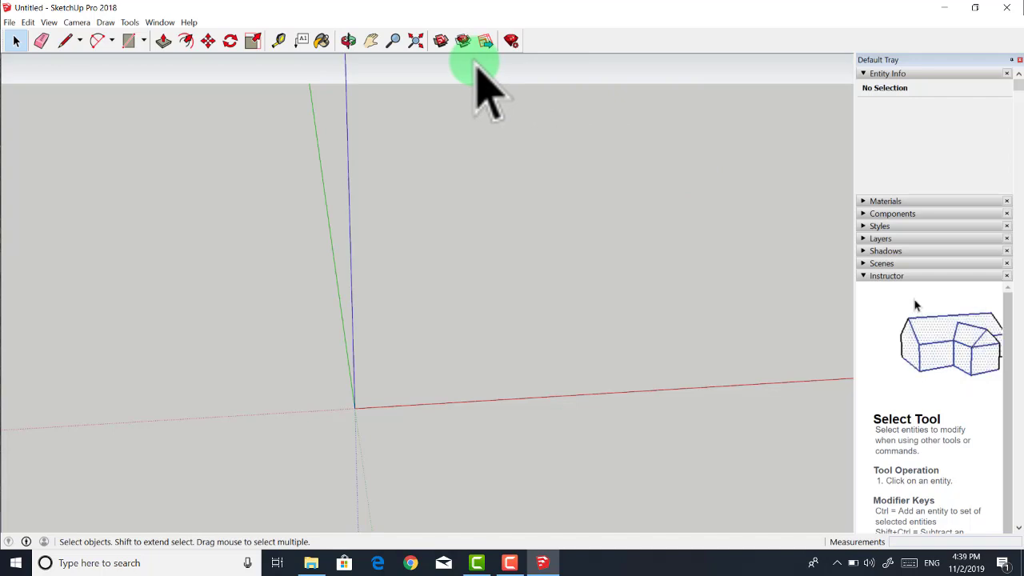
right_click(436, 34)
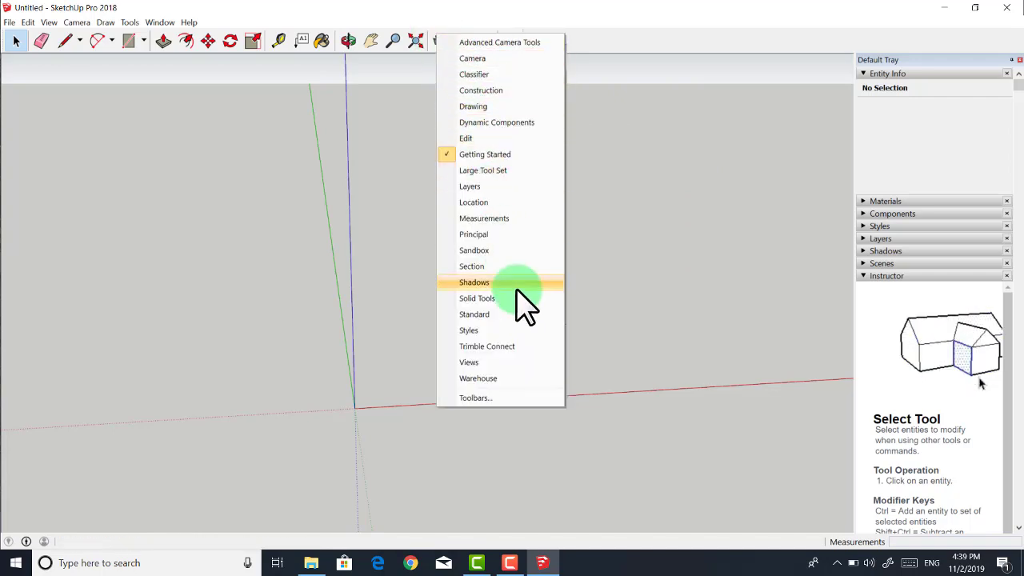
left_click(502, 171)
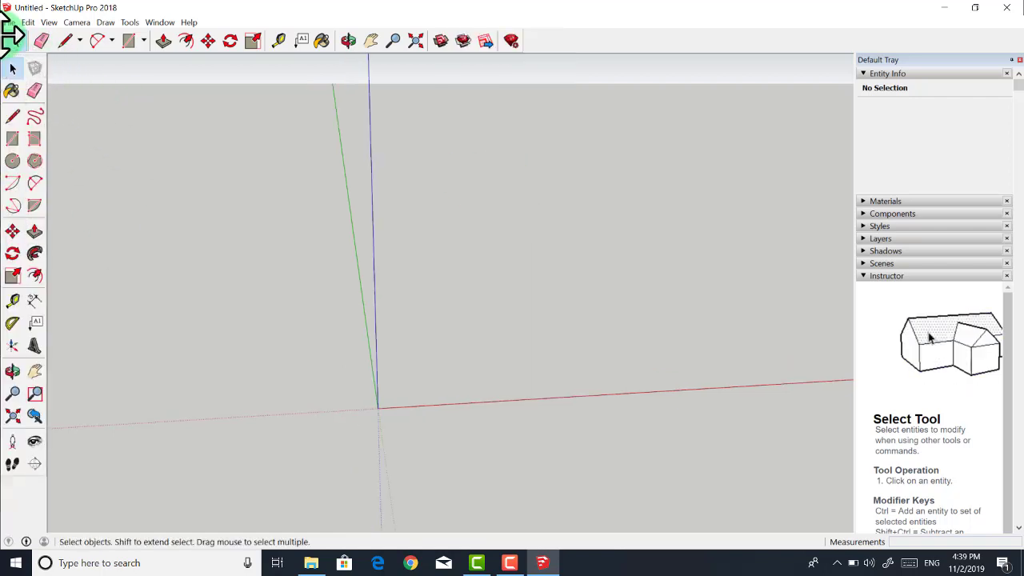
mouse_move(11, 38)
left_mouse_down()
mouse_move(128, 189)
mouse_move(389, 184)
mouse_move(402, 195)
mouse_move(393, 201)
mouse_move(469, 80)
mouse_move(470, 36)
left_mouse_up()
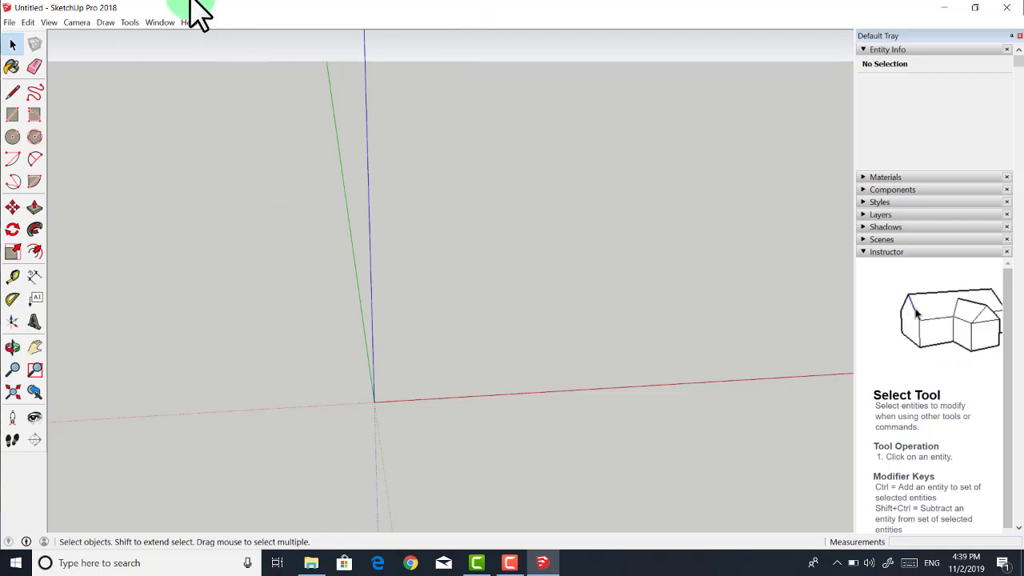
Use the Extension Manager to install 1001bit_freeware_v1.0.5 from the extensions subfolder of OnLine\New folder, and move its floating toolbar slightly aside
left_click(161, 23)
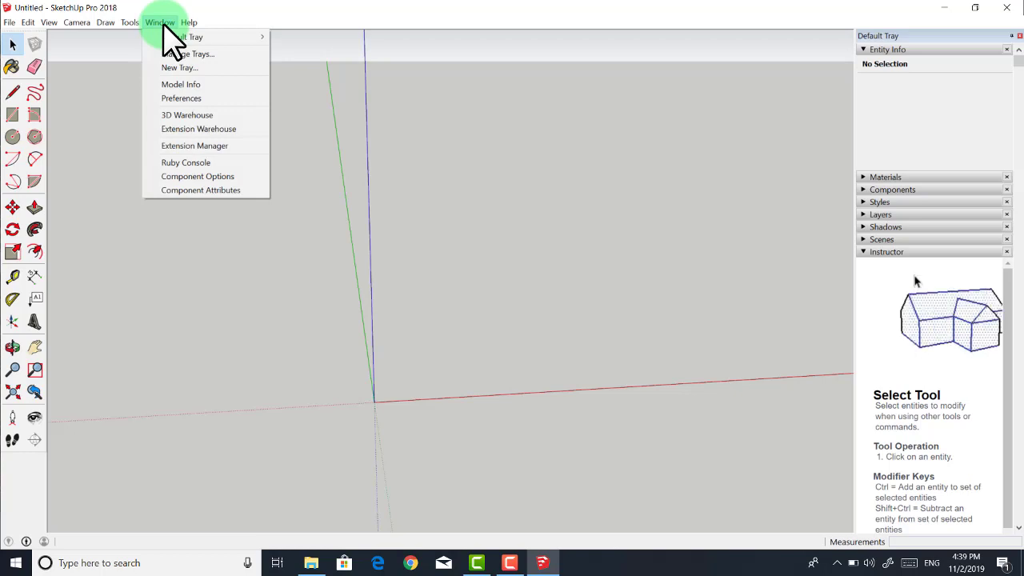
left_click(231, 147)
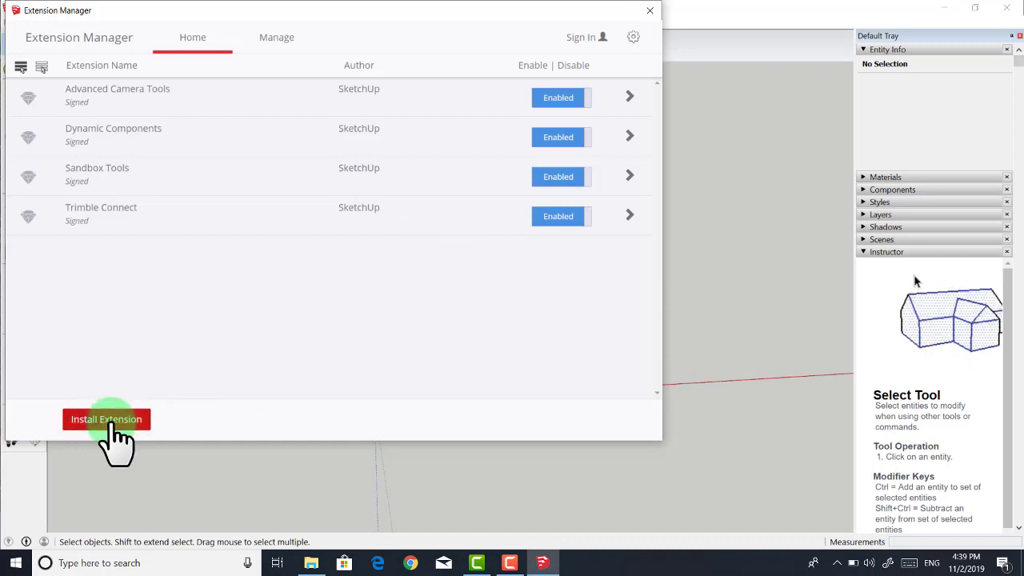
left_click(113, 424)
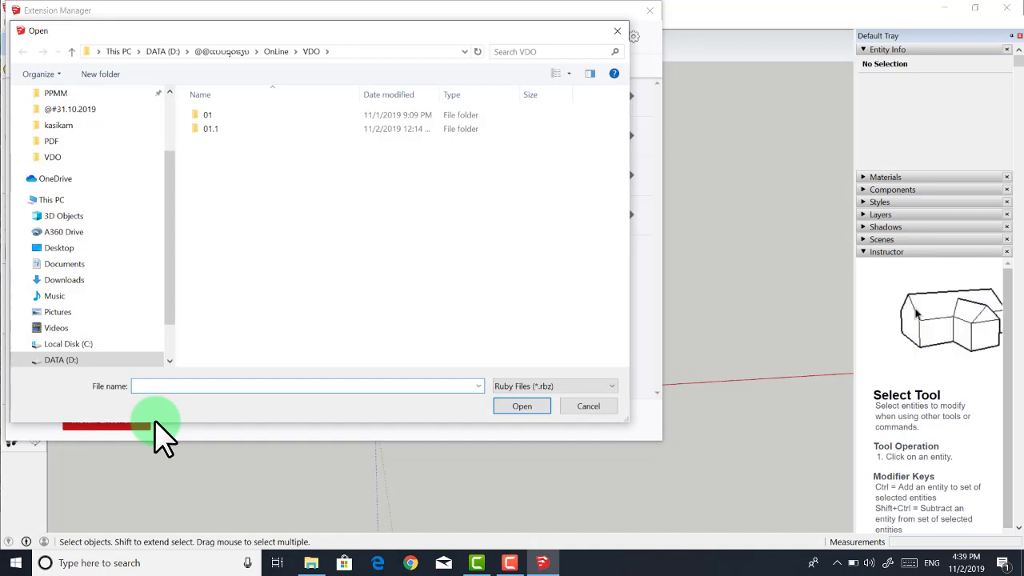
left_click(276, 52)
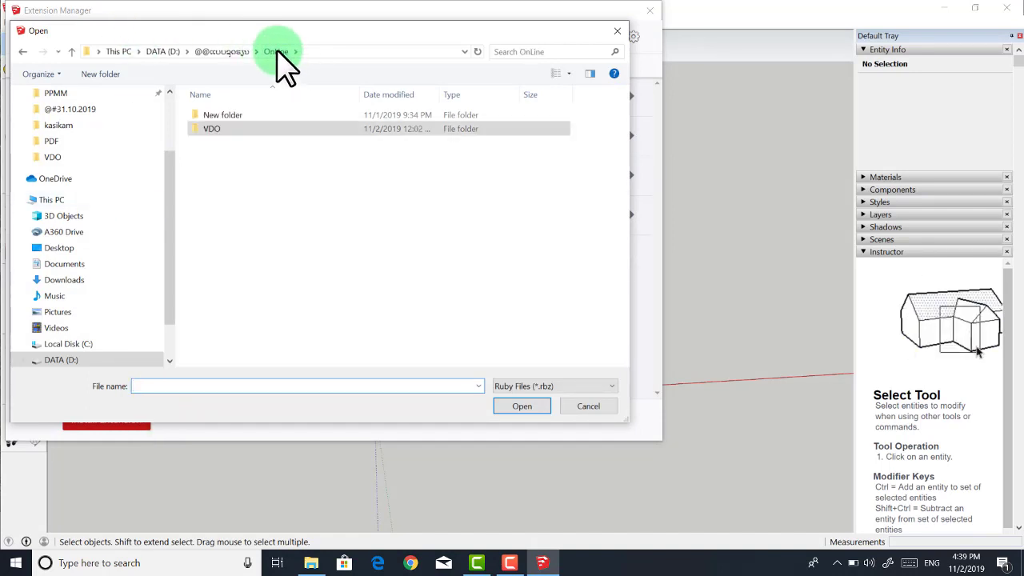
double_click(277, 115)
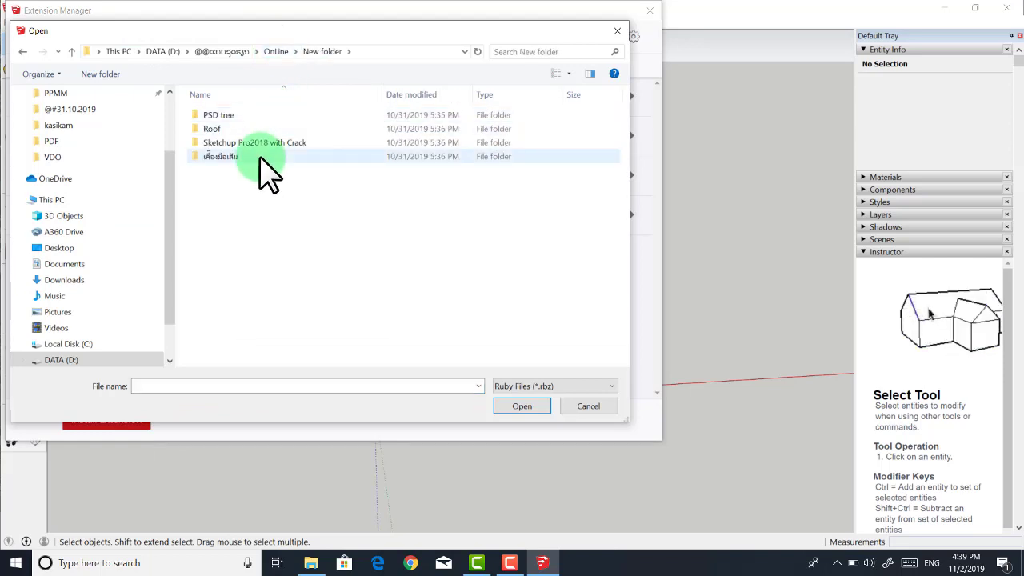
scroll(128, 341, "down", 1)
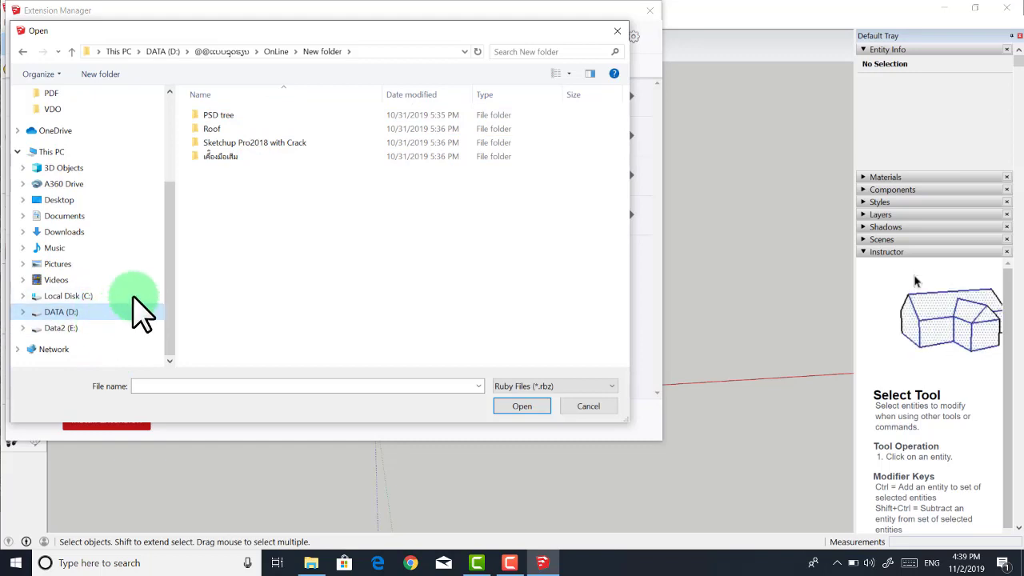
left_click(255, 158)
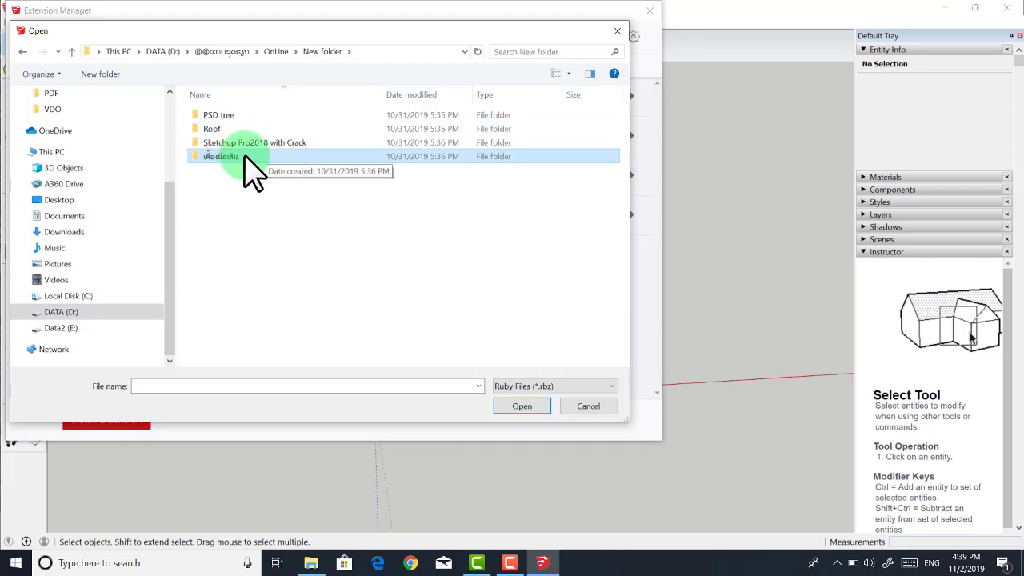
double_click(245, 156)
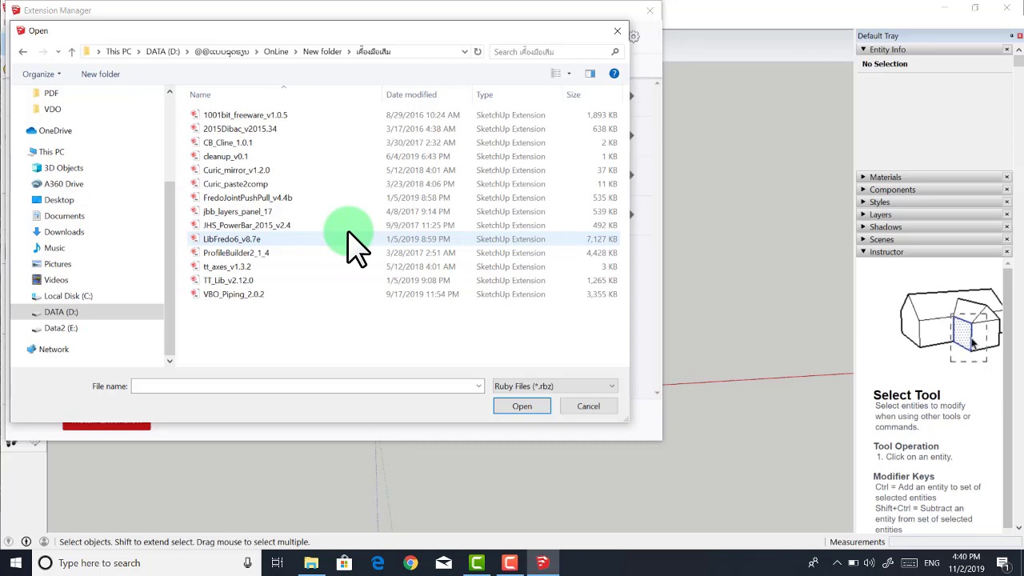
double_click(320, 121)
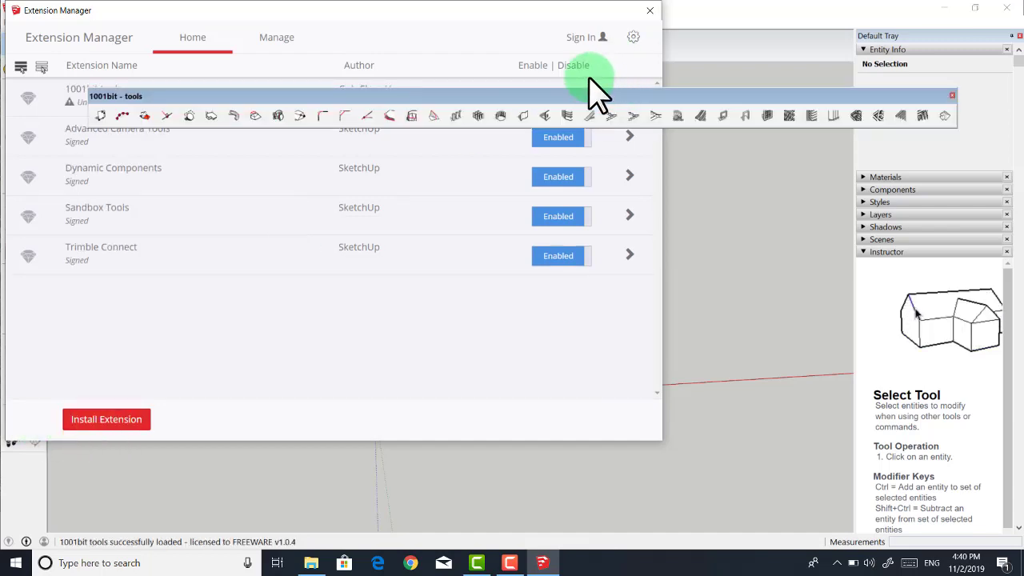
left_click(585, 101)
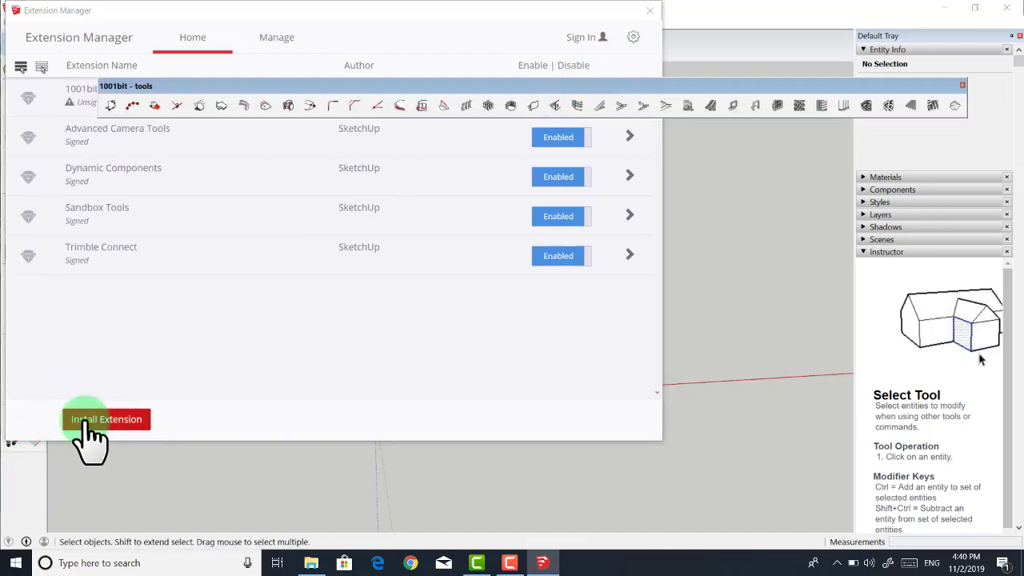
Install the 2015Dibac_v2015.34 and CB_Cline_1.0.1 extensions from the same folder
left_click(87, 419)
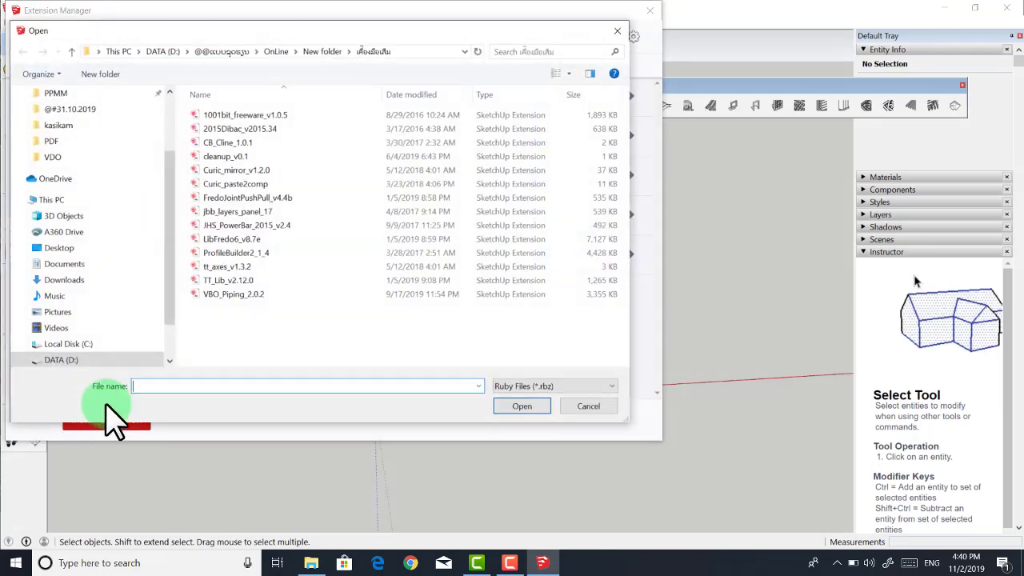
double_click(240, 129)
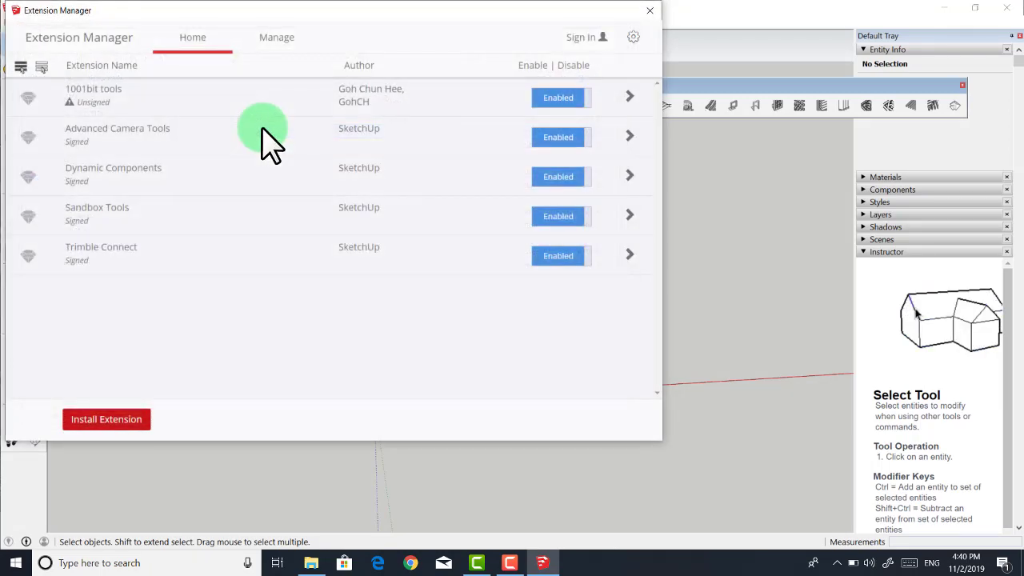
left_click(107, 419)
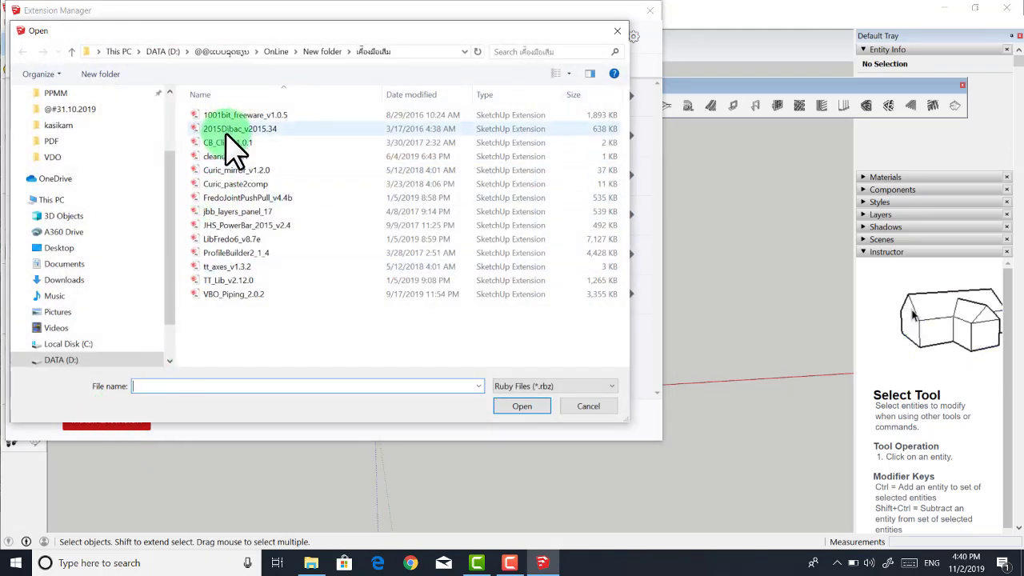
double_click(228, 142)
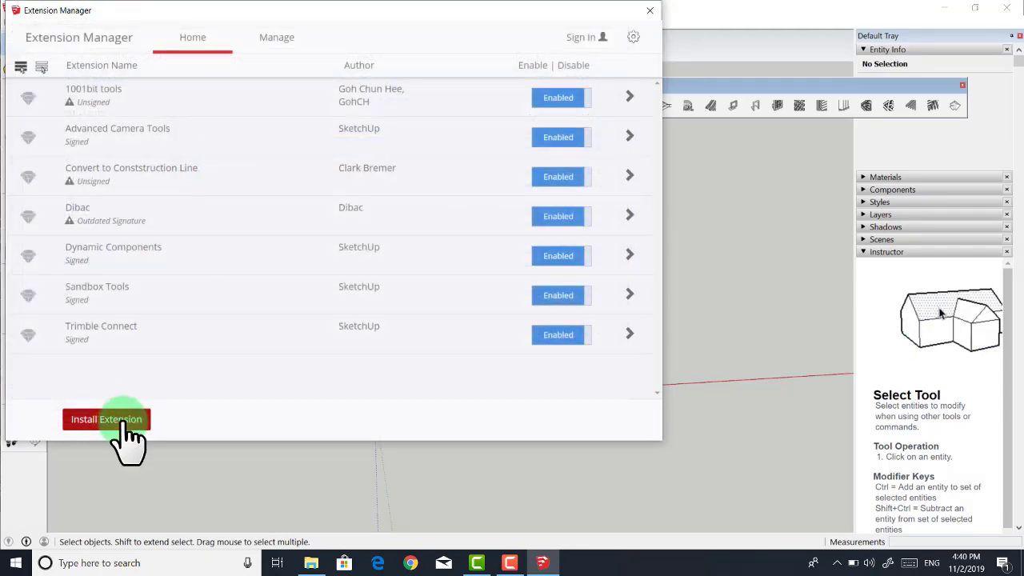
Install the cleanup_v0.1, Curic_mirror_v1.2.0 and Curic_paste2comp extensions from the same folder
left_click(128, 421)
double_click(231, 156)
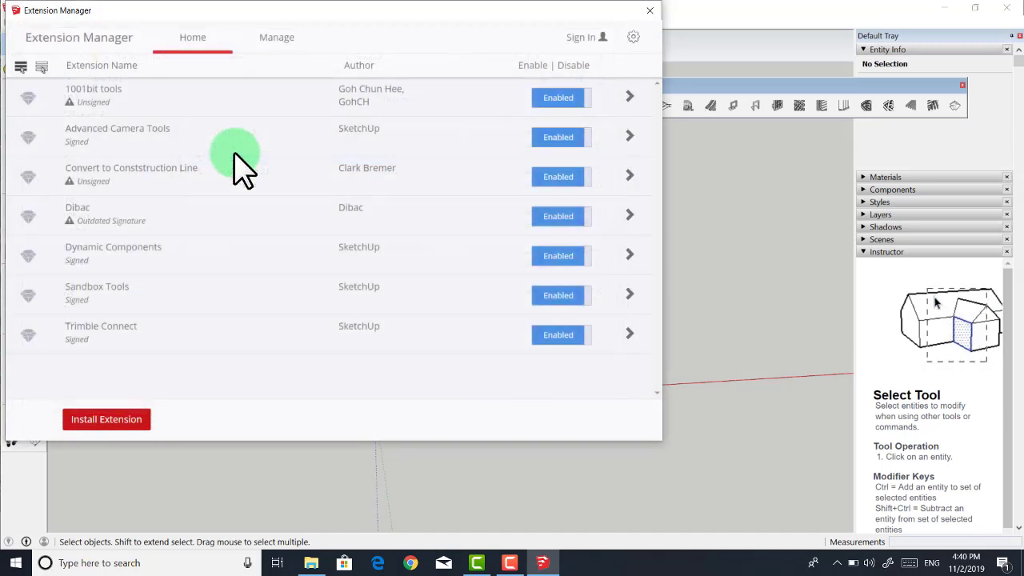
left_click(128, 423)
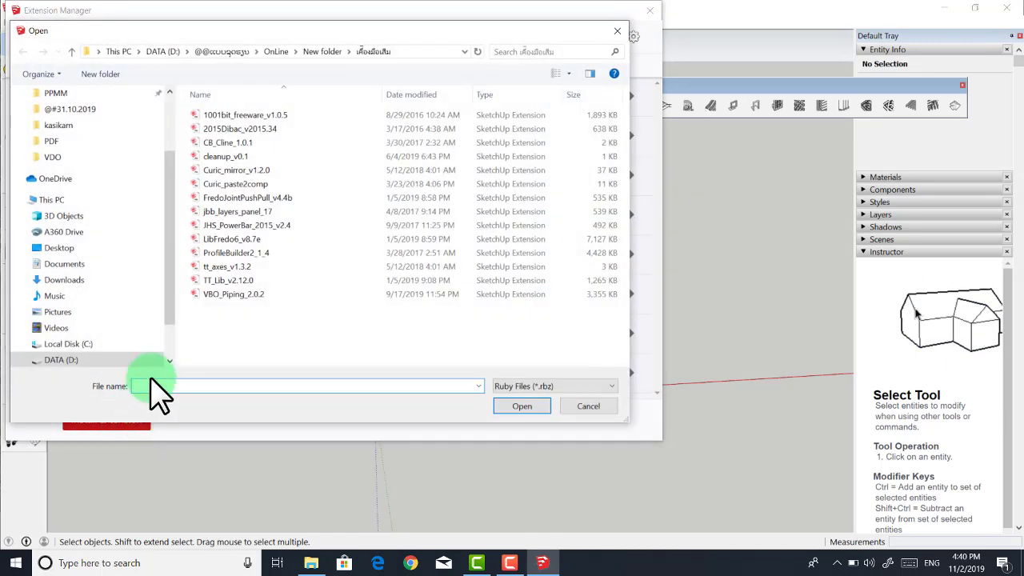
double_click(233, 170)
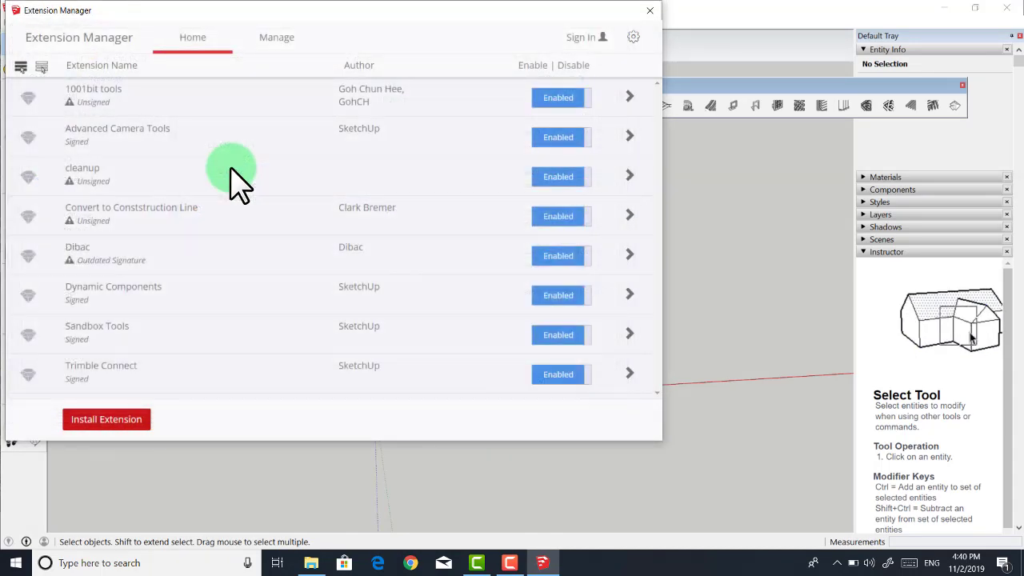
left_click(127, 413)
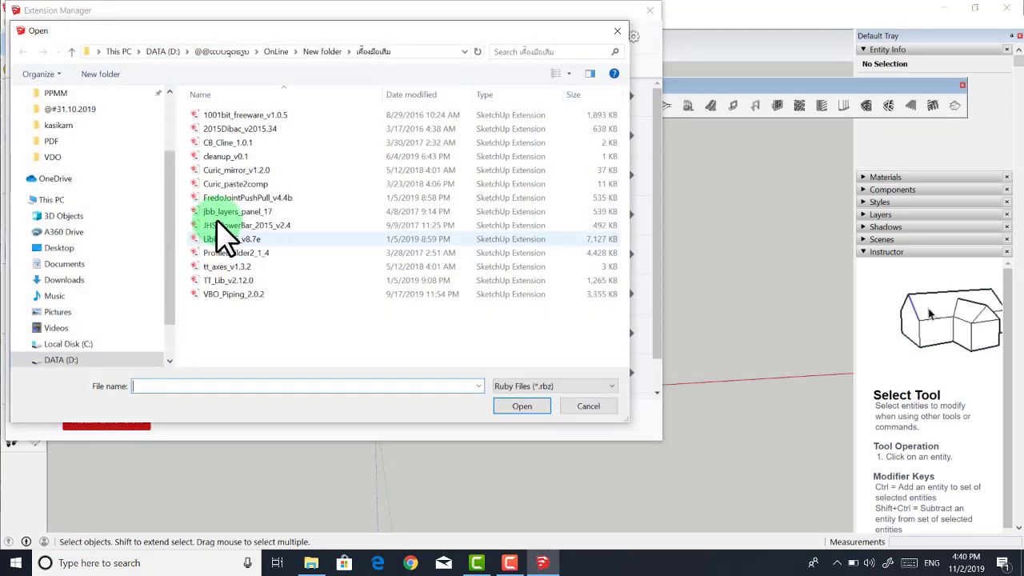
double_click(260, 184)
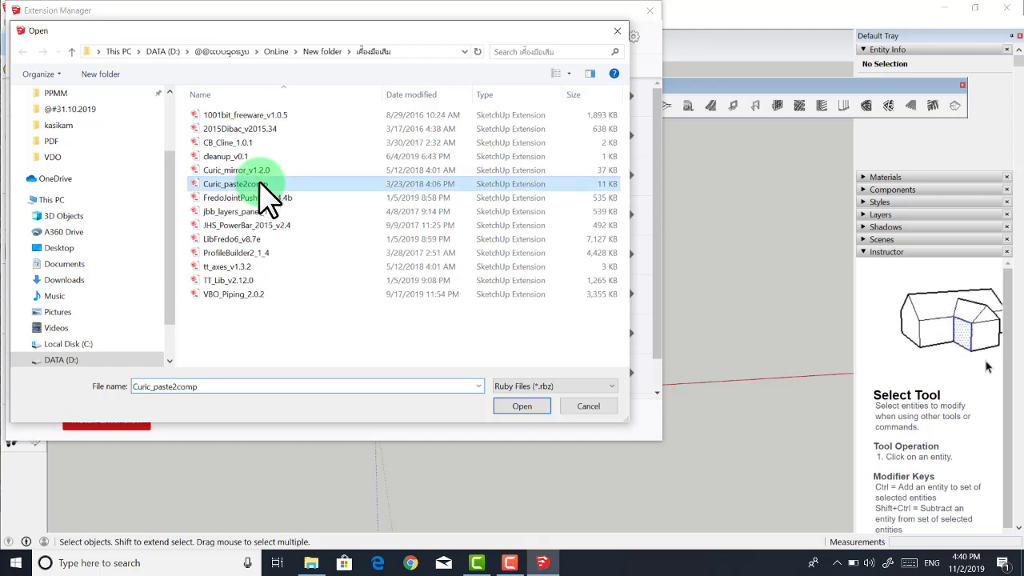
Install the LibFredo6_v8.7e library extension and postpone the Fredo6 plugin update check
left_click(126, 423)
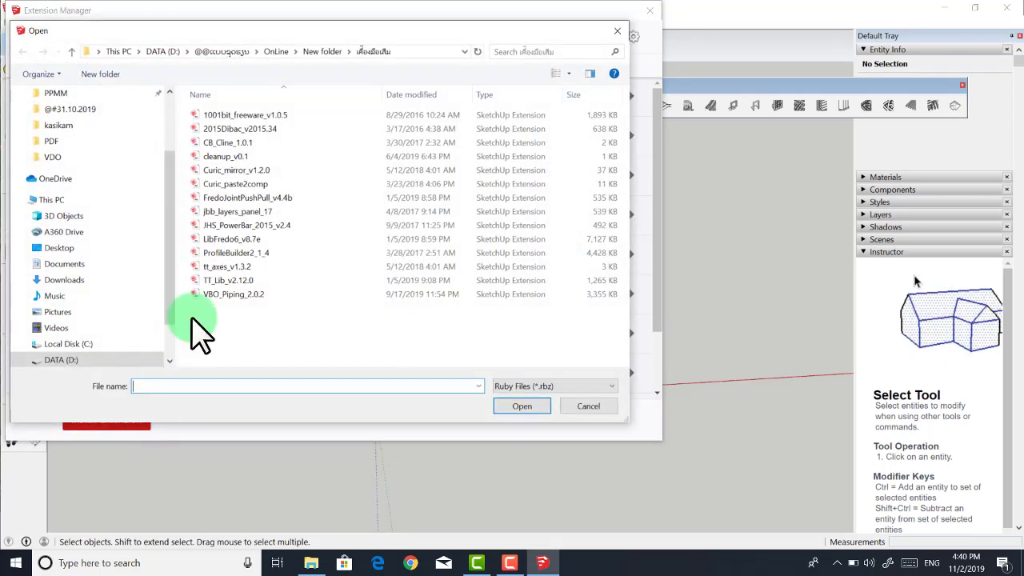
left_click(238, 198)
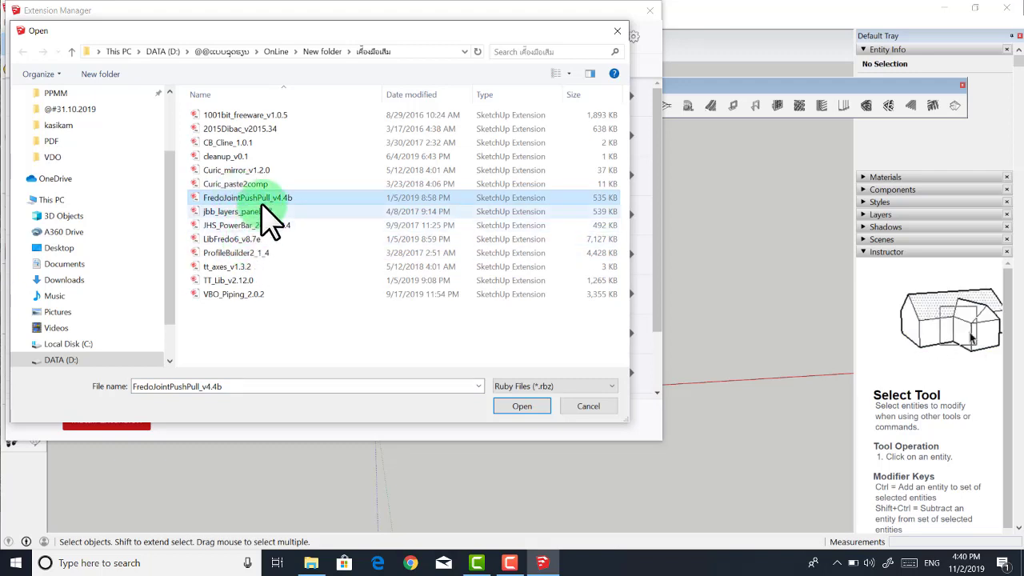
left_click(255, 239)
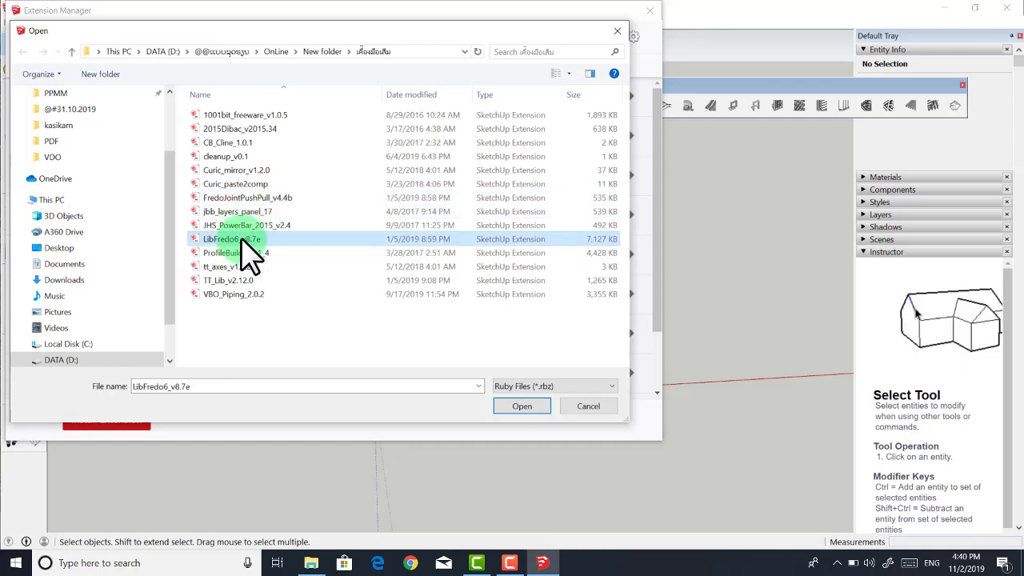
double_click(240, 239)
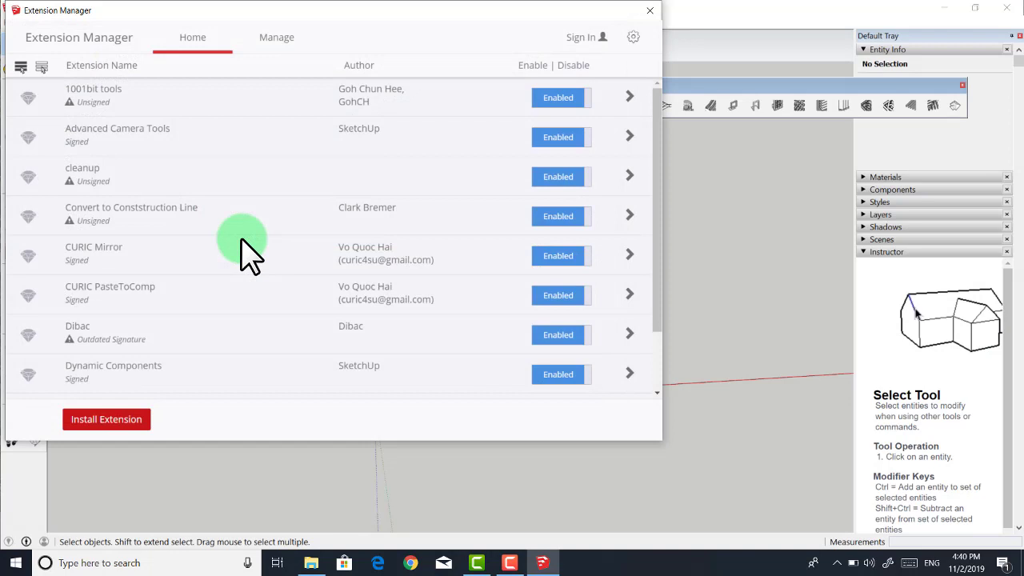
left_click(120, 423)
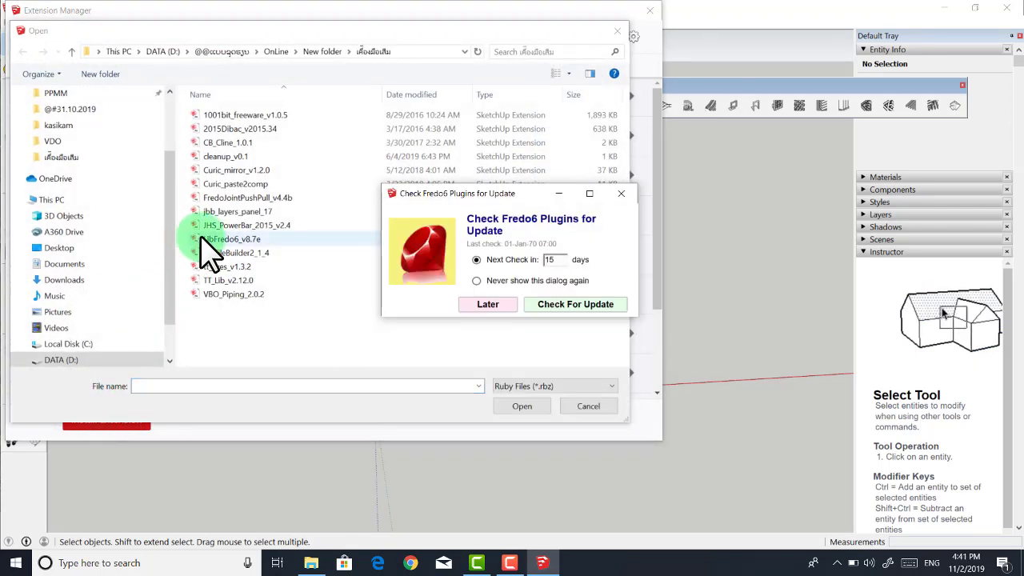
left_click(487, 304)
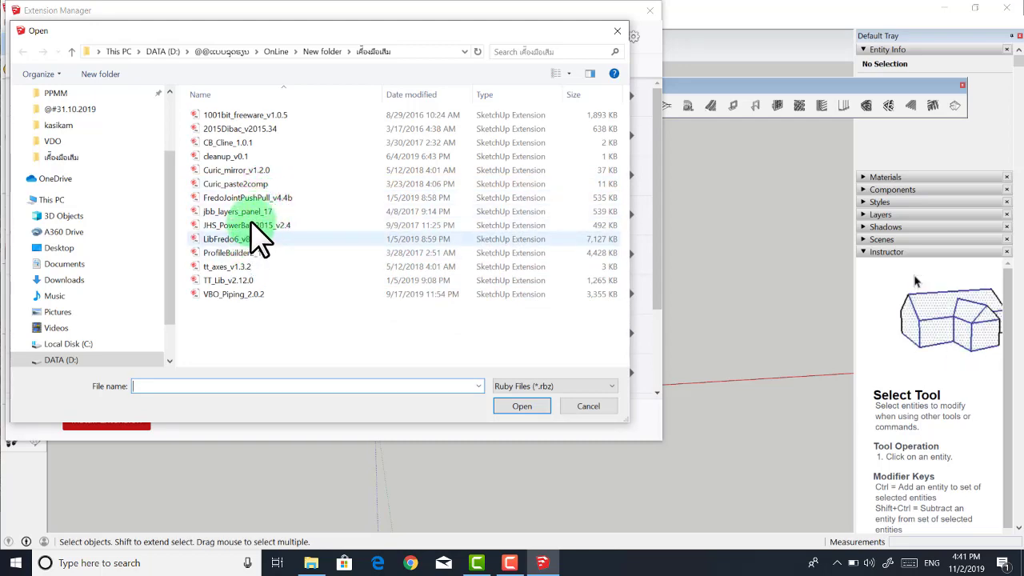
Install the FredoJointPushPull_v4.4b and jbb_layers_panel_17 extensions
double_click(259, 198)
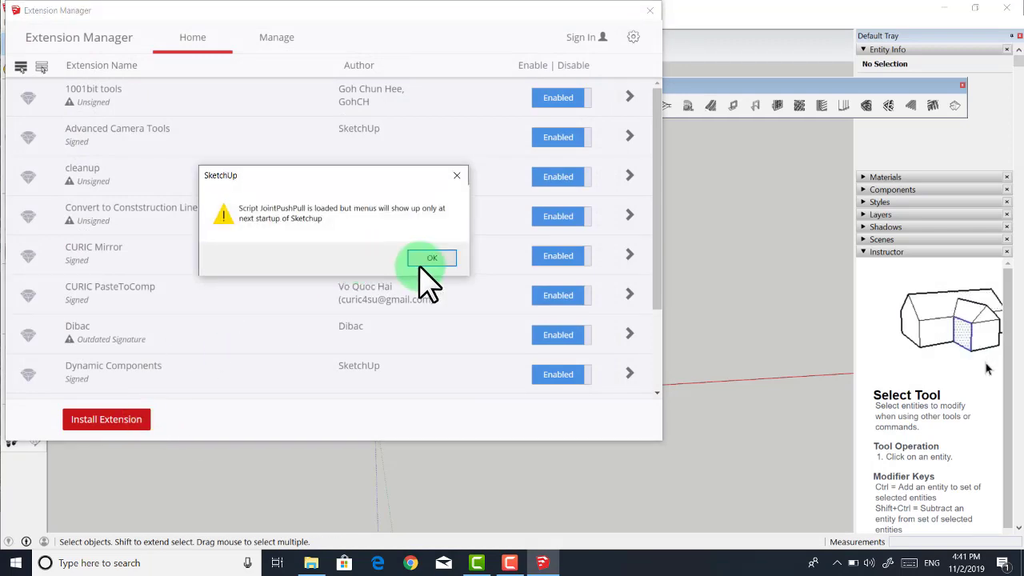
left_click(423, 255)
left_click(127, 421)
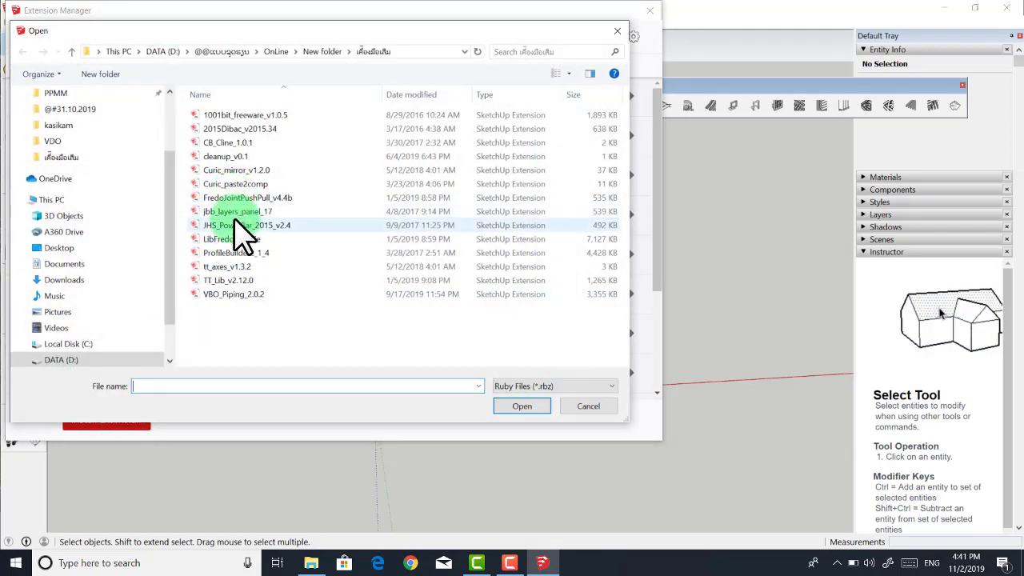
double_click(240, 214)
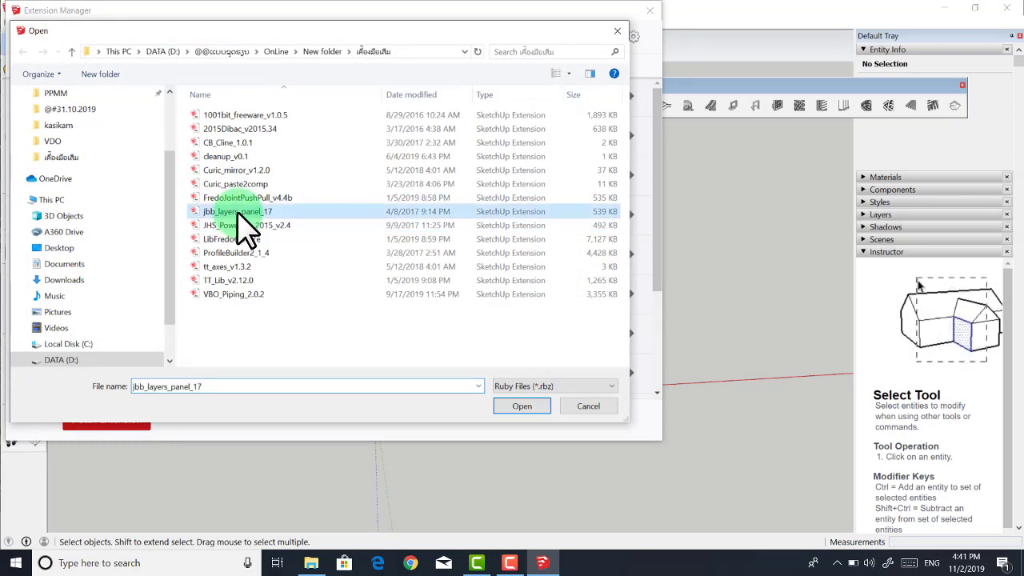
Install the JHS_PowerBar_2015_v2.4 and ProfileBuilder2_1_4 extensions
left_click(128, 421)
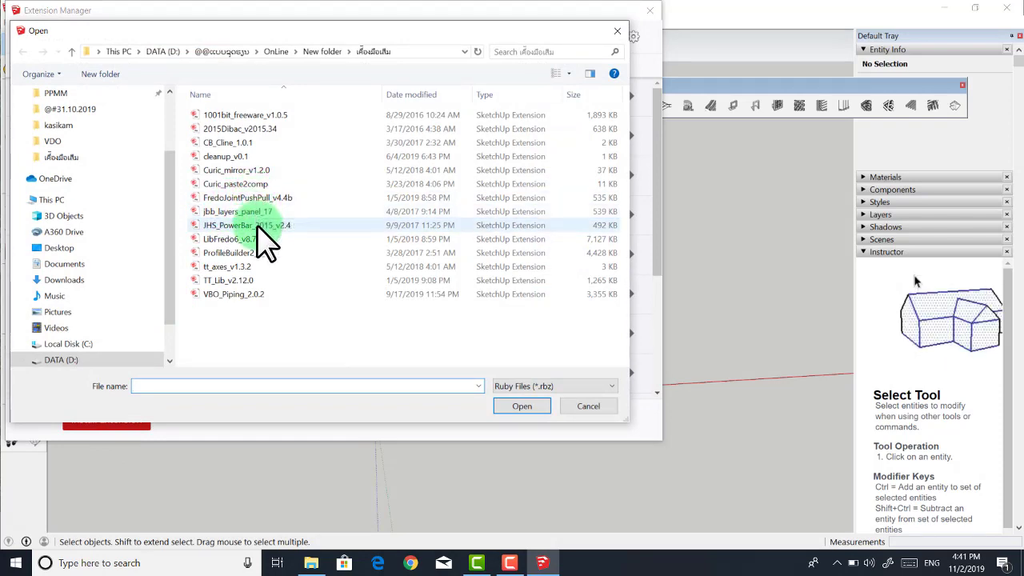
double_click(258, 226)
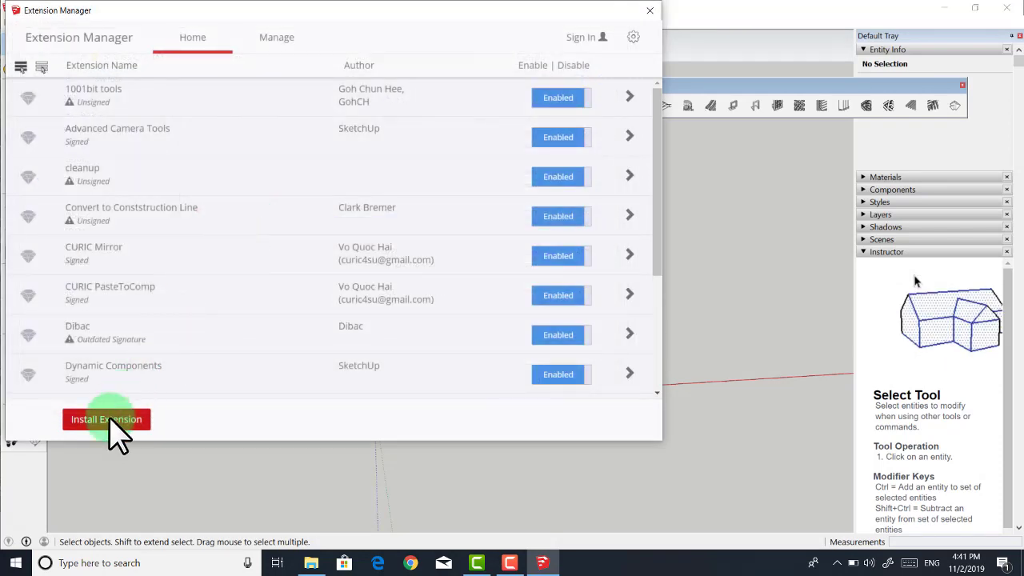
left_click(112, 421)
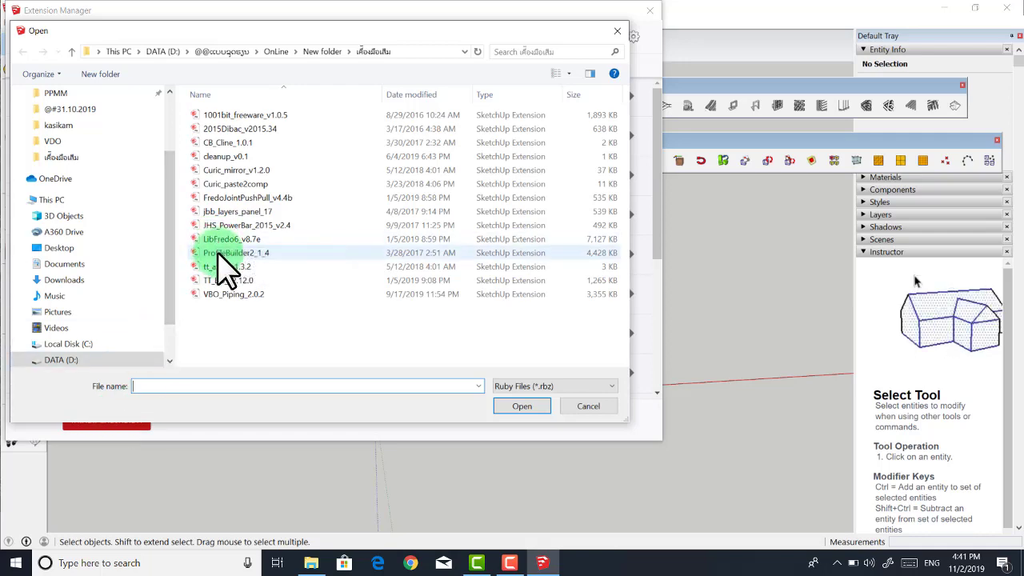
left_click(227, 253)
double_click(219, 252)
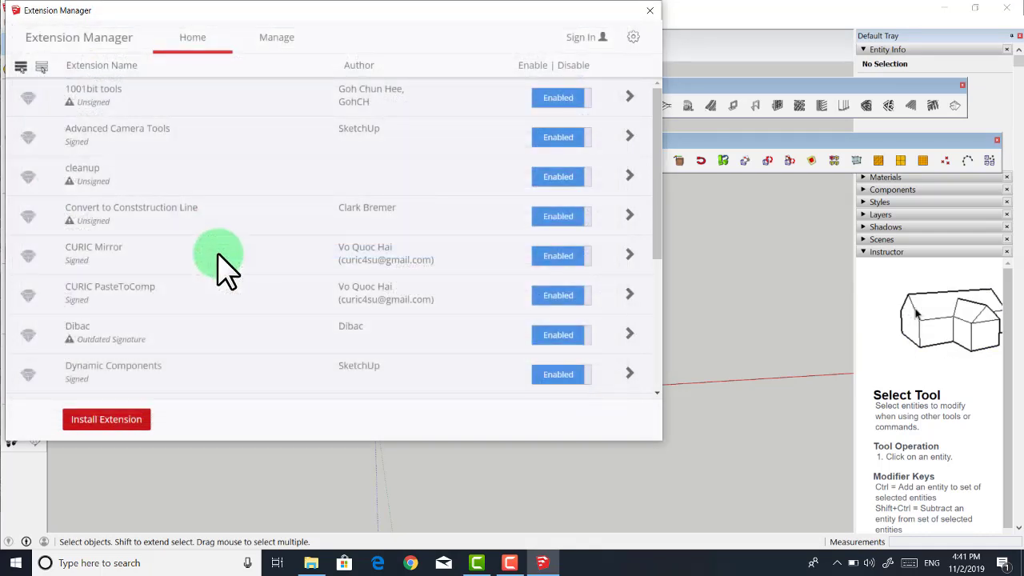
Install the TT_Lib_v2.12.0 library first and the tt_axes_v1.3.2 extension after it
left_click(126, 422)
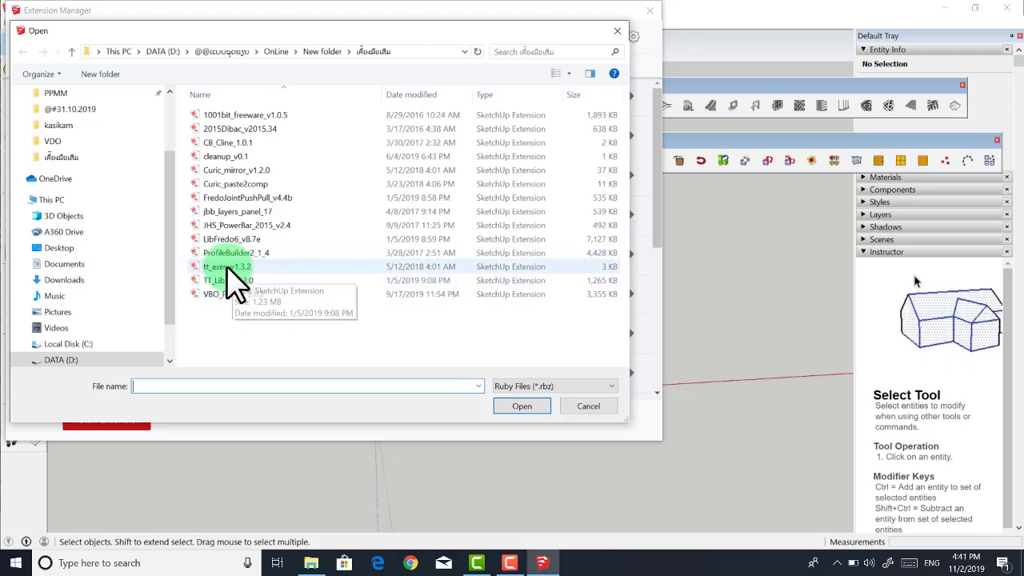
double_click(228, 281)
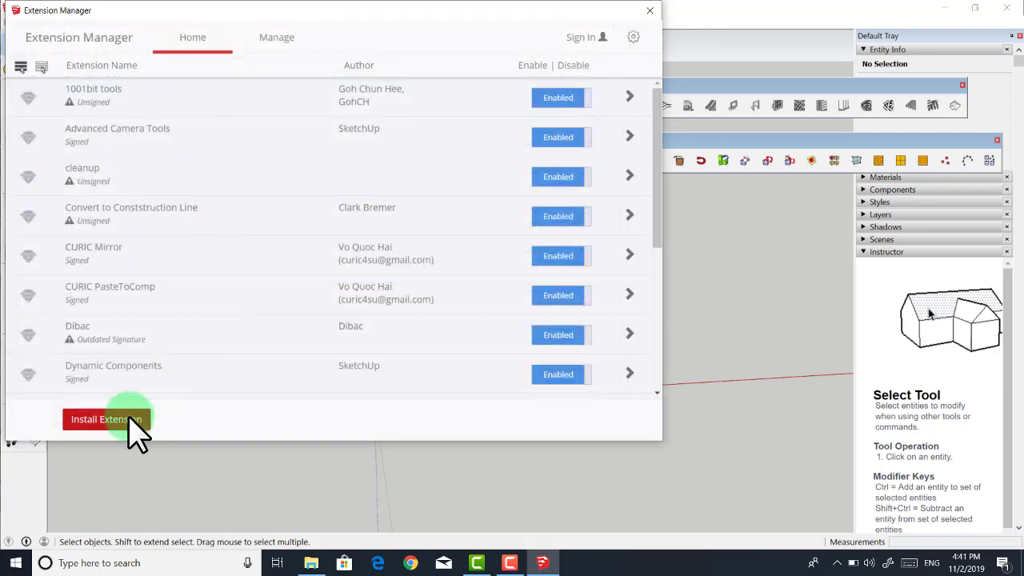
left_click(128, 420)
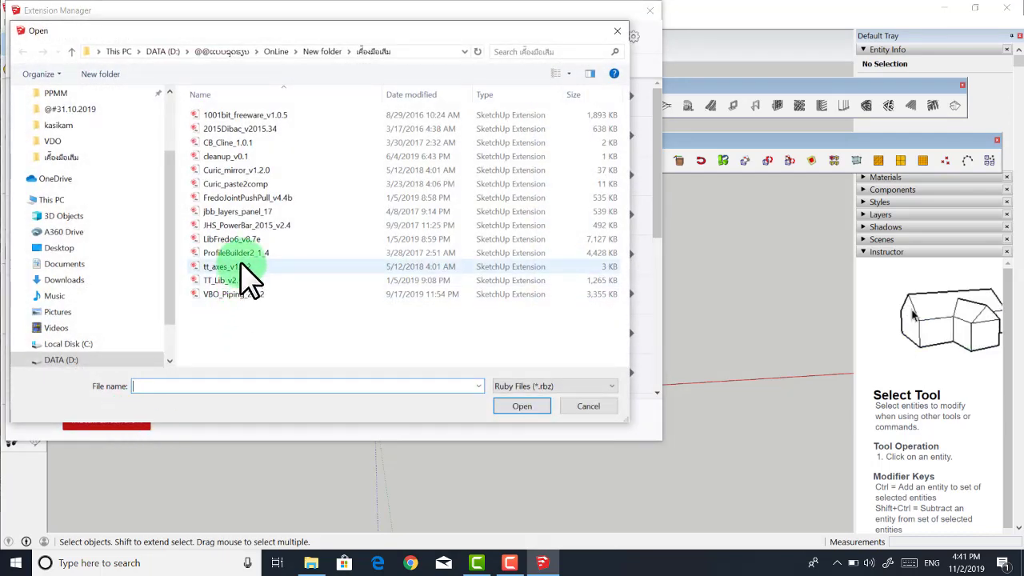
double_click(243, 267)
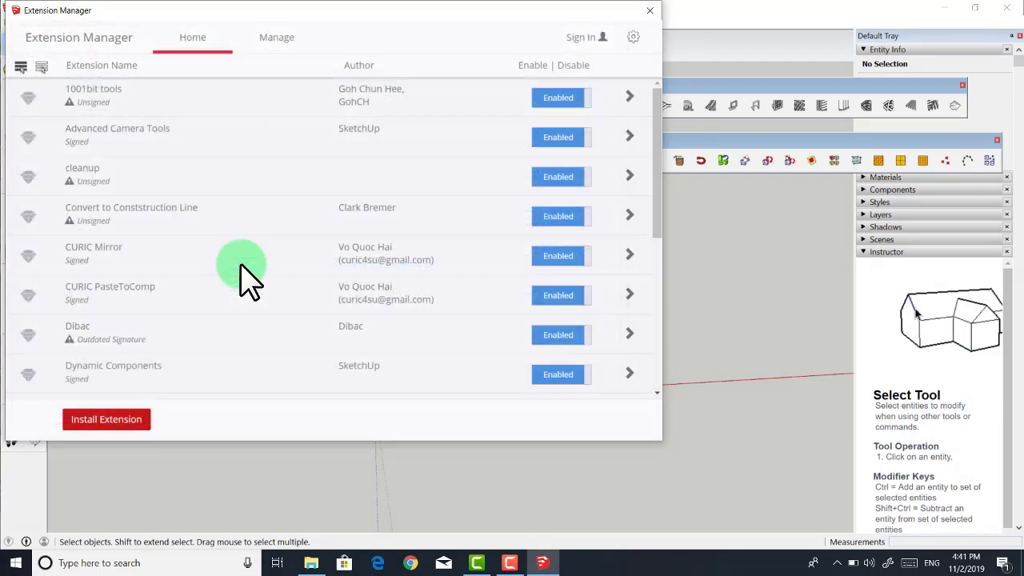
Install the VBO_Piping_2.0.2 extension and close the Extension Manager
left_click(141, 418)
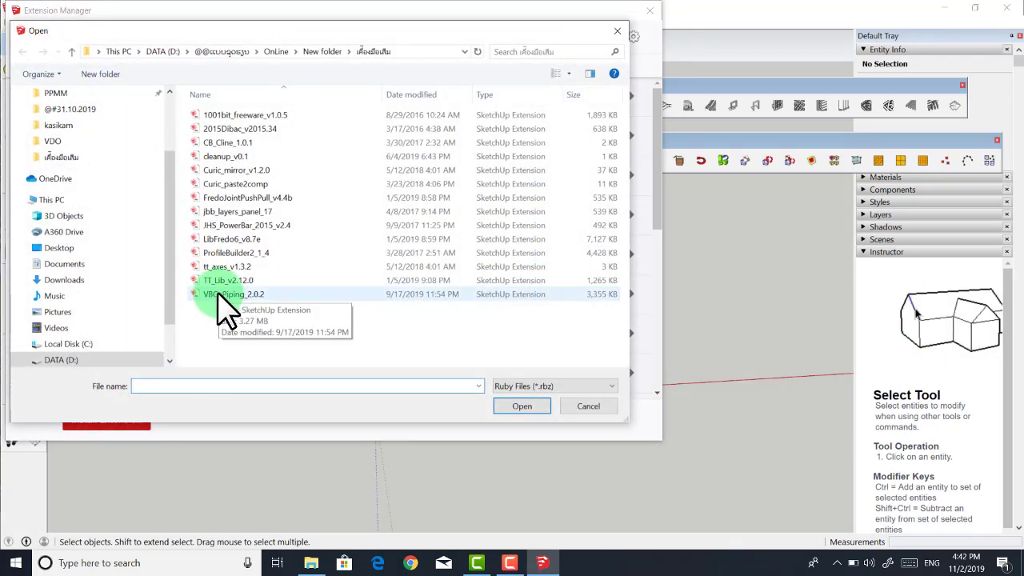
double_click(232, 296)
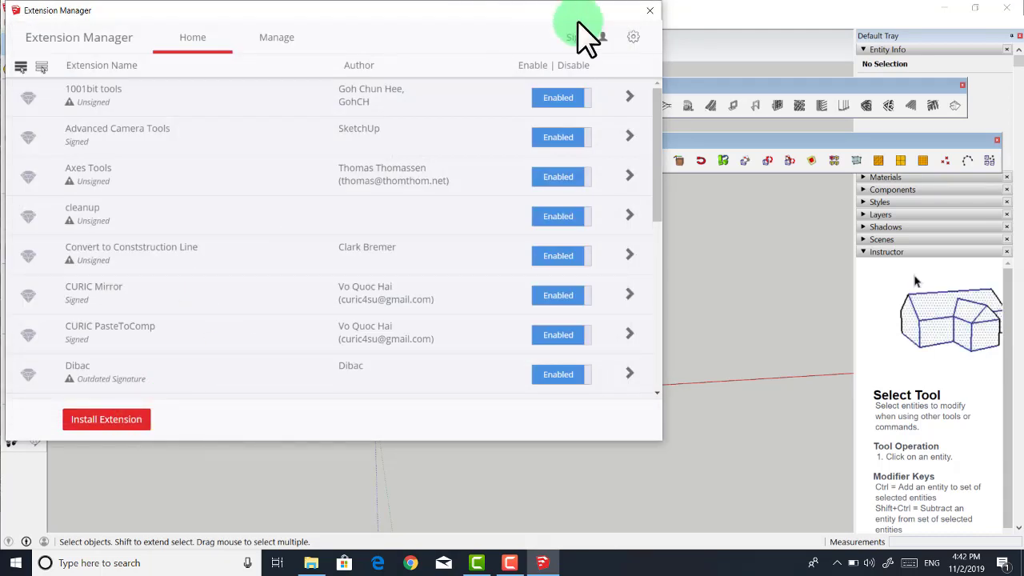
left_click(648, 11)
Dock the floating Profile Builder 2 toolbar above the drawing area
left_click(234, 149)
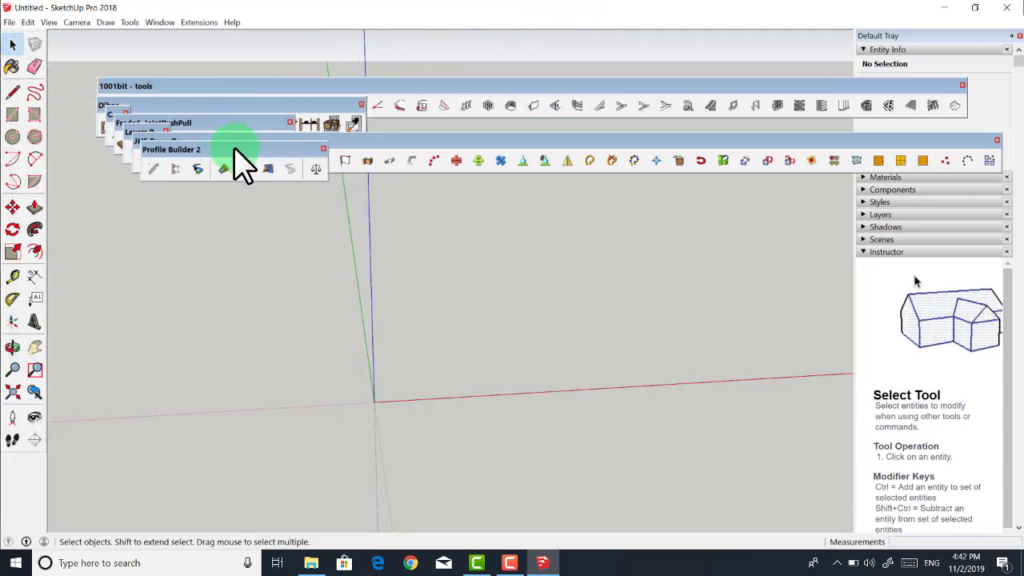
left_click(180, 149)
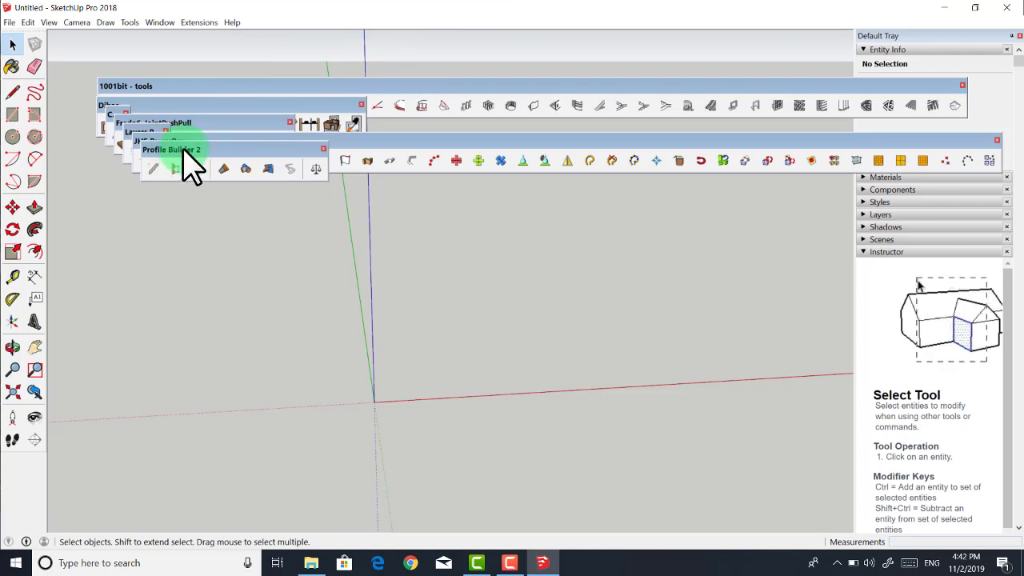
left_click_drag(185, 152, 163, 197)
double_click(163, 195)
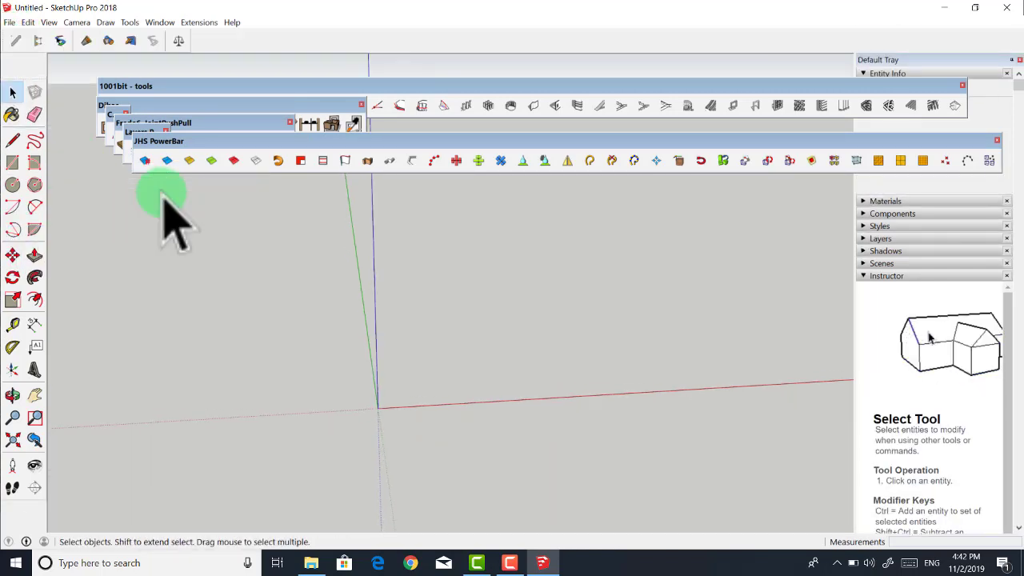
Dock Layers Panel, Fredo6_JointPushPull, Dibac and Curic Mirror in the Profile Builder 2 row, with 1001bit - tools and JHS PowerBar in separate rows below
left_click_drag(210, 152, 187, 287)
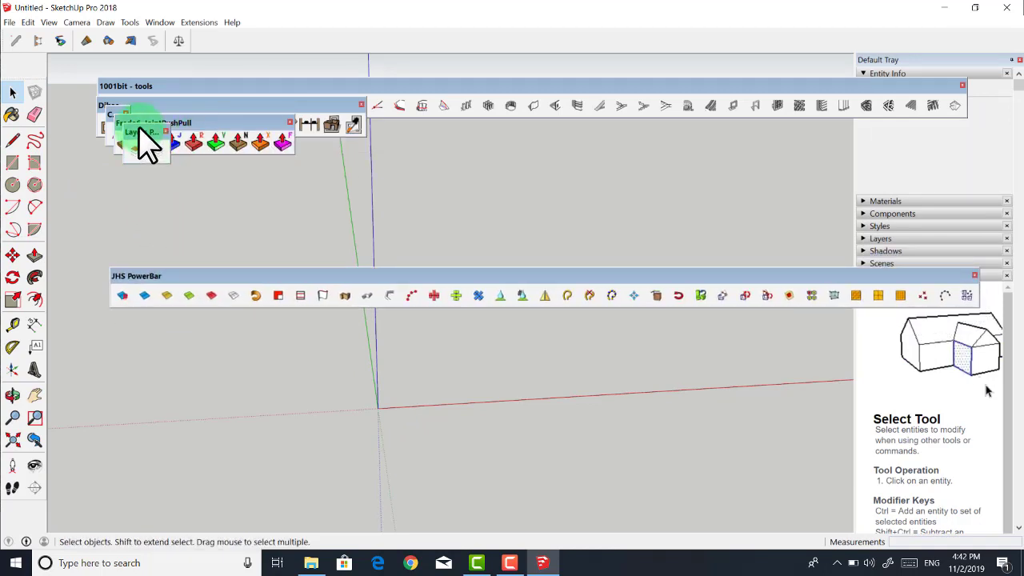
left_click_drag(139, 132, 192, 36)
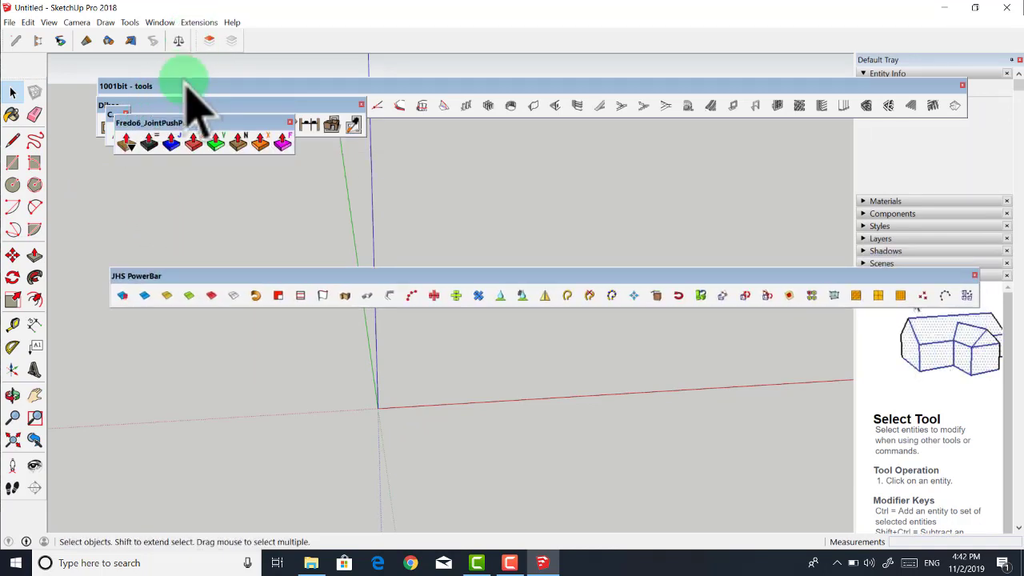
left_click_drag(200, 123, 289, 40)
left_click_drag(231, 106, 556, 41)
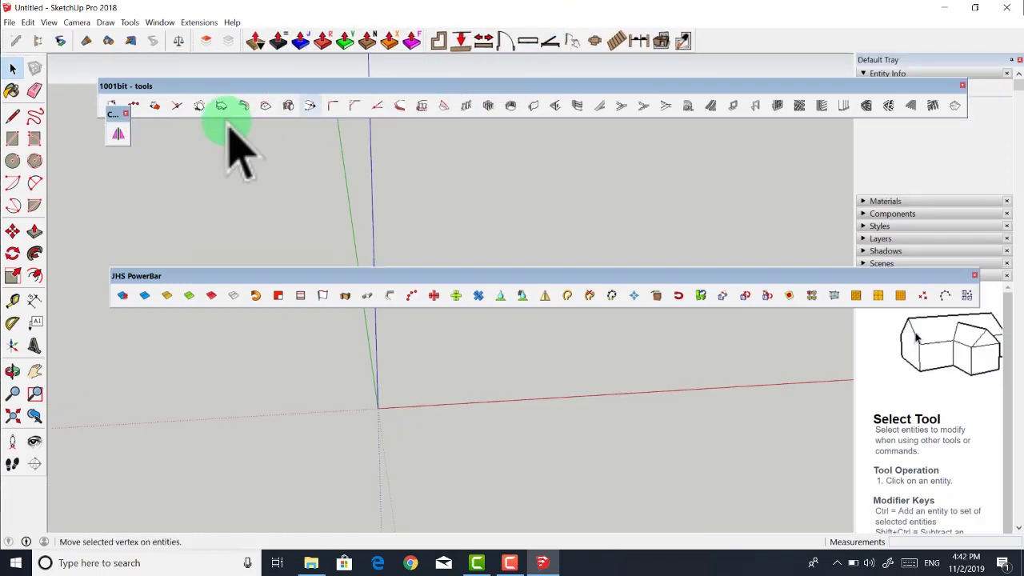
left_click_drag(112, 127, 702, 36)
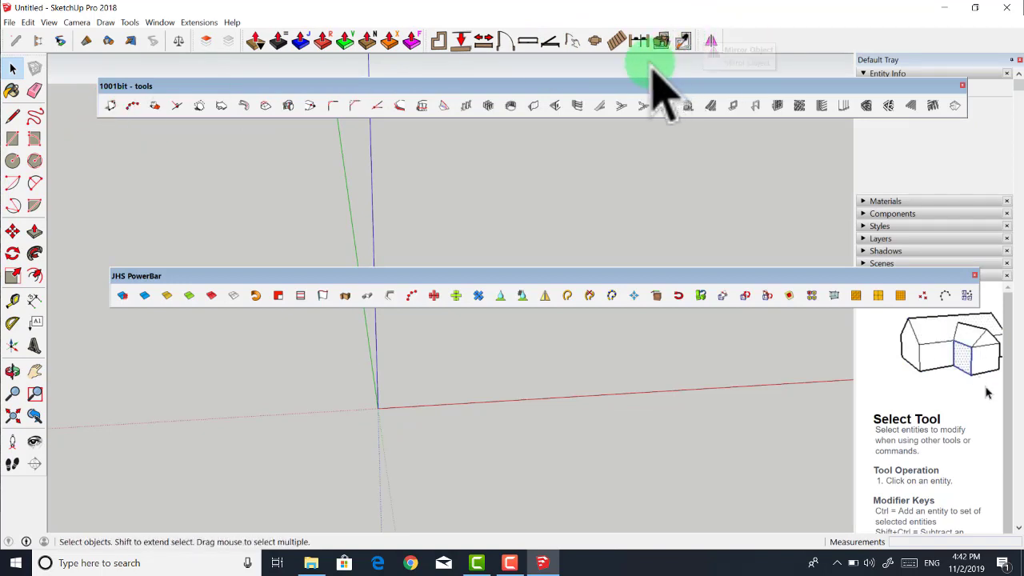
double_click(510, 87)
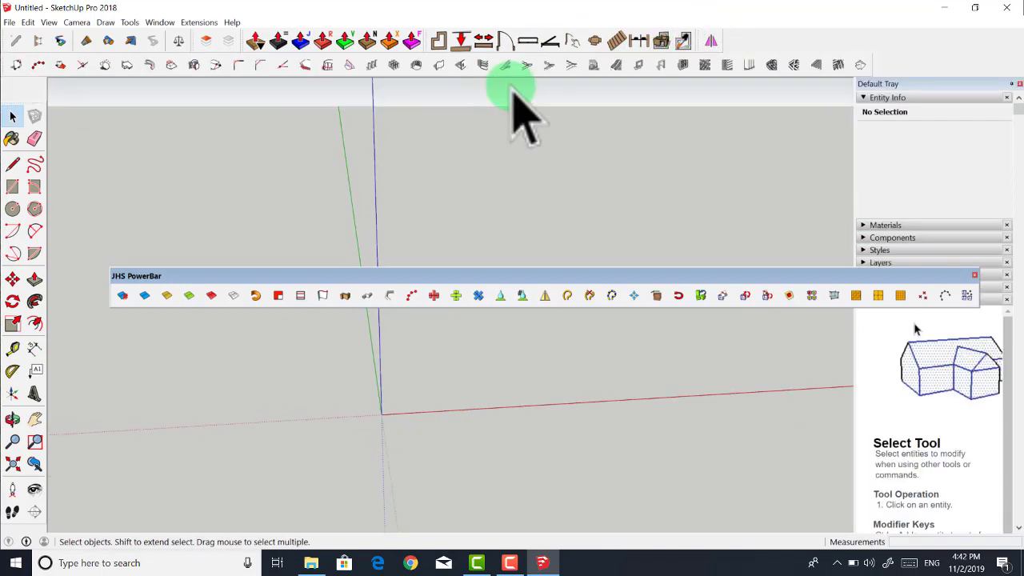
double_click(373, 279)
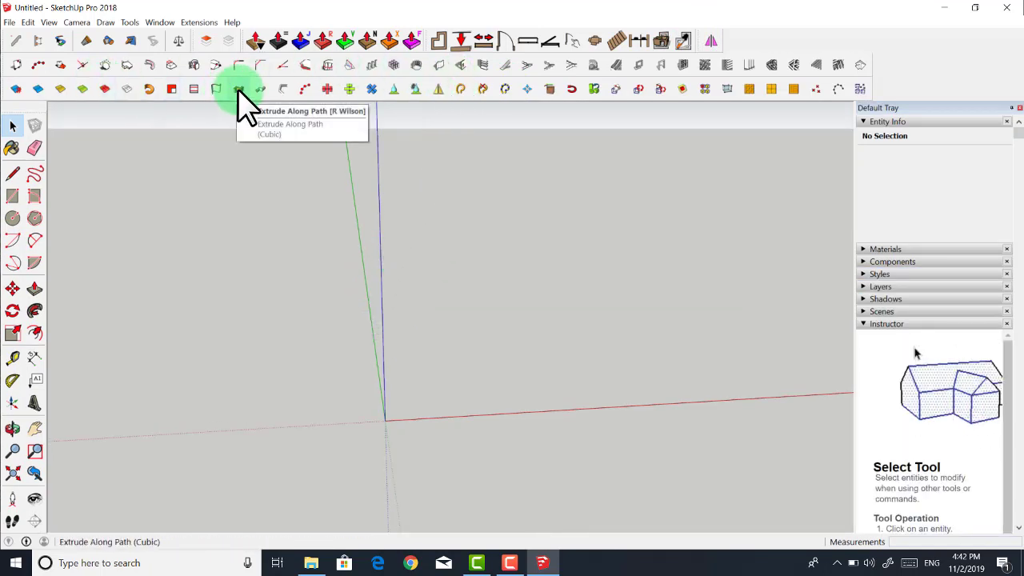
Review the toolbar options for ScreenTips and Large Icons in the Toolbars dialog and close it
left_click(130, 22)
left_click(50, 22)
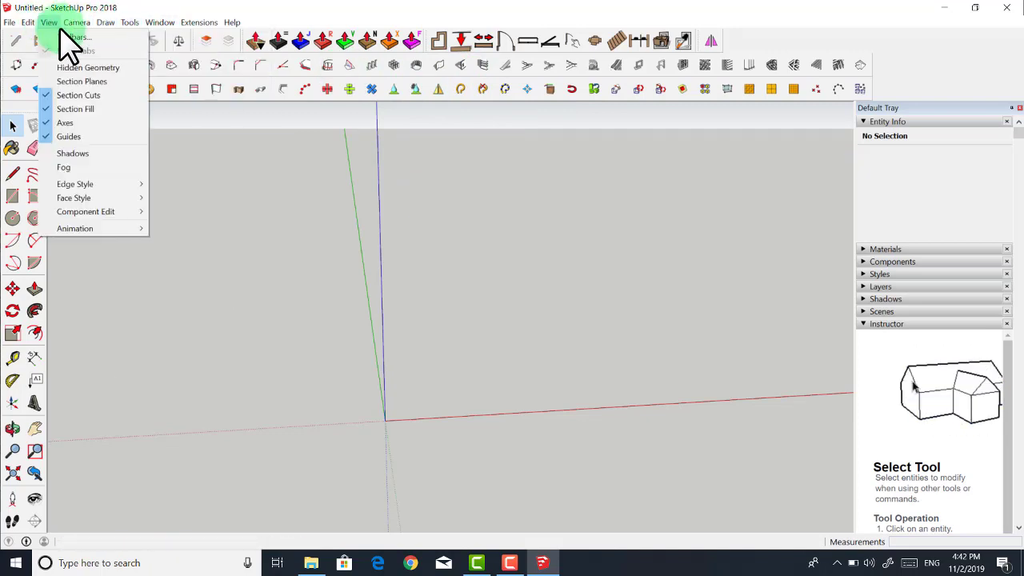
left_click(74, 38)
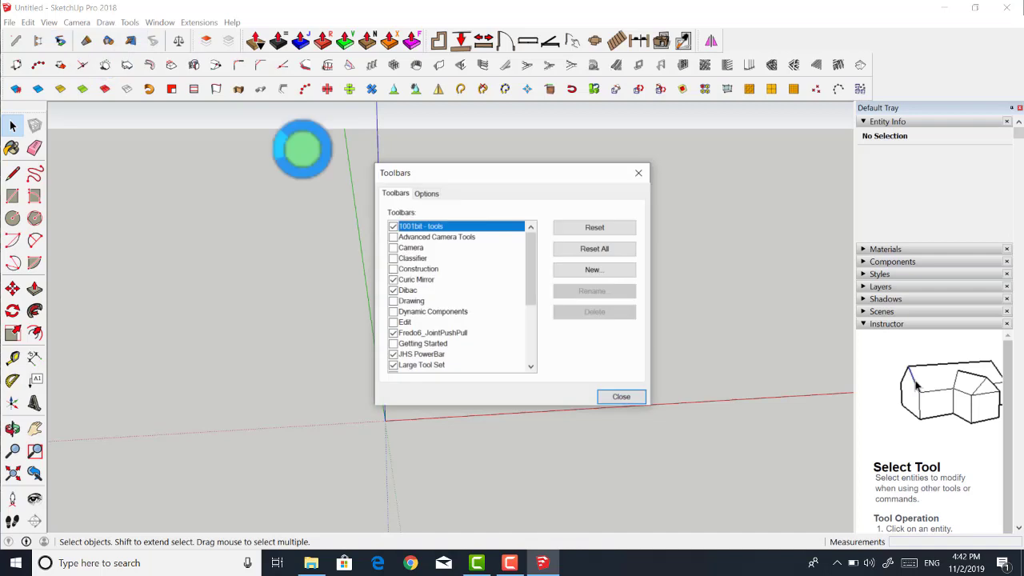
left_click(427, 193)
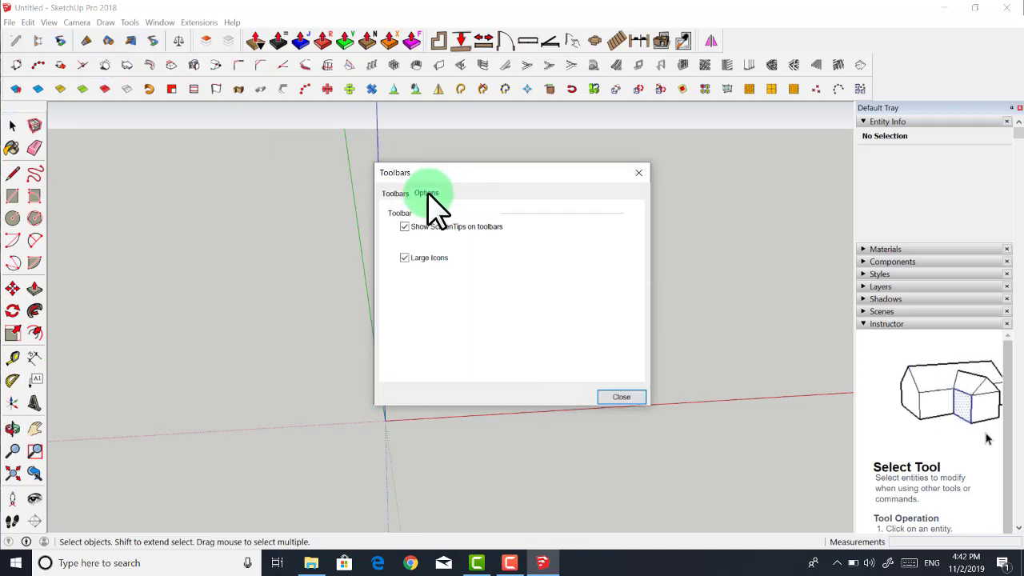
left_click(404, 259)
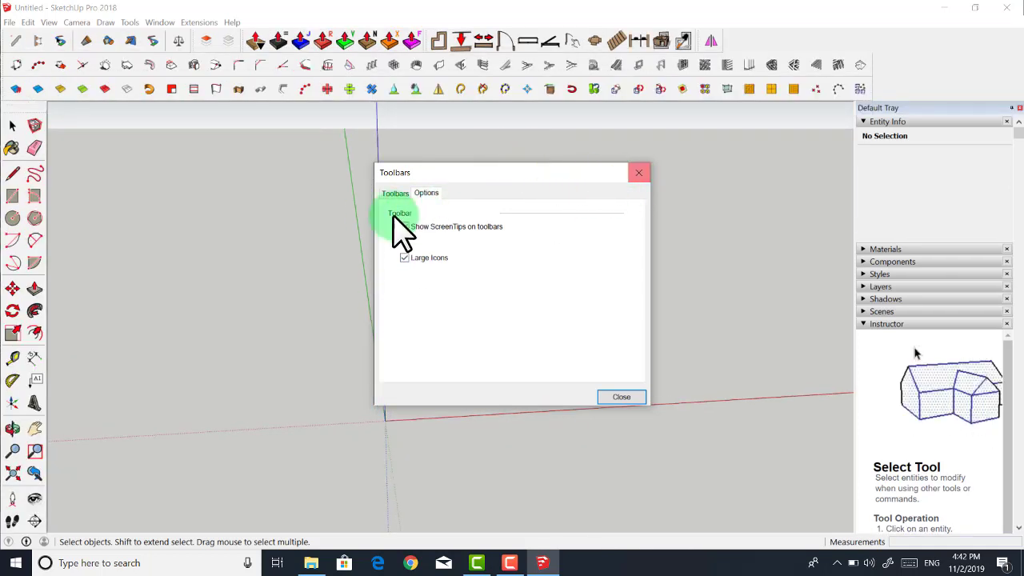
left_click(640, 172)
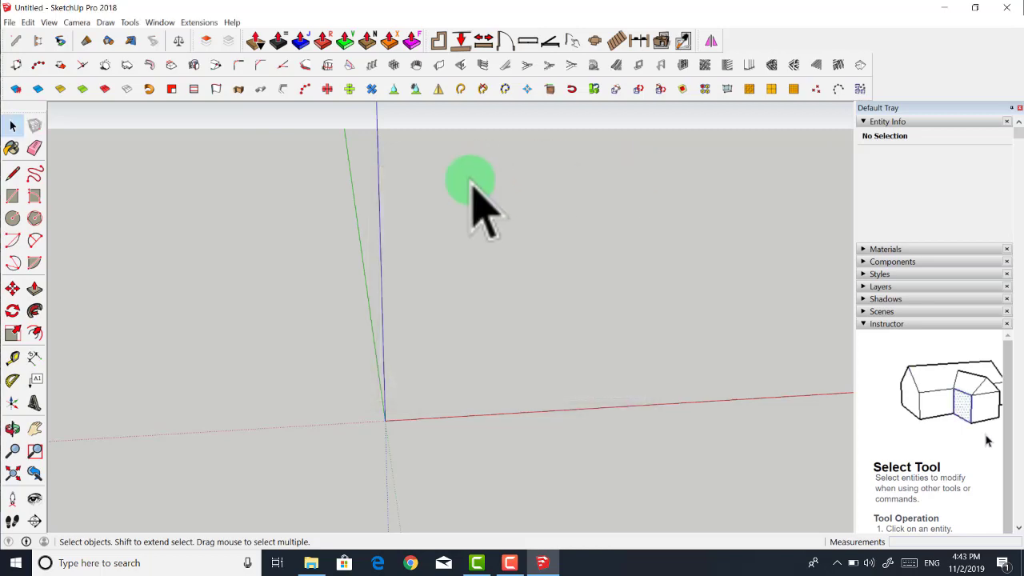
Show the Views toolbar and dock it beside Curic Mirror in the first toolbar row
scroll(366, 128, "up", 3)
middle_click_drag(393, 336, 566, 458)
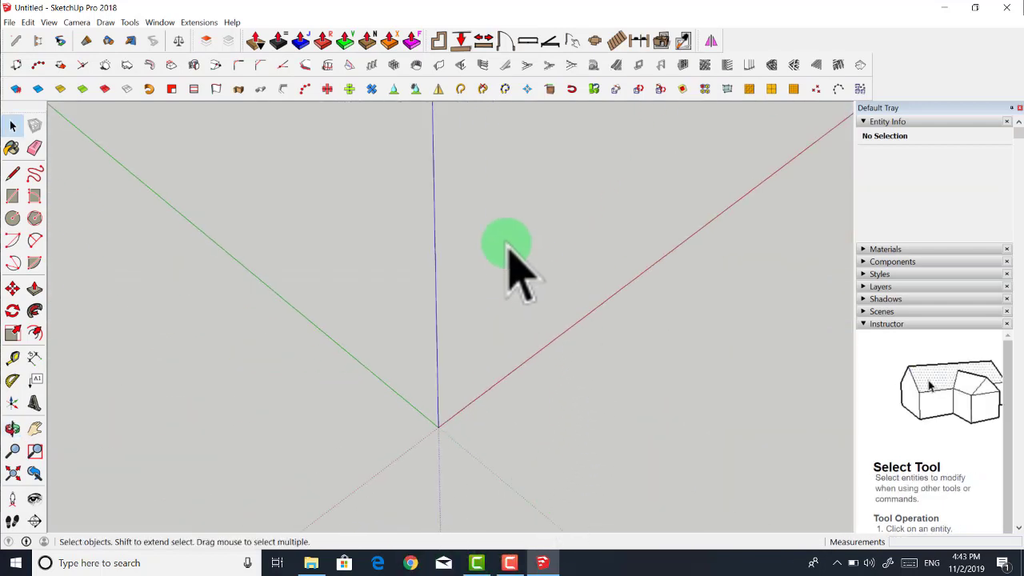
right_click(403, 45)
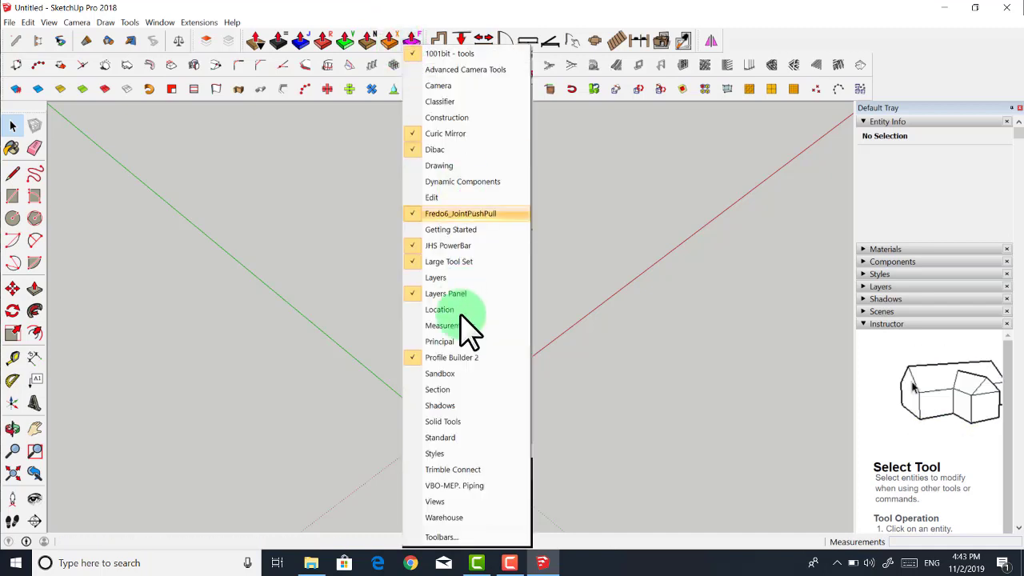
left_click(470, 519)
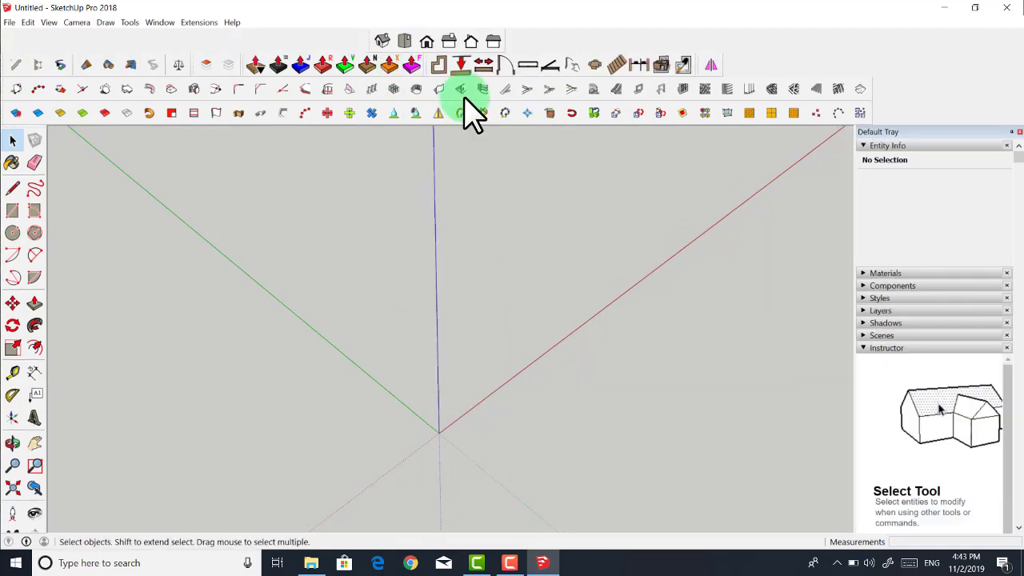
left_click_drag(362, 39, 732, 75)
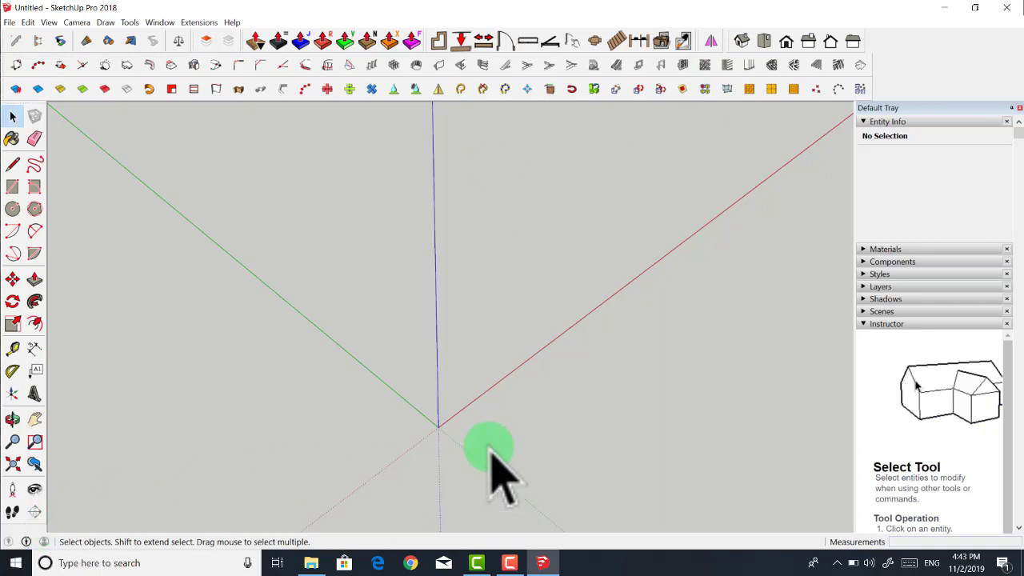
Close SketchUp without saving the untitled model and refresh the desktop
left_click(1006, 8)
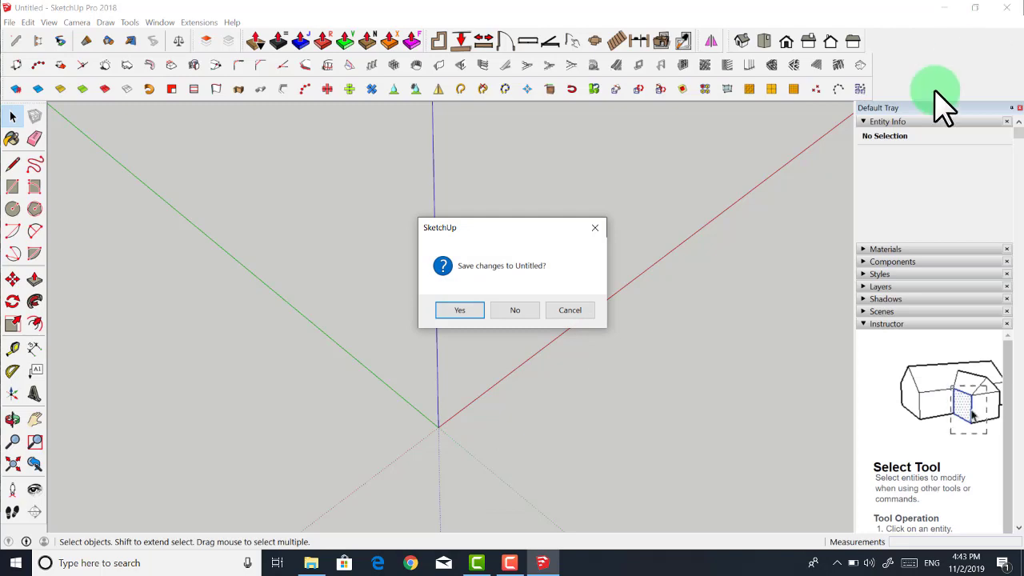
left_click(537, 315)
right_click(536, 206)
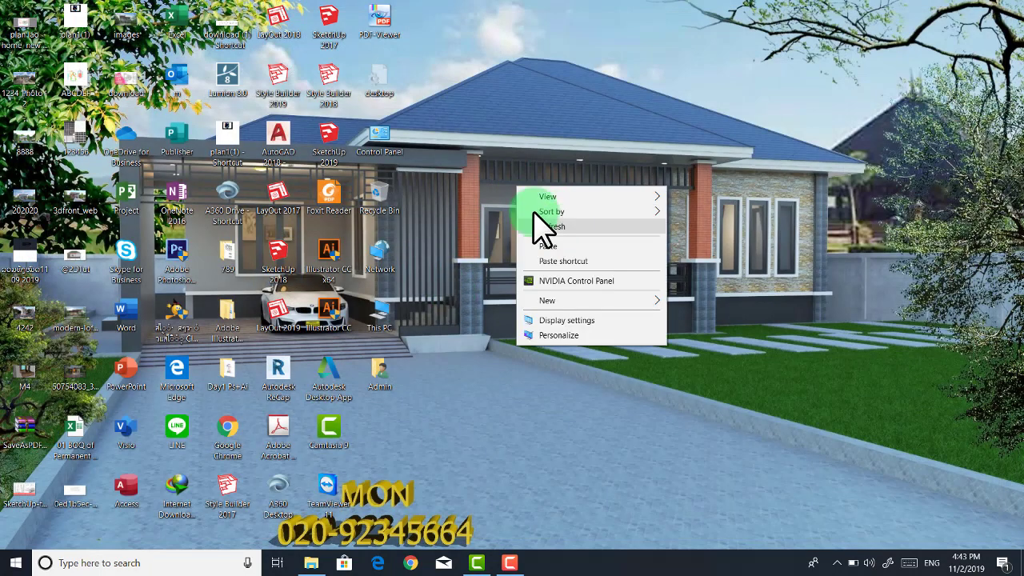
left_click(549, 227)
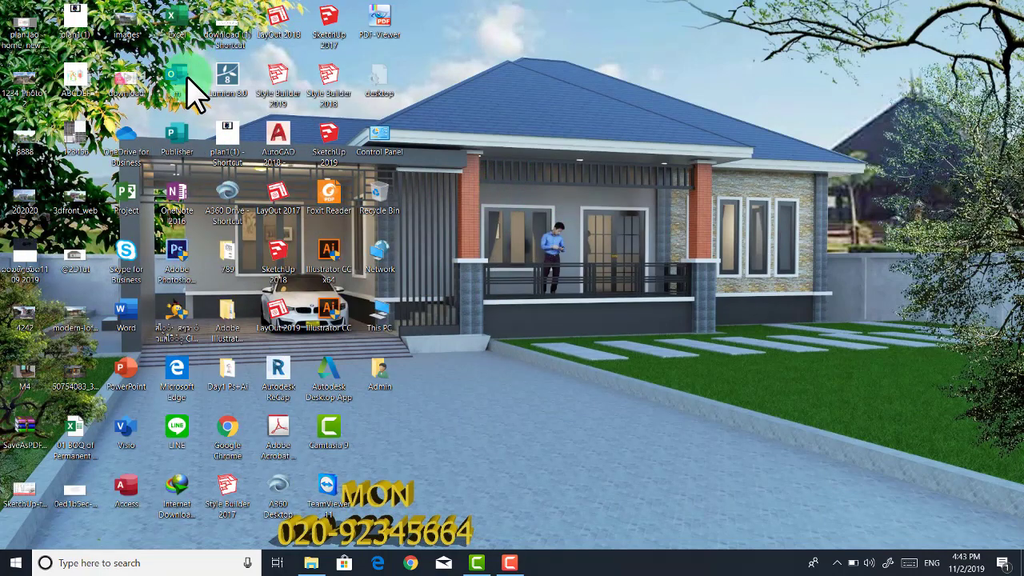
Browse drive DATA (D:) to the OnLine folder and open New folder inside it
double_click(383, 304)
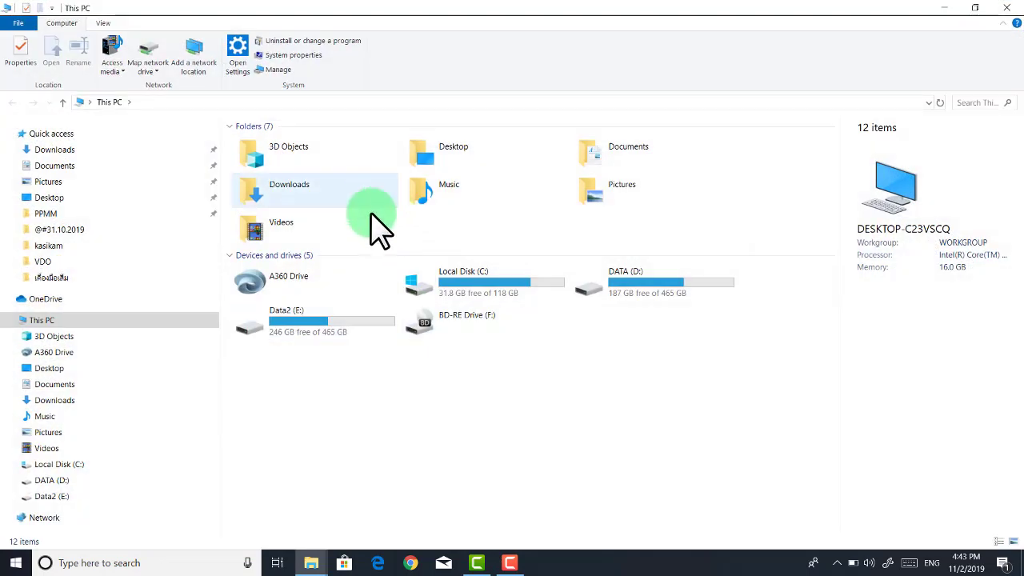
double_click(628, 282)
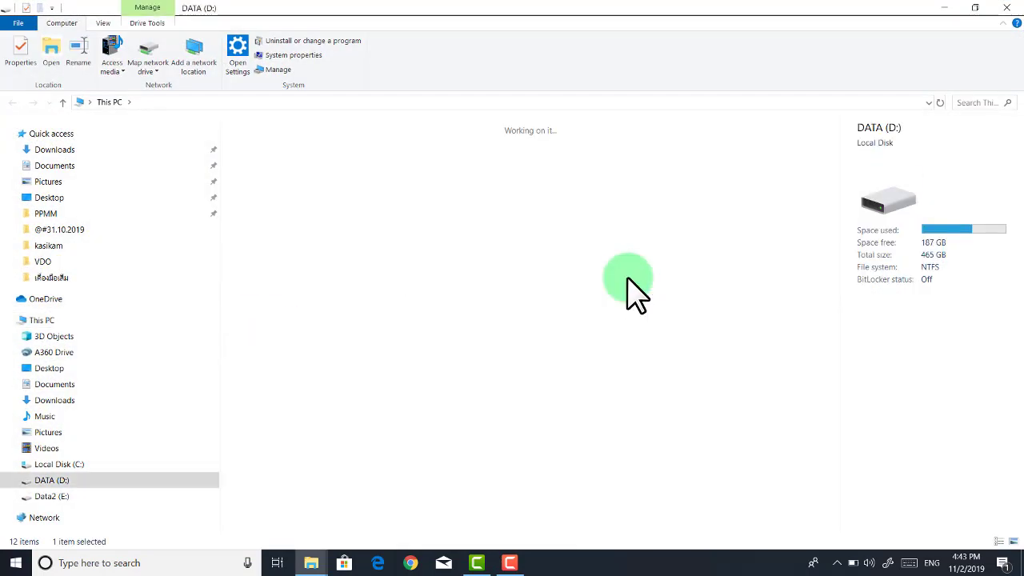
double_click(313, 157)
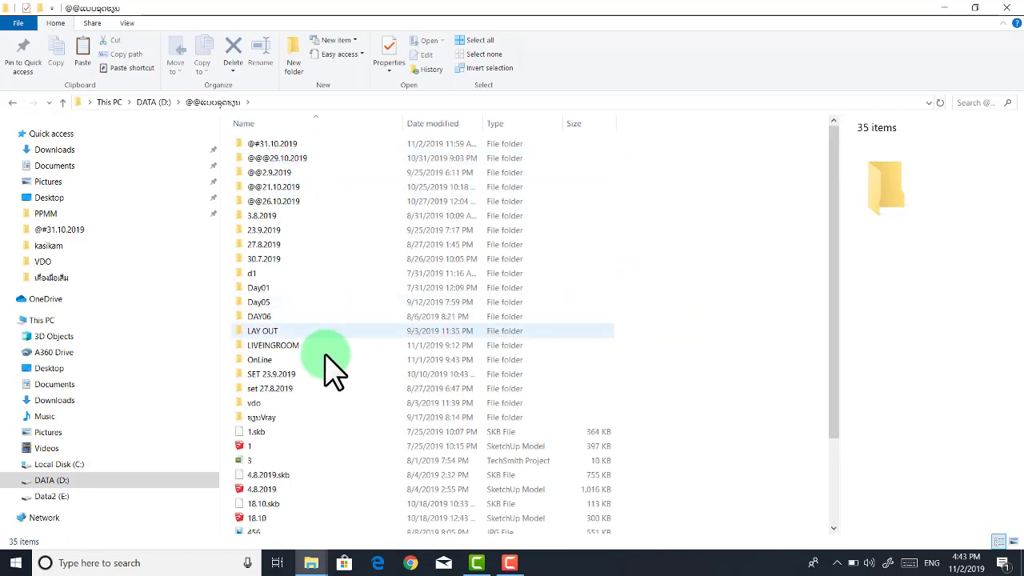
double_click(308, 359)
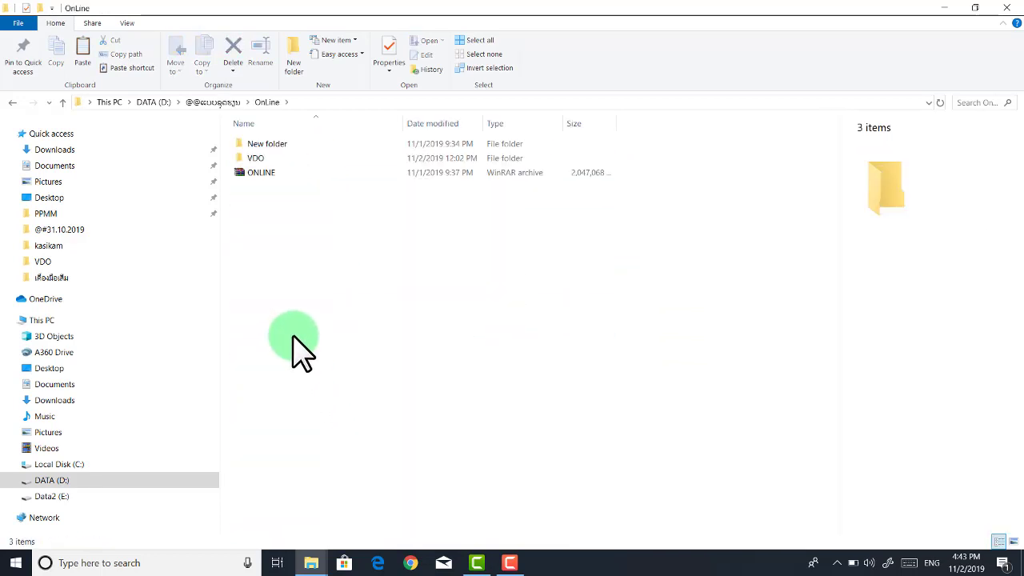
left_click(313, 159)
double_click(308, 145)
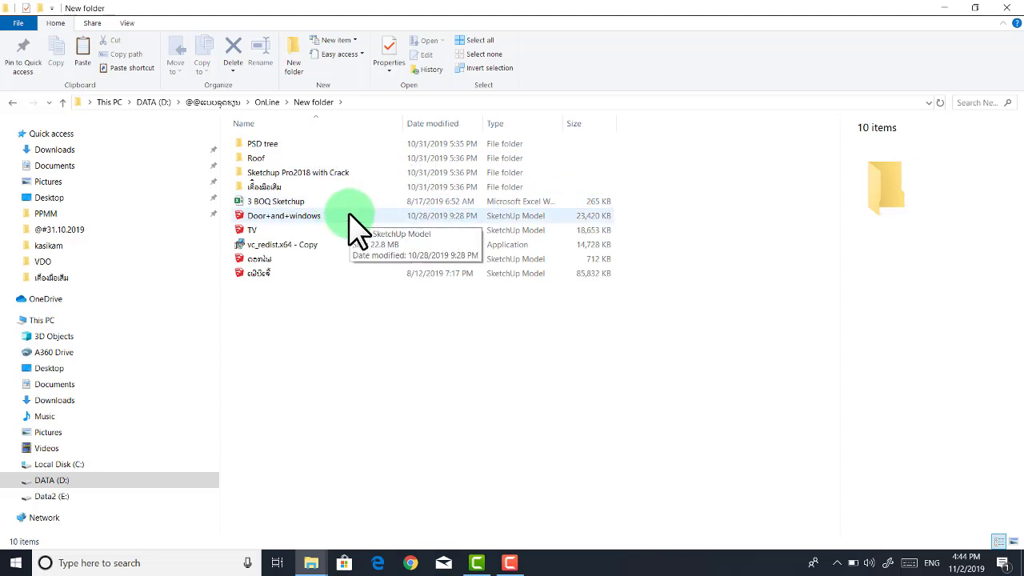
Open the V-Ray 3.60.03 full folder inside the Sketchup Pro2018 with Crack folder
left_click(308, 173)
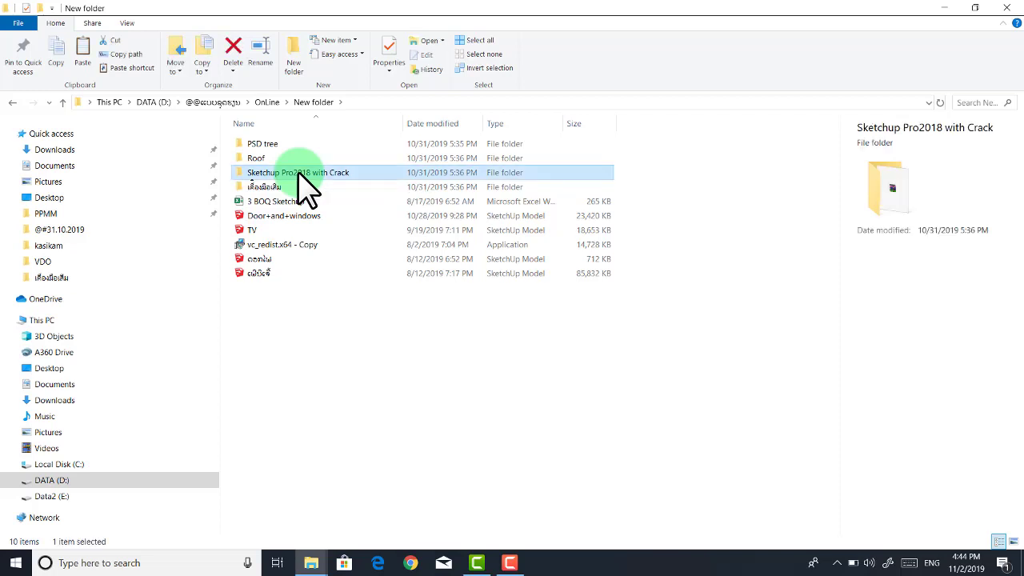
double_click(301, 175)
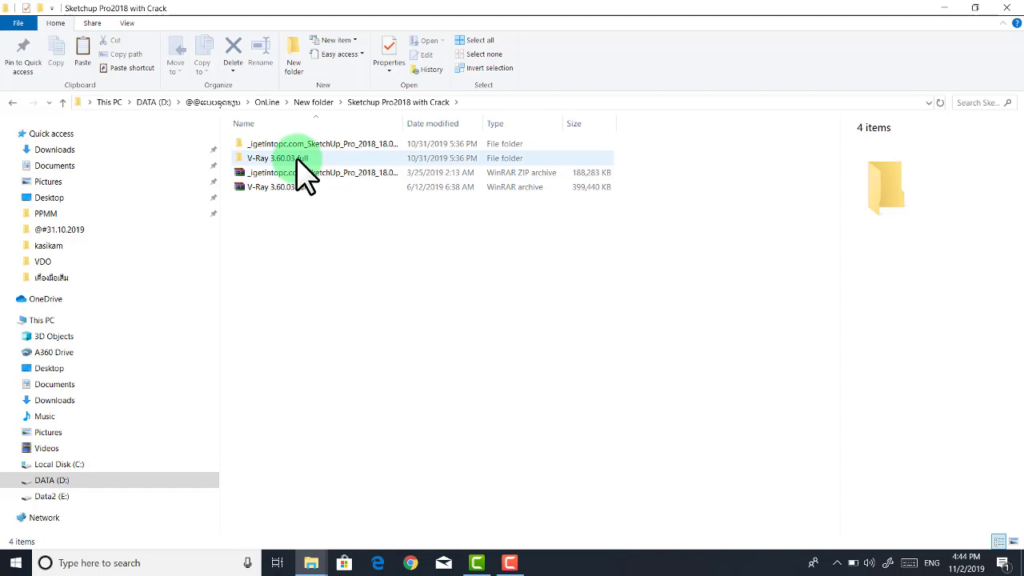
double_click(298, 158)
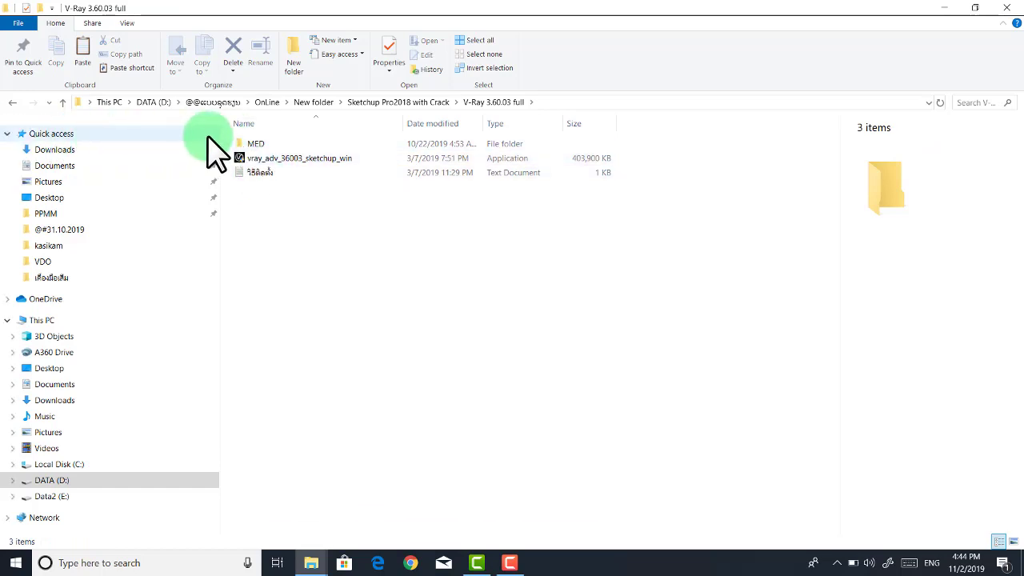
left_click(283, 171)
left_click(268, 157)
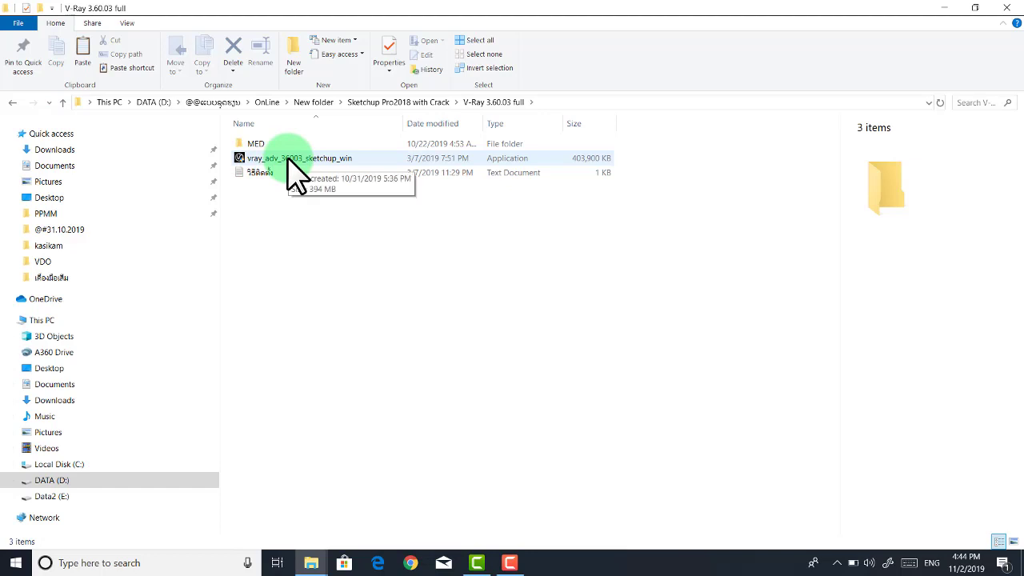
left_click(12, 102)
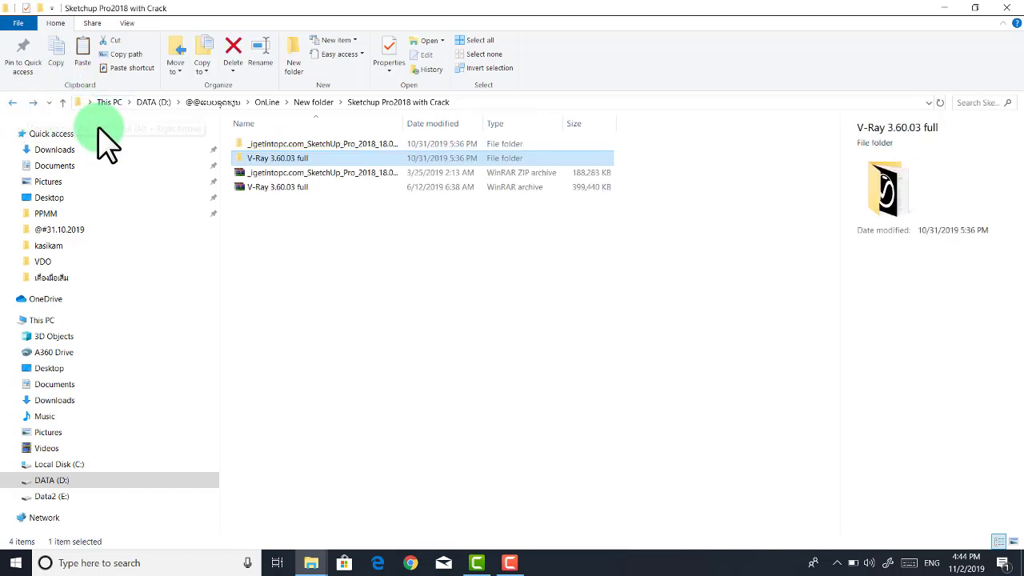
double_click(277, 159)
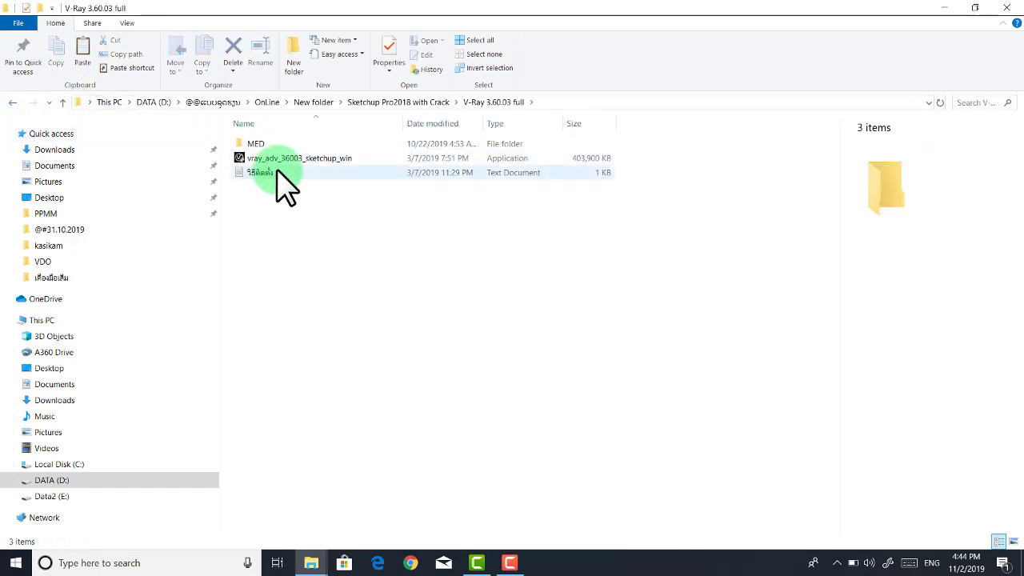
Run vray_adv_36003_sketchup_win, accept the license and install V-Ray for SketchUp 2018 with V-Ray Swarm 1.4.3 and local License Server 5.1.1
left_click(278, 160)
double_click(280, 158)
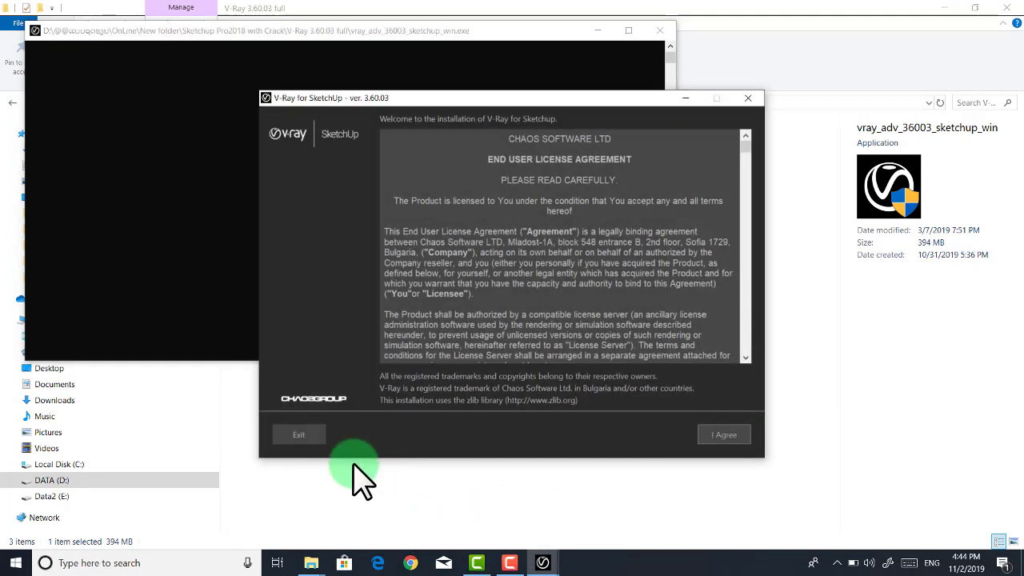
left_click(723, 435)
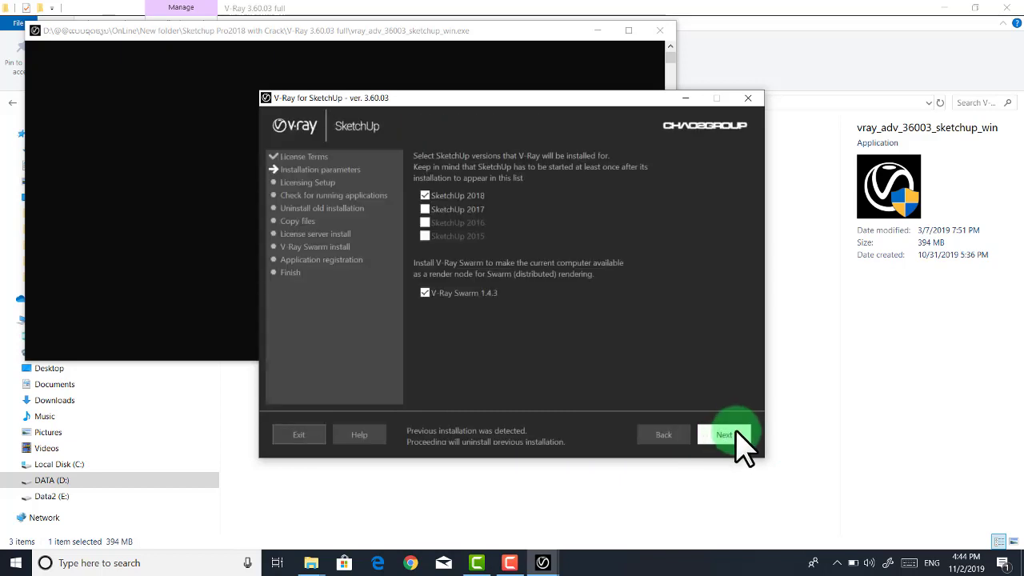
left_click(733, 436)
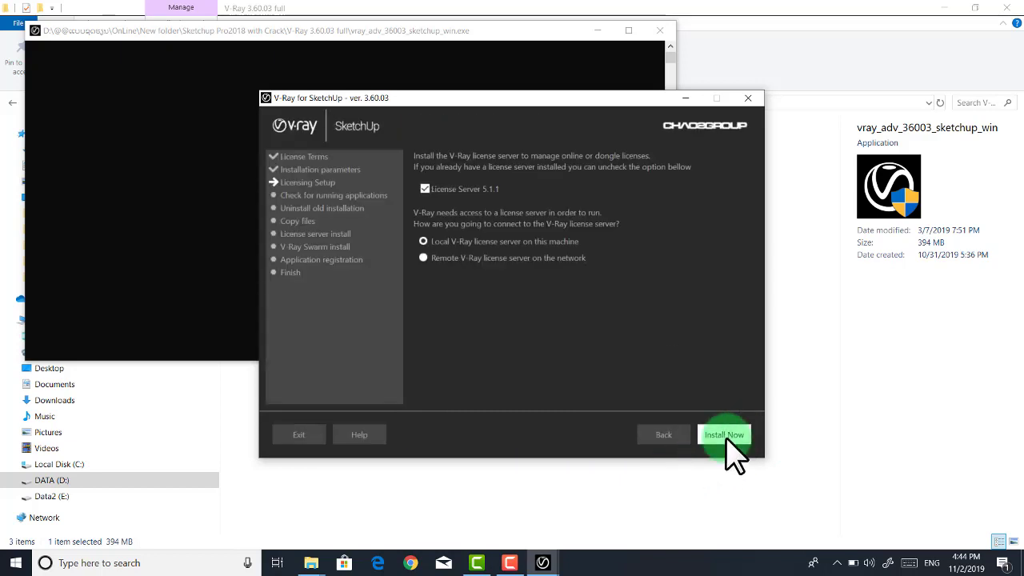
left_click(724, 435)
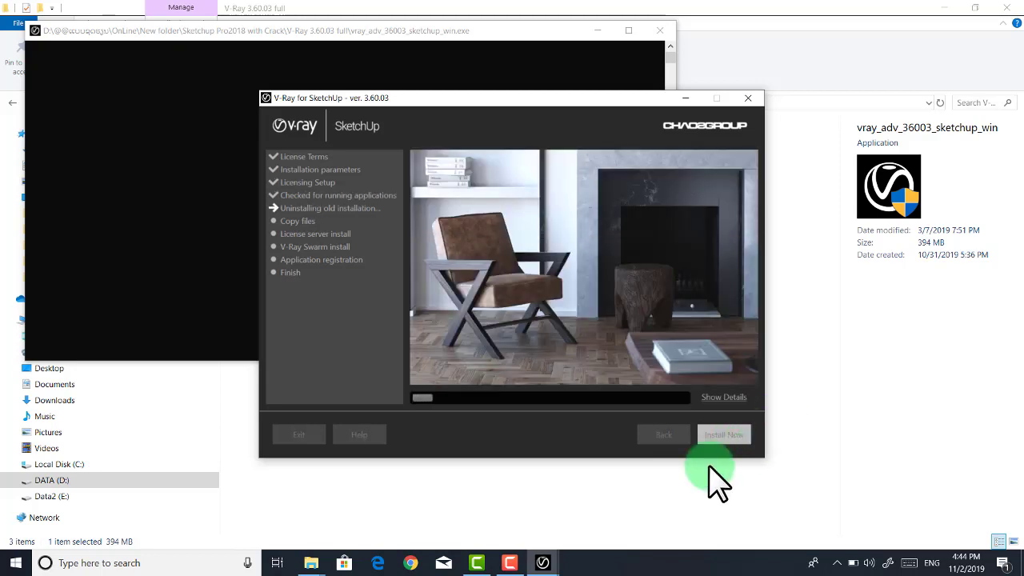
left_click(734, 437)
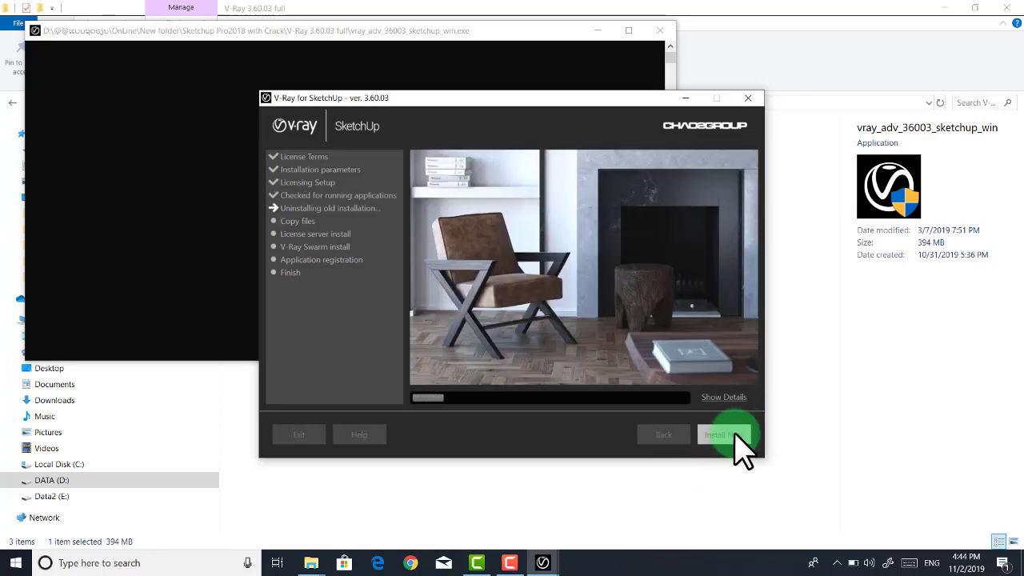
left_click(510, 562)
left_click(966, 512)
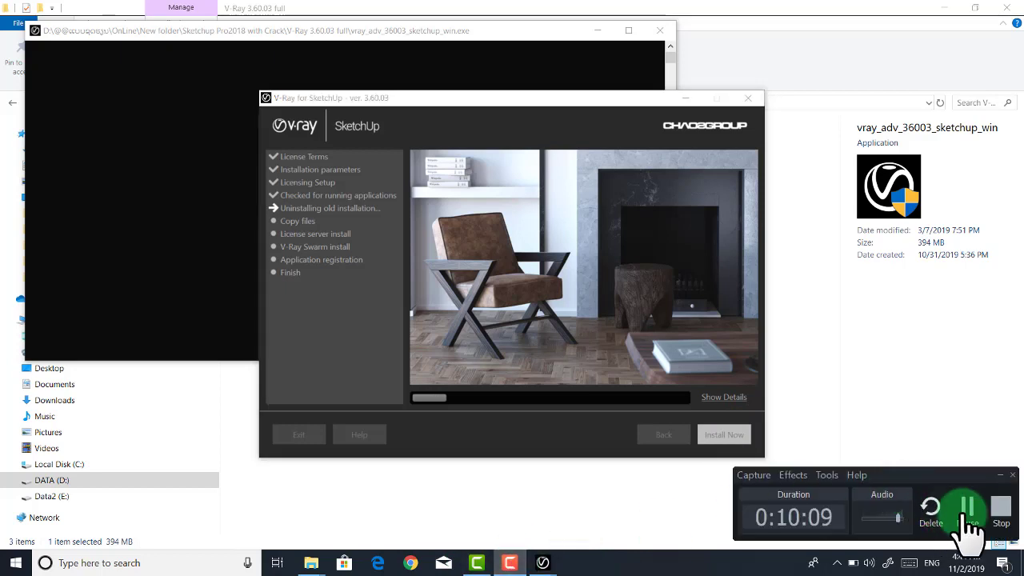
left_click(976, 512)
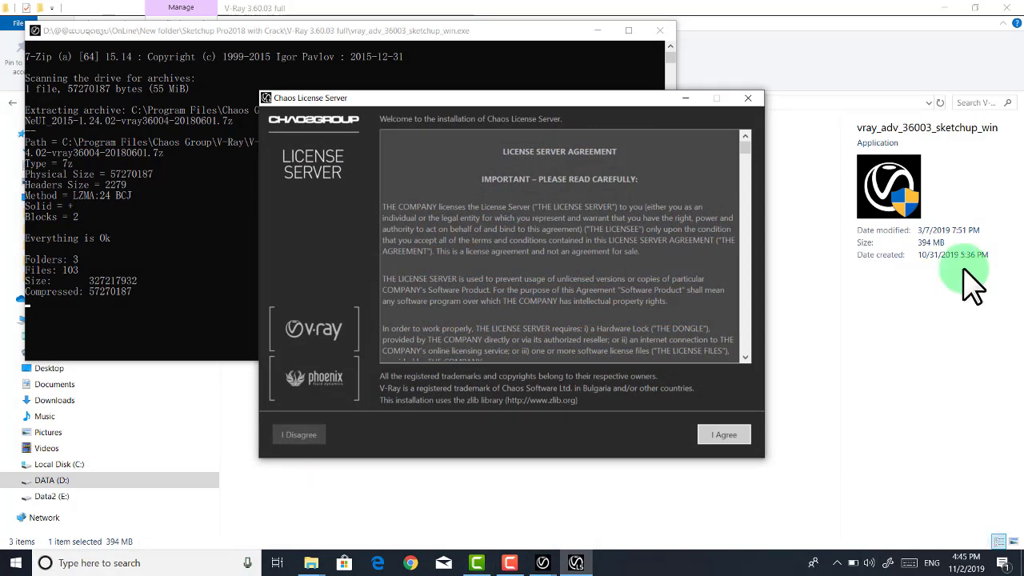
Accept the Chaos License Server agreement, install the server with default parameters, skip its activation and finish the setup
left_click(721, 436)
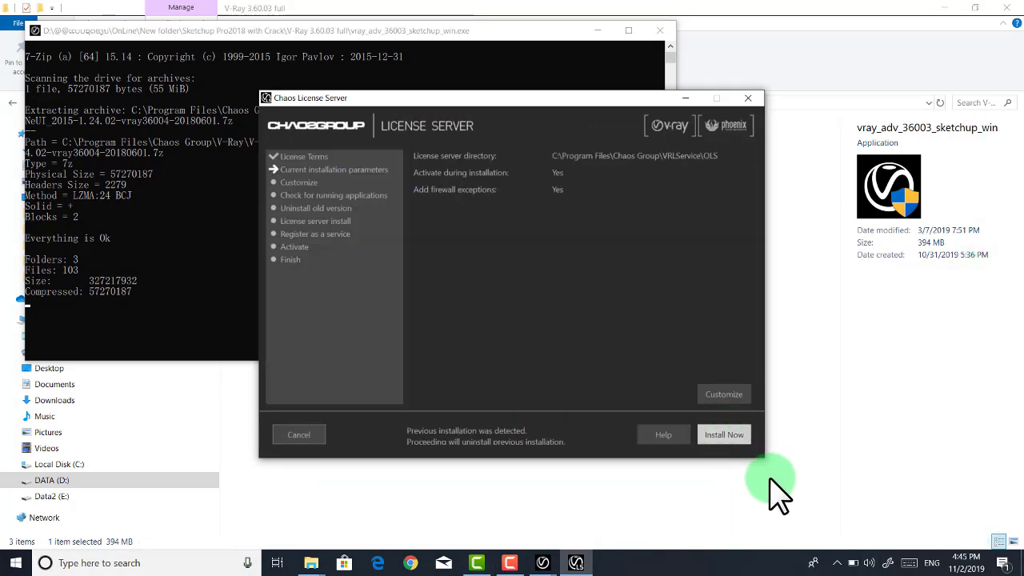
left_click(713, 437)
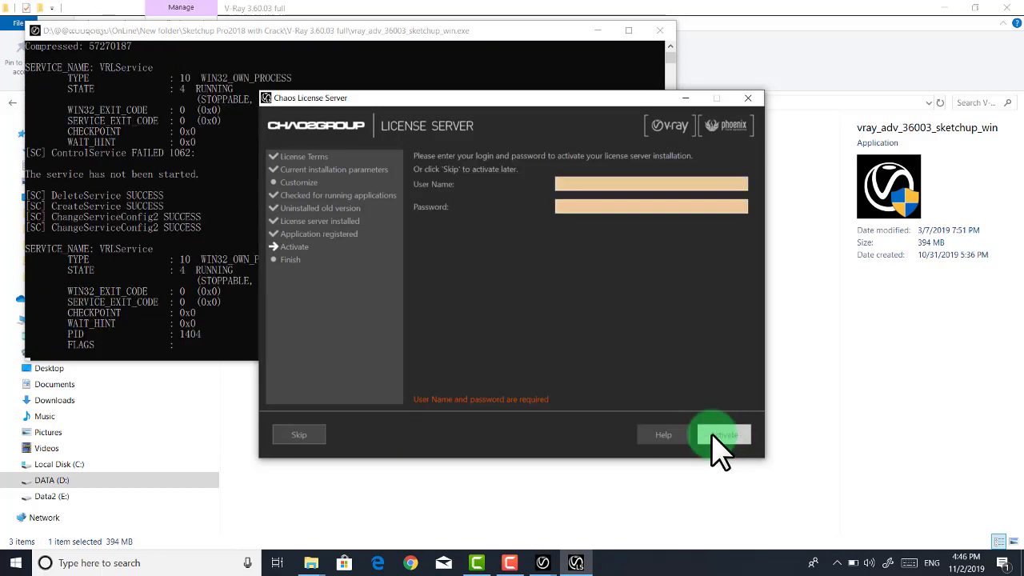
left_click_drag(562, 110, 647, 115)
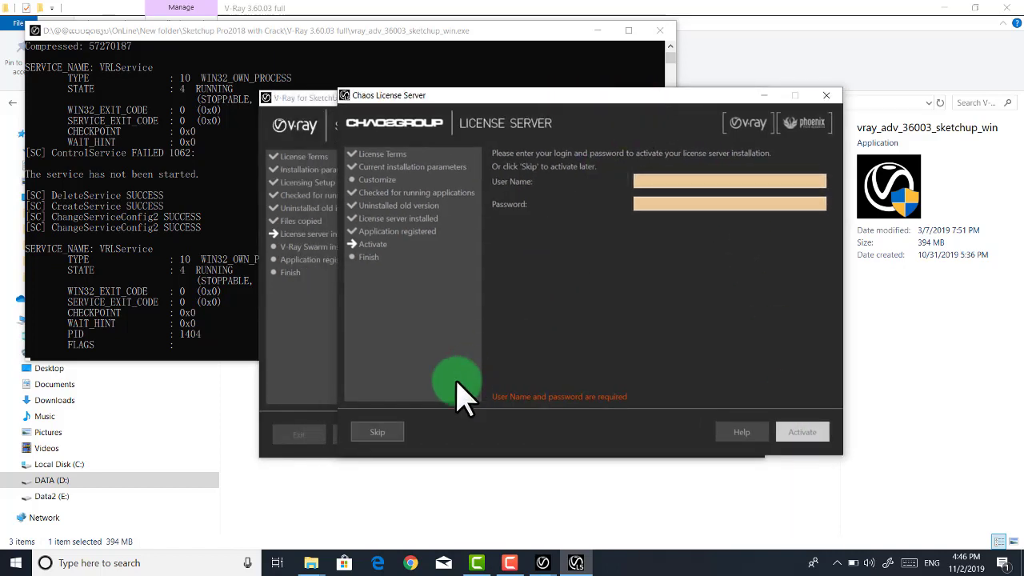
left_click(381, 432)
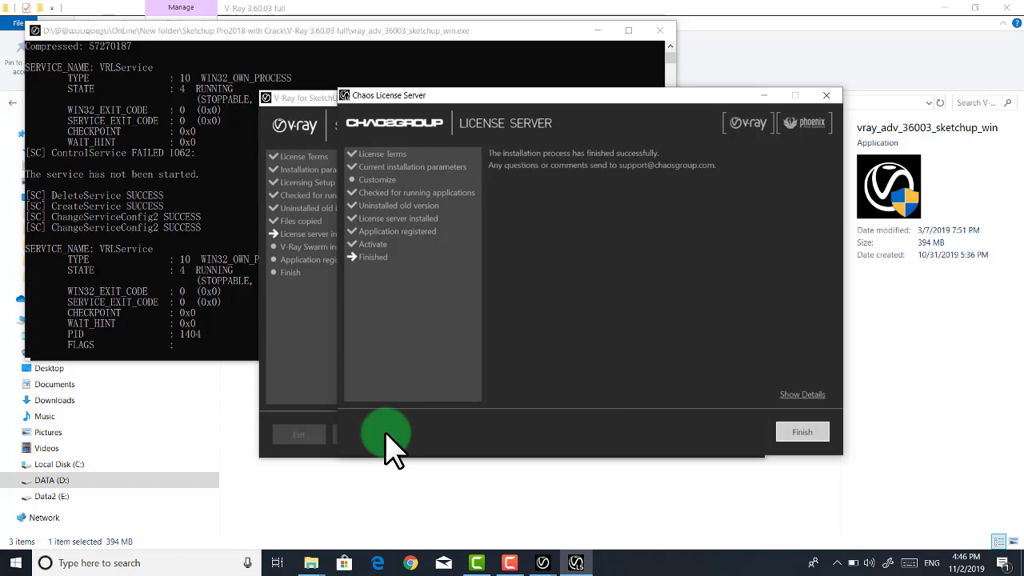
left_click(800, 433)
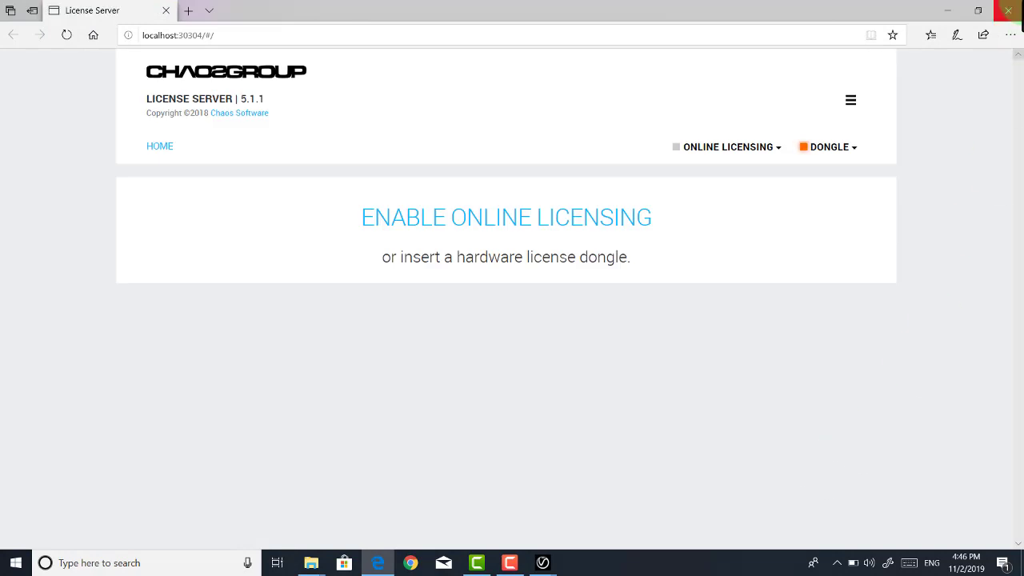
Close the License Server page, accept the V-Ray Swarm 1.4.3 agreement, install Swarm with default parameters and finish the V-Ray for SketchUp setup
left_click(232, 215)
left_click(1010, 9)
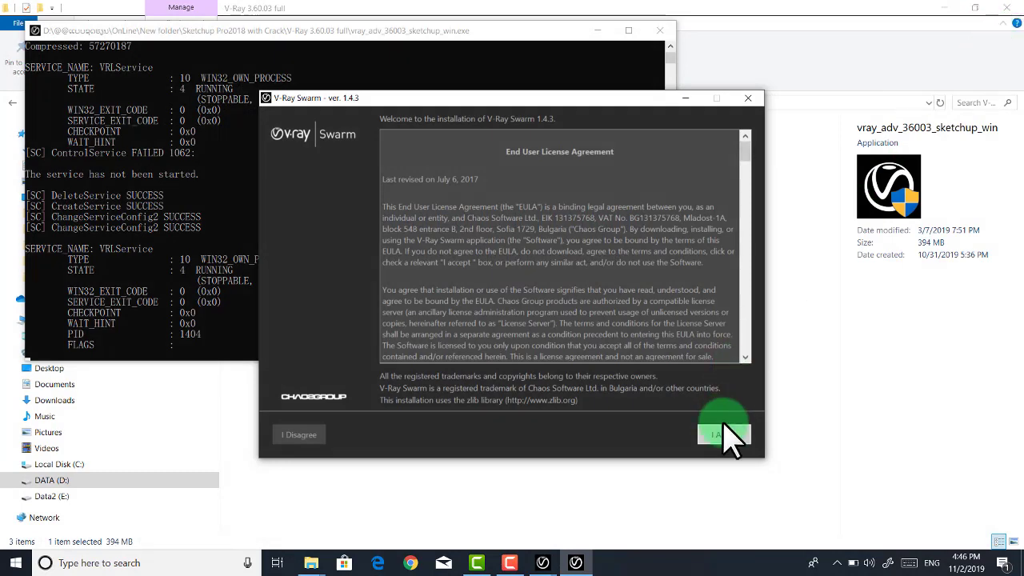
left_click(724, 436)
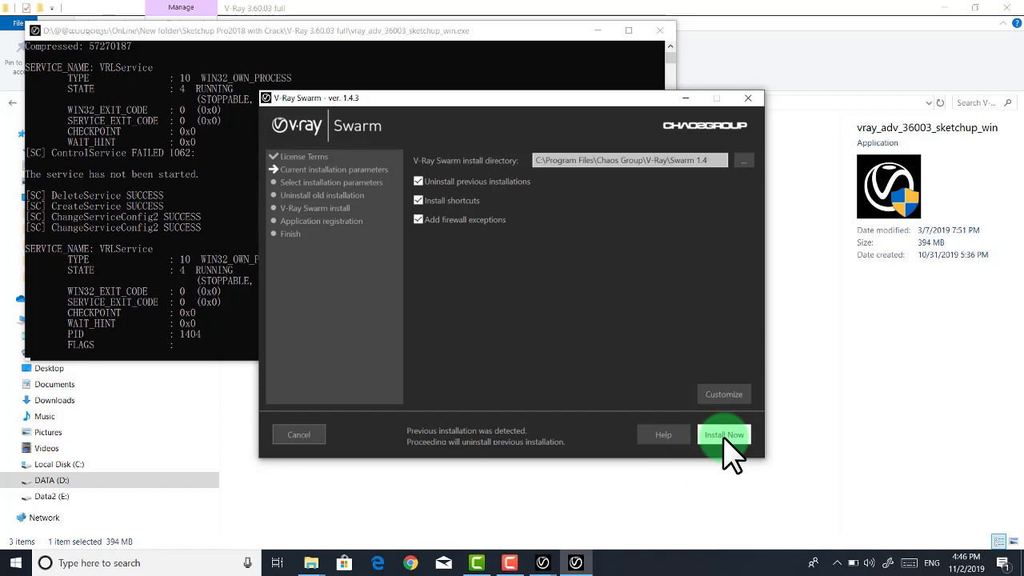
left_click(724, 434)
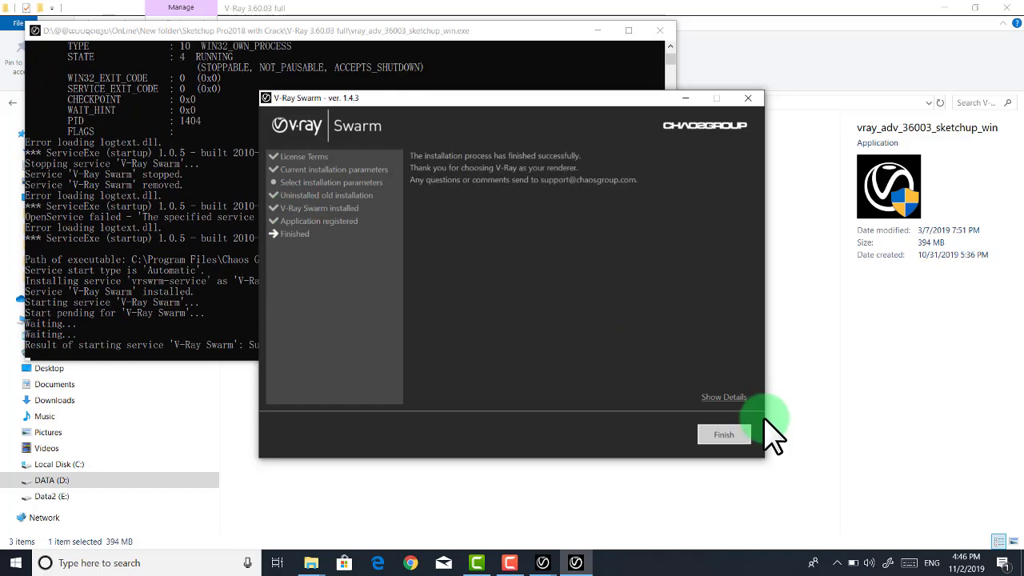
left_click(716, 433)
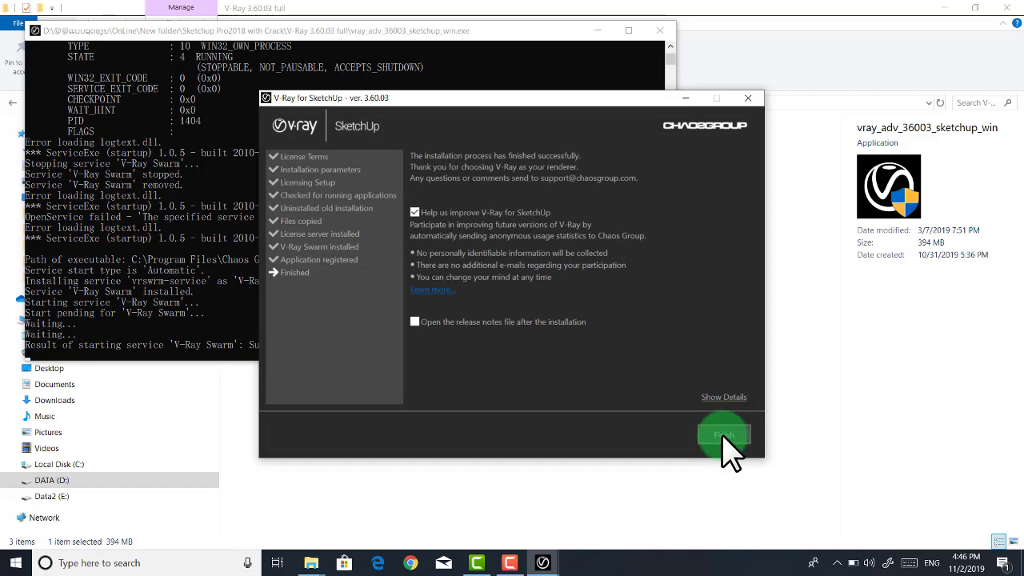
left_click(722, 436)
left_click(361, 157)
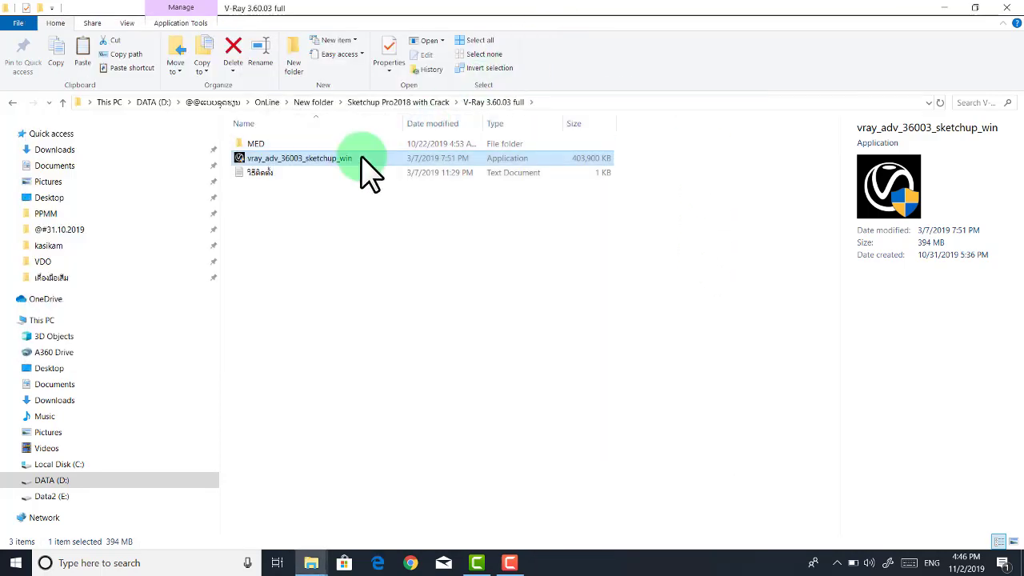
Check the contents of the MED folder inside the V-Ray 3.60.03 full folder
double_click(273, 145)
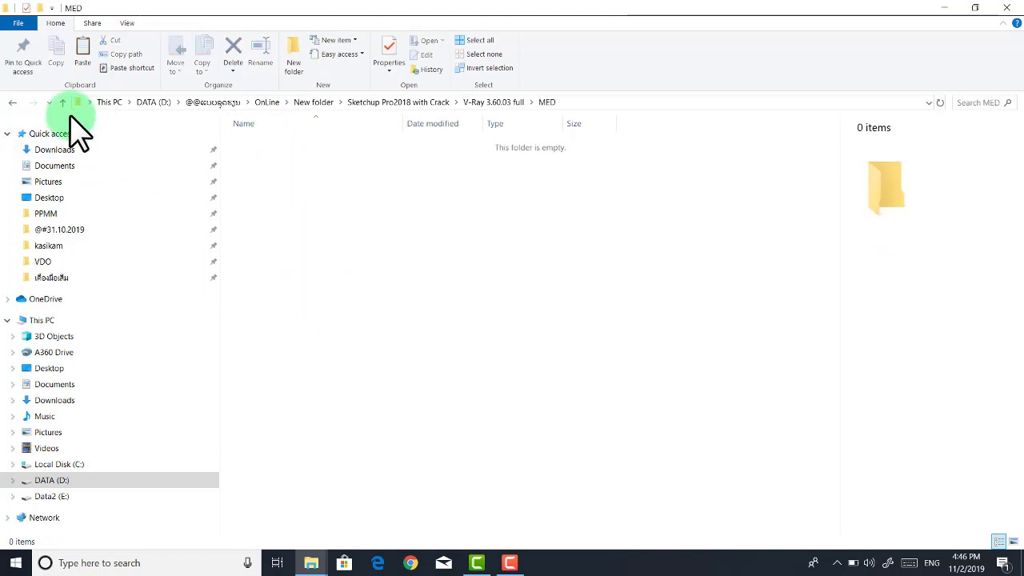
left_click(14, 102)
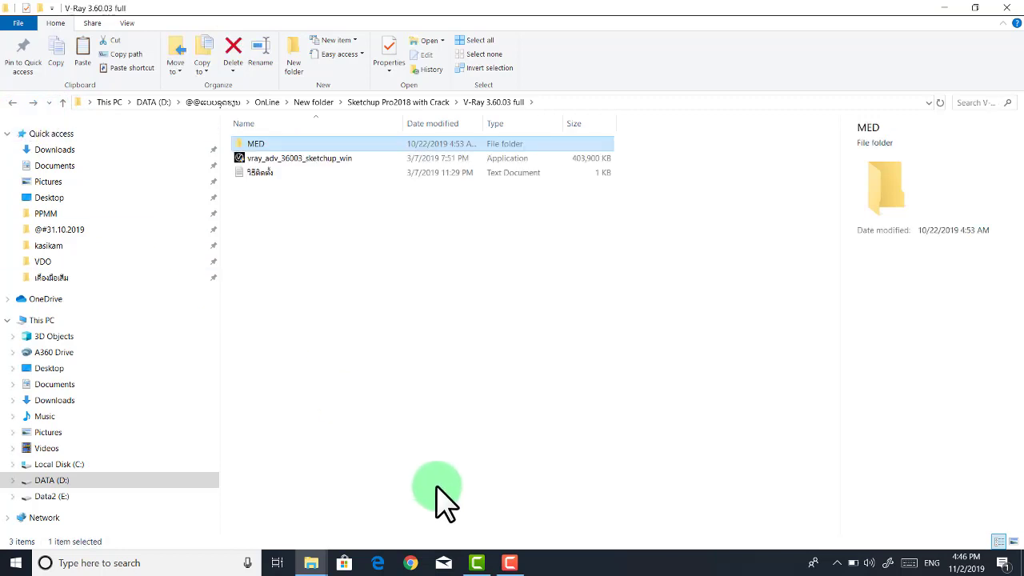
left_click(517, 567)
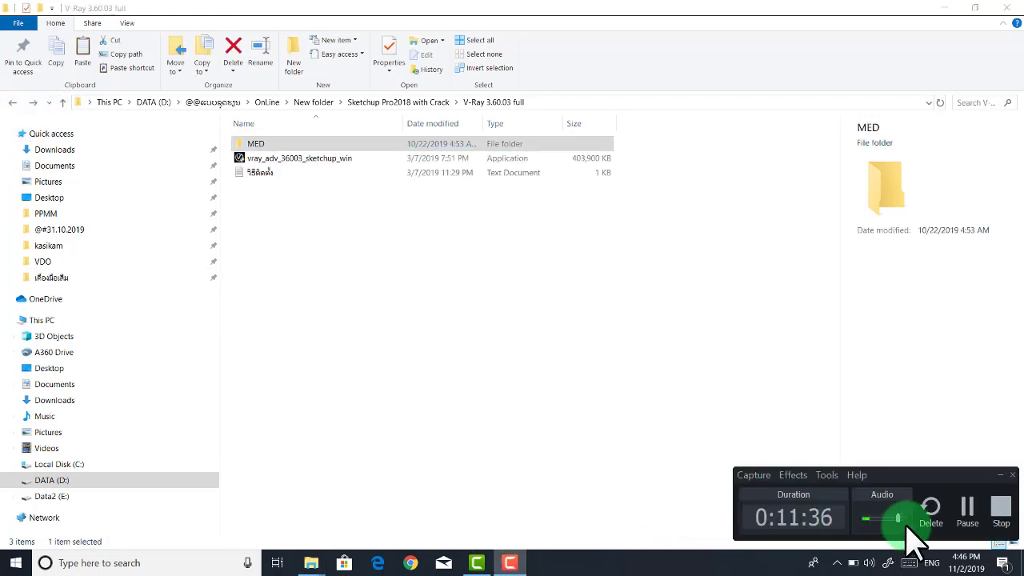
left_click(975, 509)
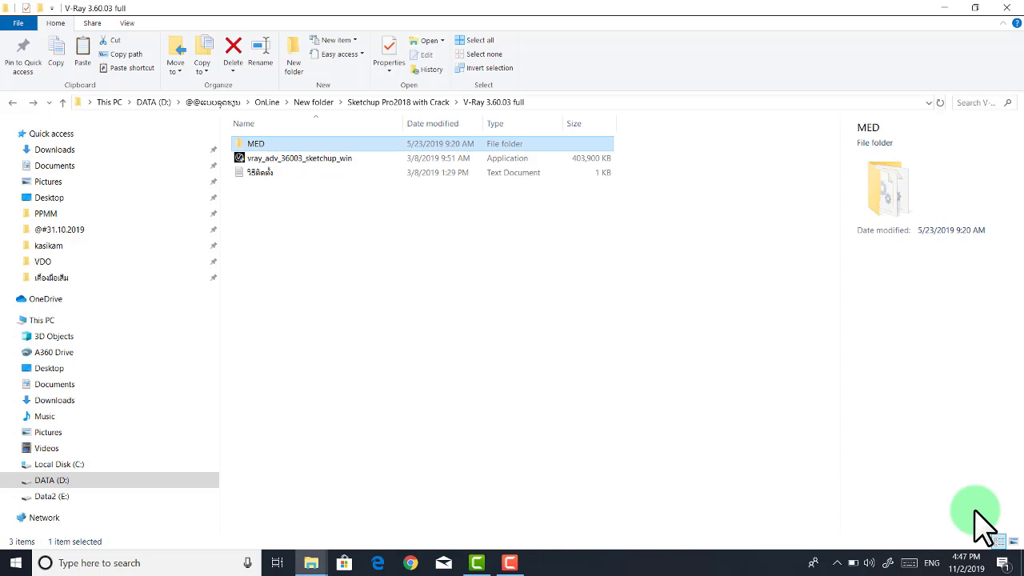
left_click(516, 565)
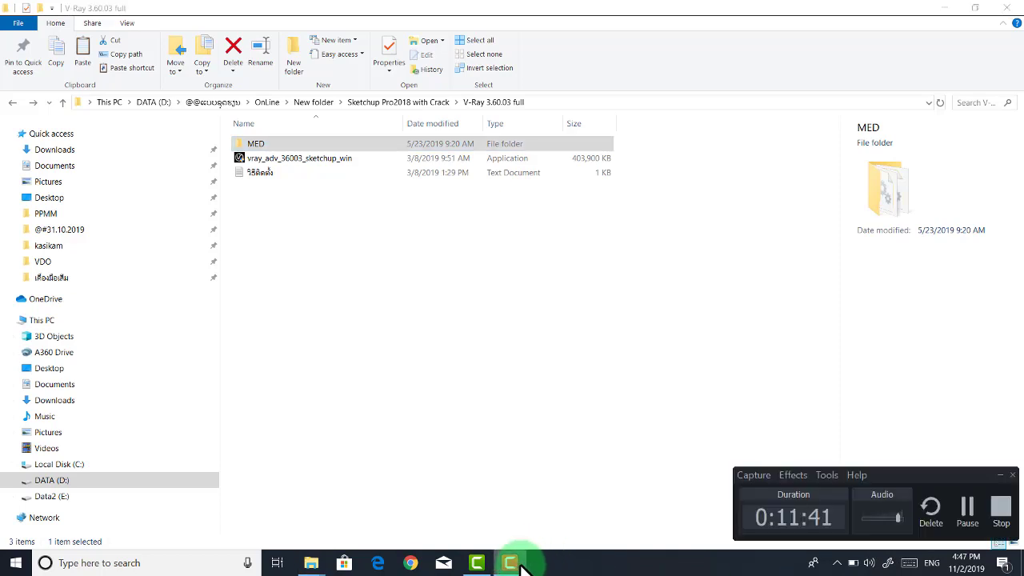
left_click(302, 145)
double_click(301, 145)
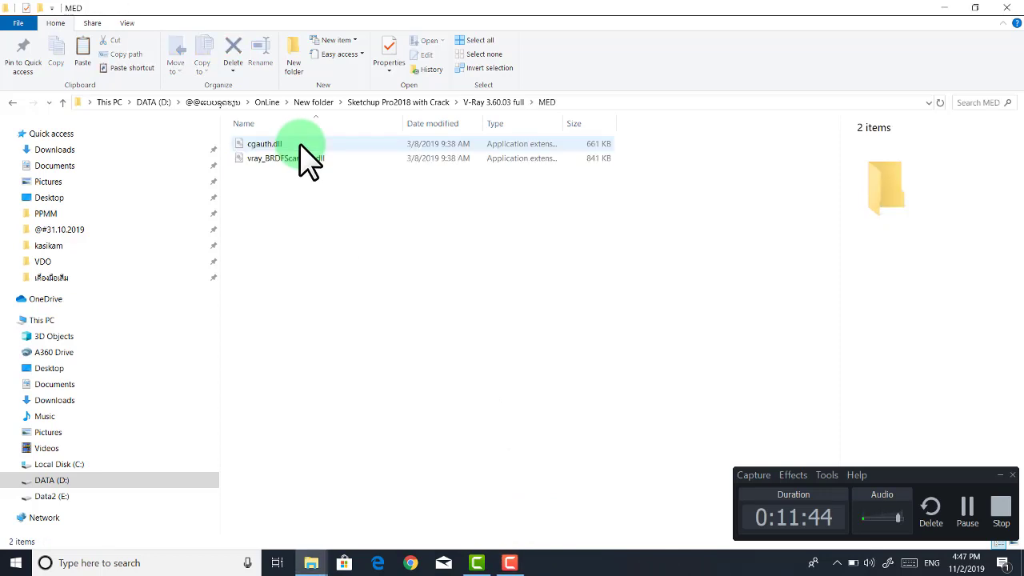
left_click(968, 511)
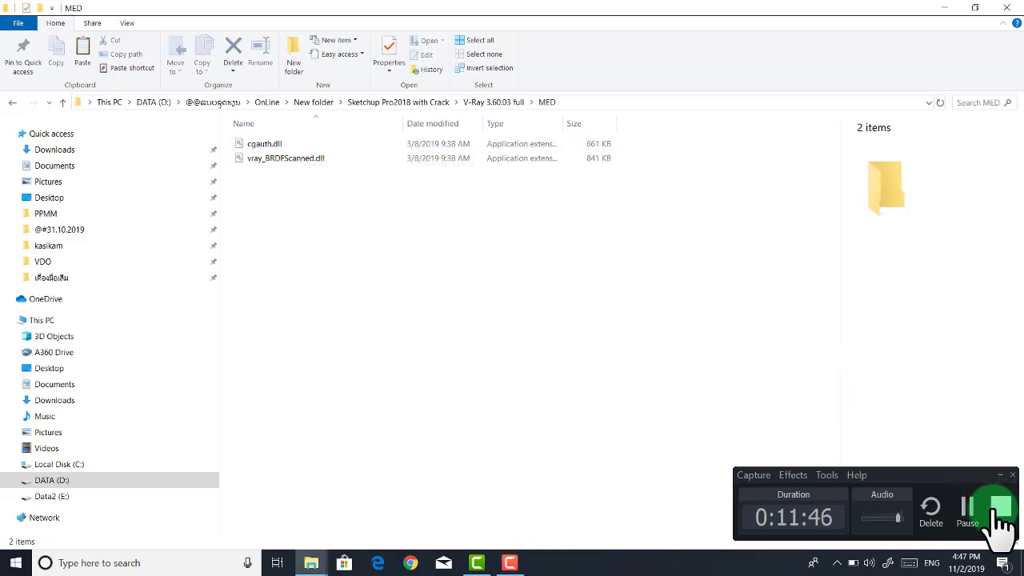
Return to the Sketchup Pro2018 with Crack folder and delete the extracted V-Ray 3.60.03 full folder
left_click(12, 103)
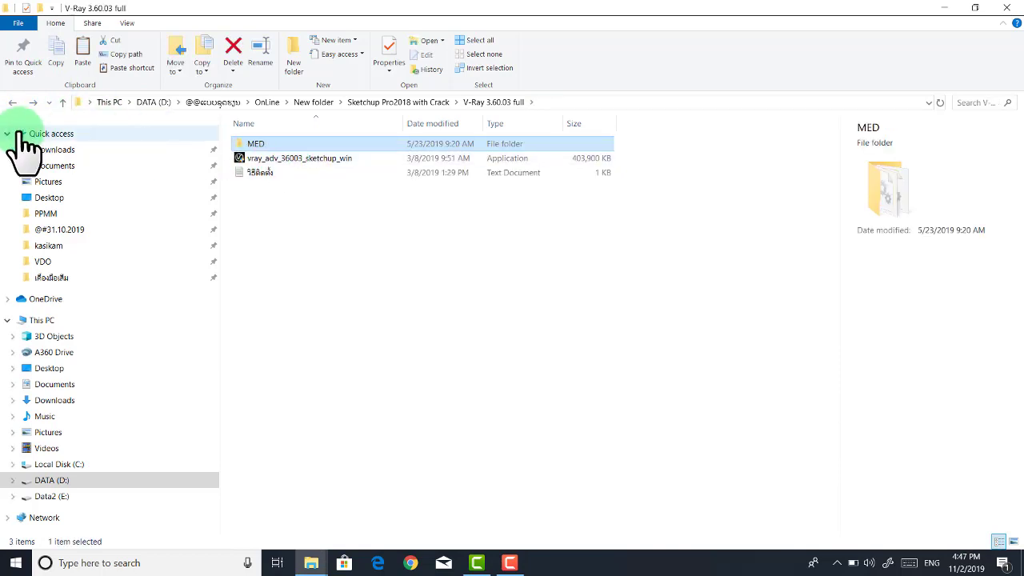
left_click(12, 102)
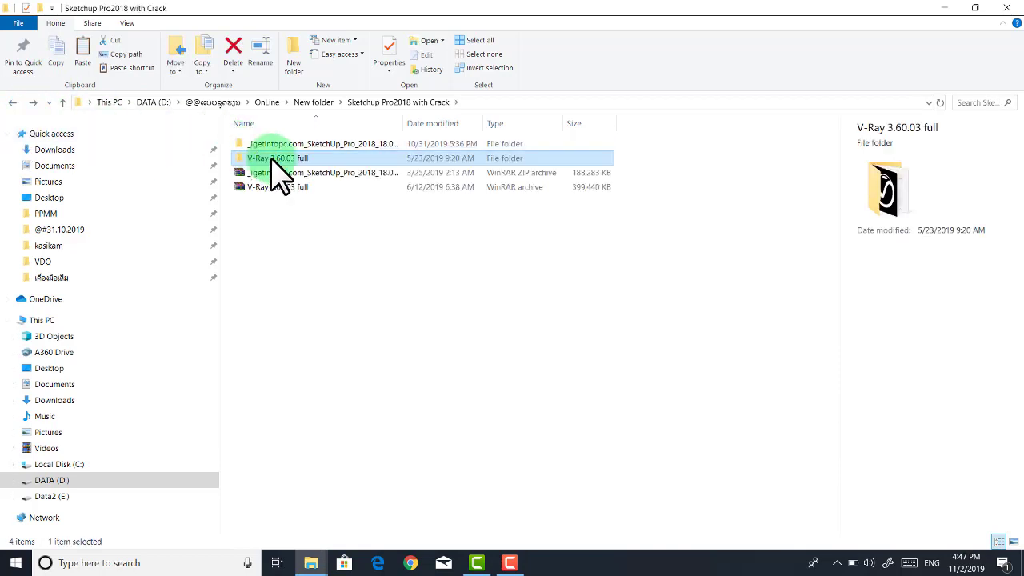
key("Delete")
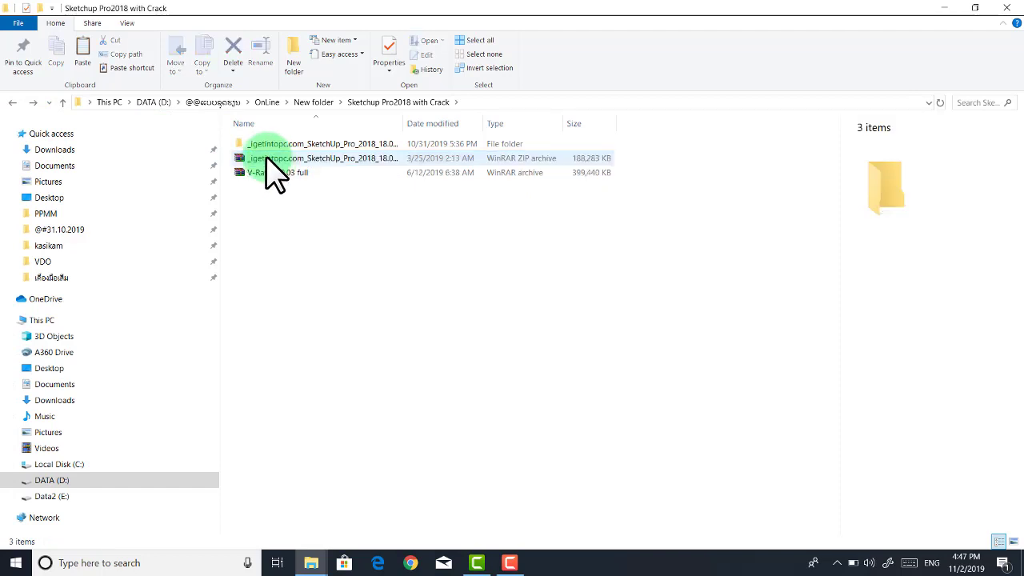
Extract the V-Ray 3.60.03 full WinRAR archive directly into the Sketchup Pro2018 with Crack folder
left_click(279, 178)
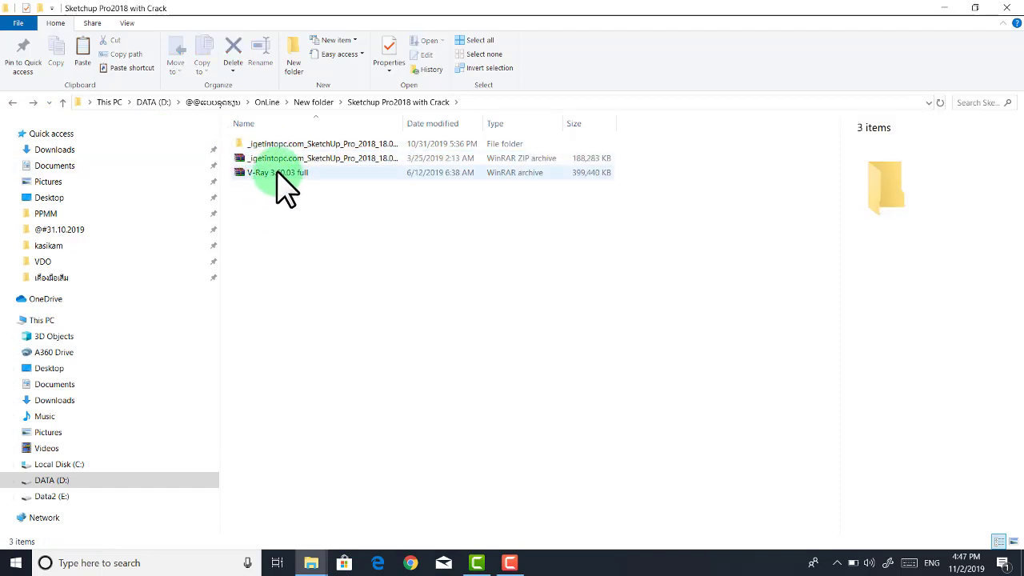
right_click(279, 174)
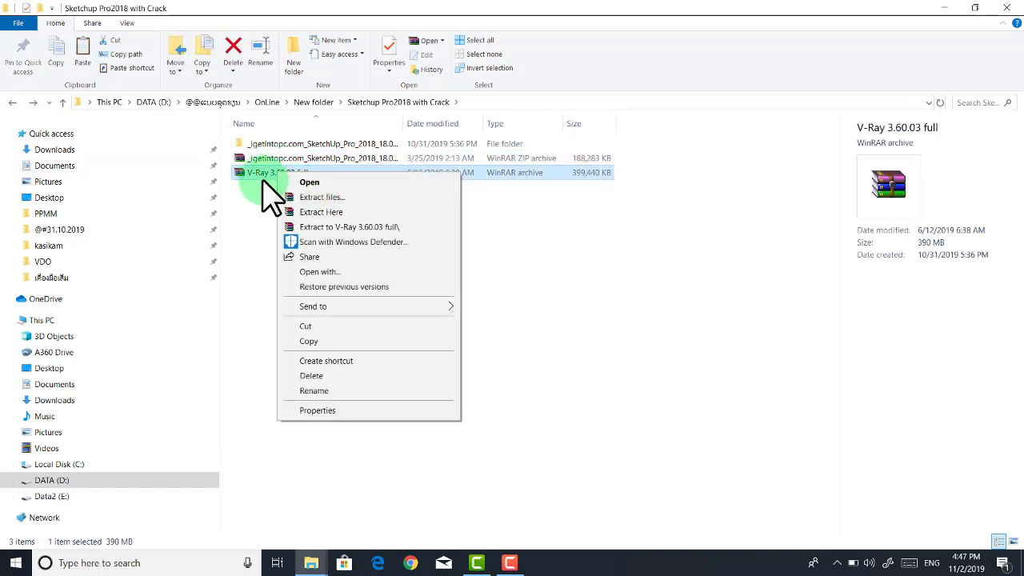
left_click(255, 219)
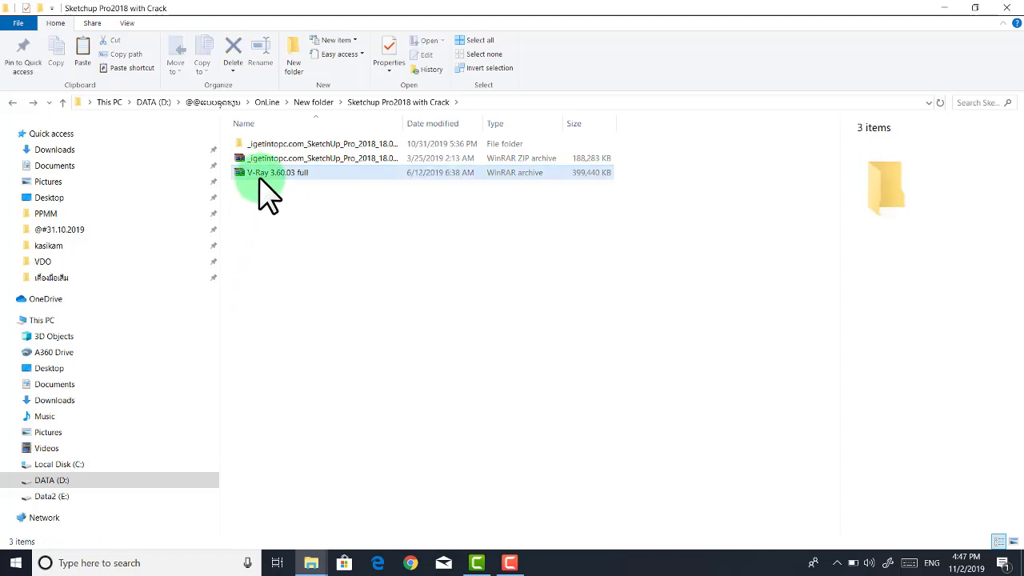
left_click(260, 175)
right_click(261, 174)
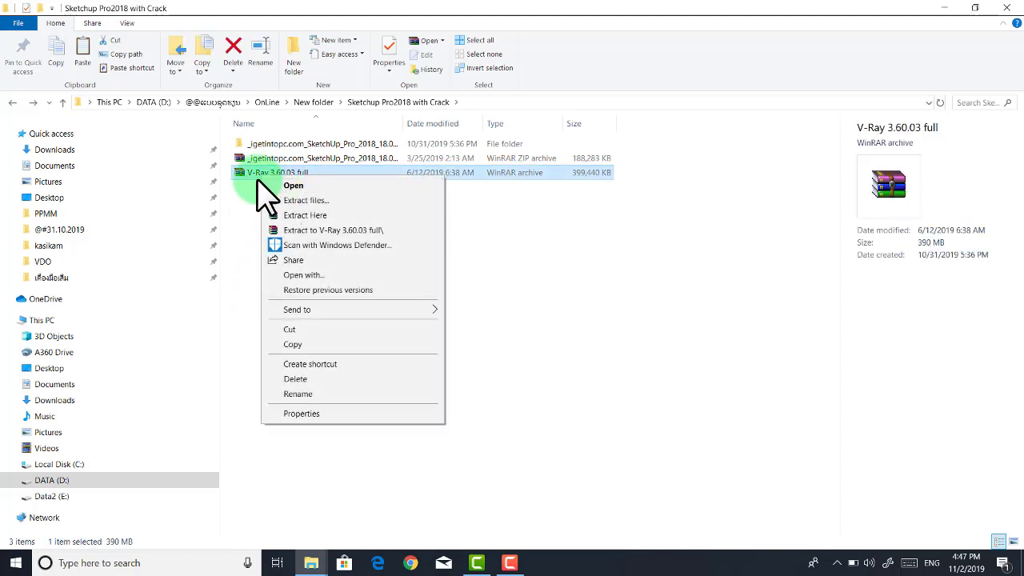
left_click(319, 216)
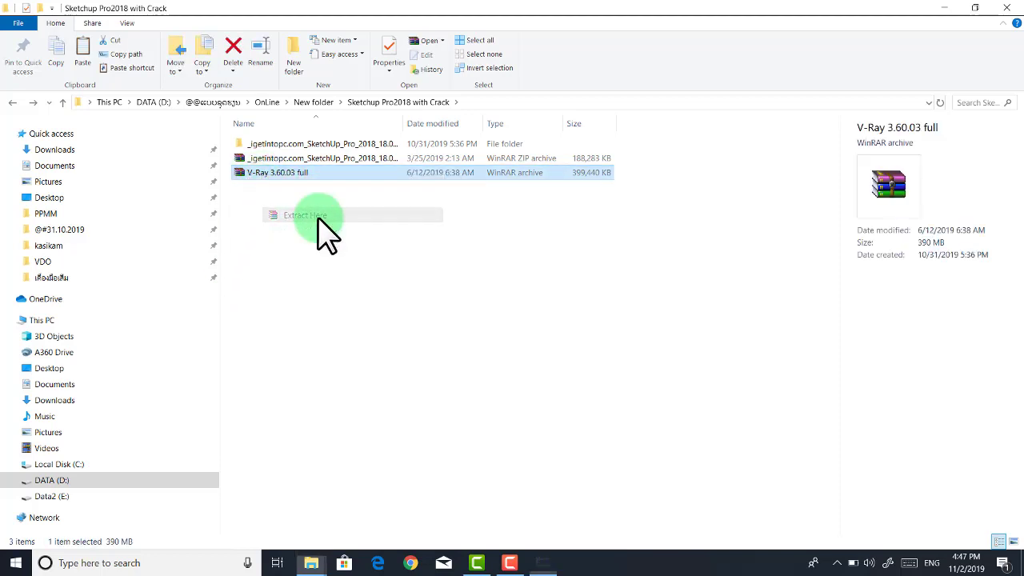
left_click(313, 281)
Copy cgauth.dll and vray_BRDFScanned.dll from the MED folder inside the extracted V-Ray 3.60.03 full folder
double_click(311, 159)
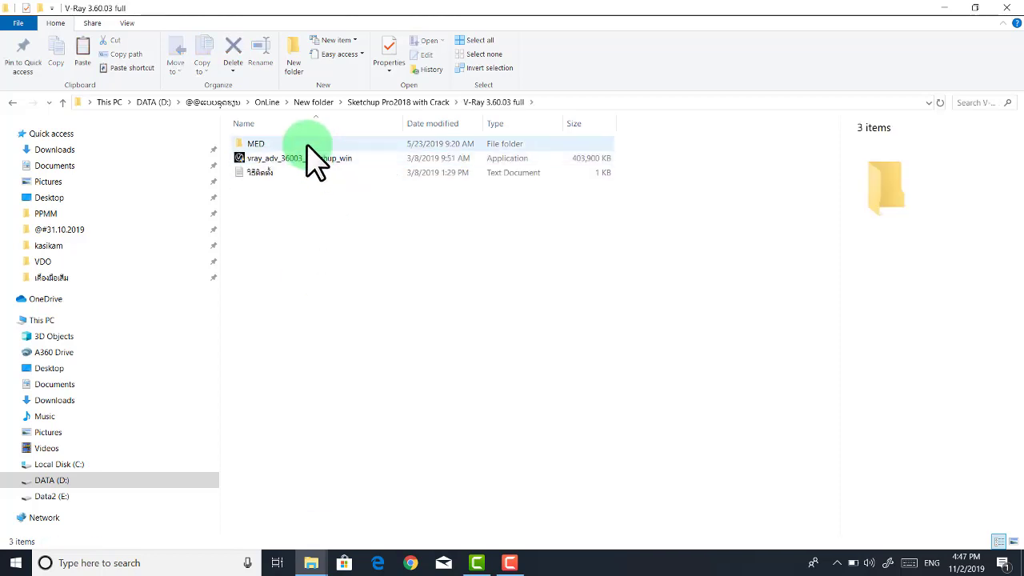
double_click(306, 144)
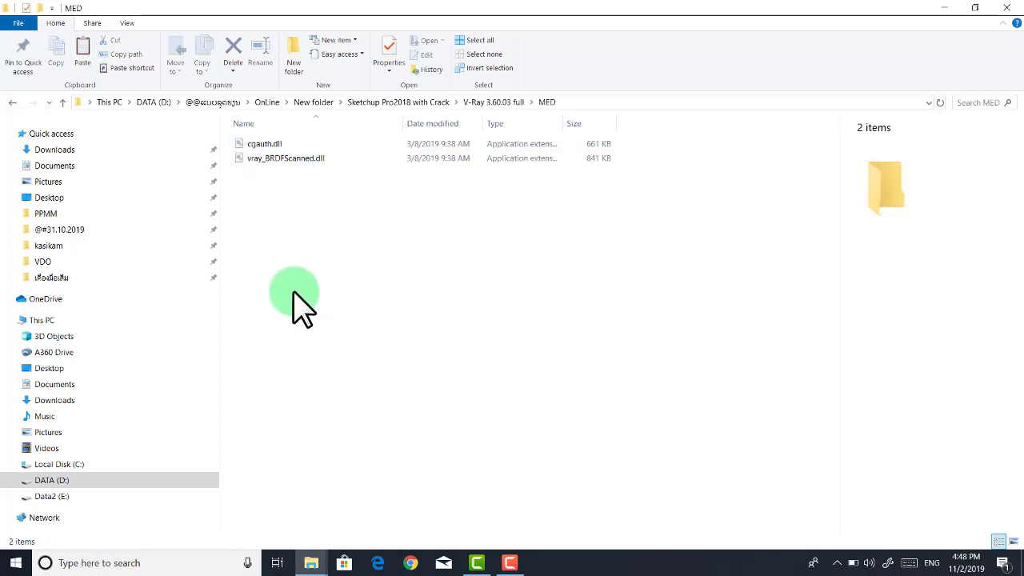
left_click_drag(297, 318, 271, 153)
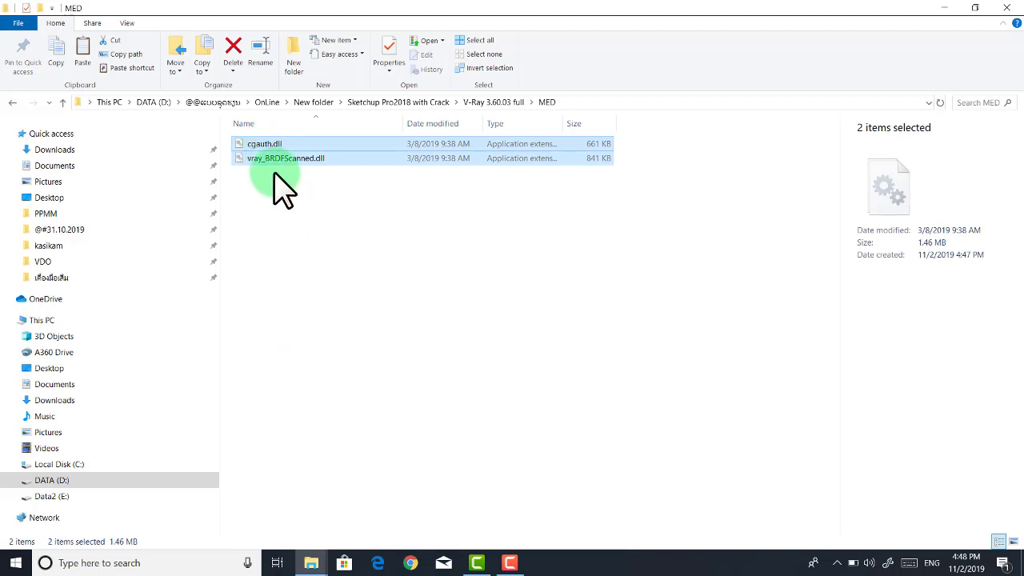
left_click_drag(280, 198, 257, 141)
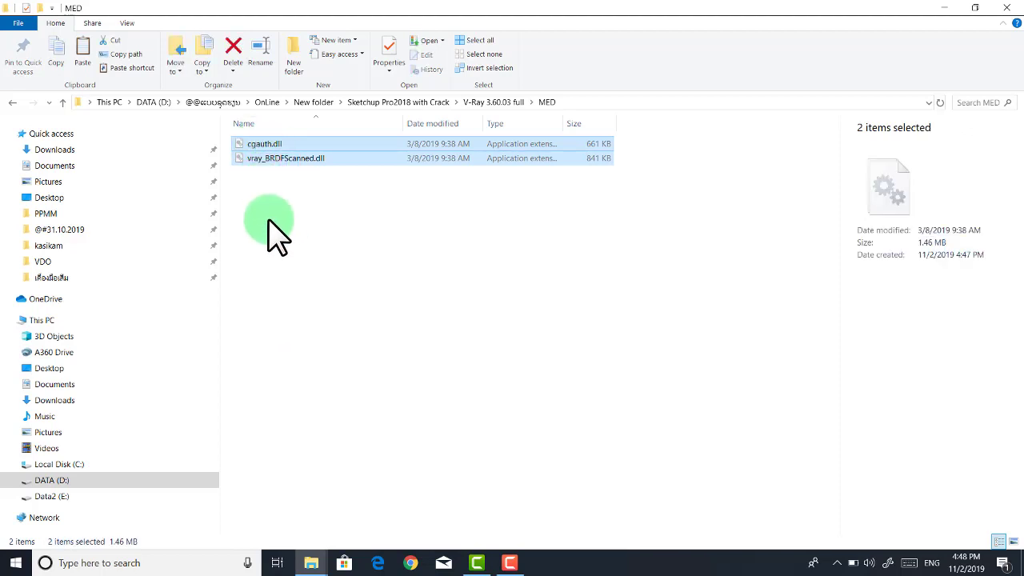
right_click(278, 146)
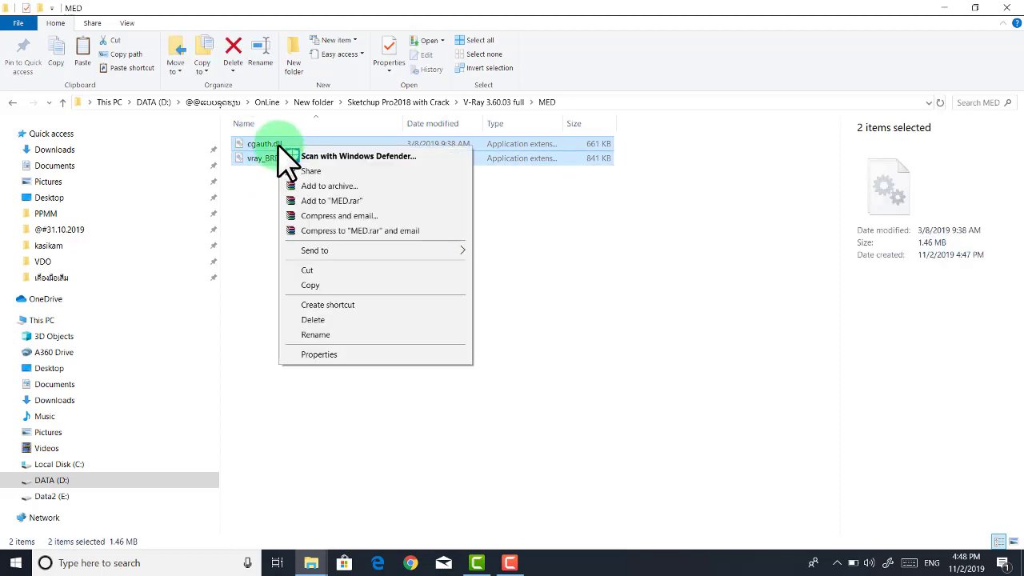
left_click(354, 285)
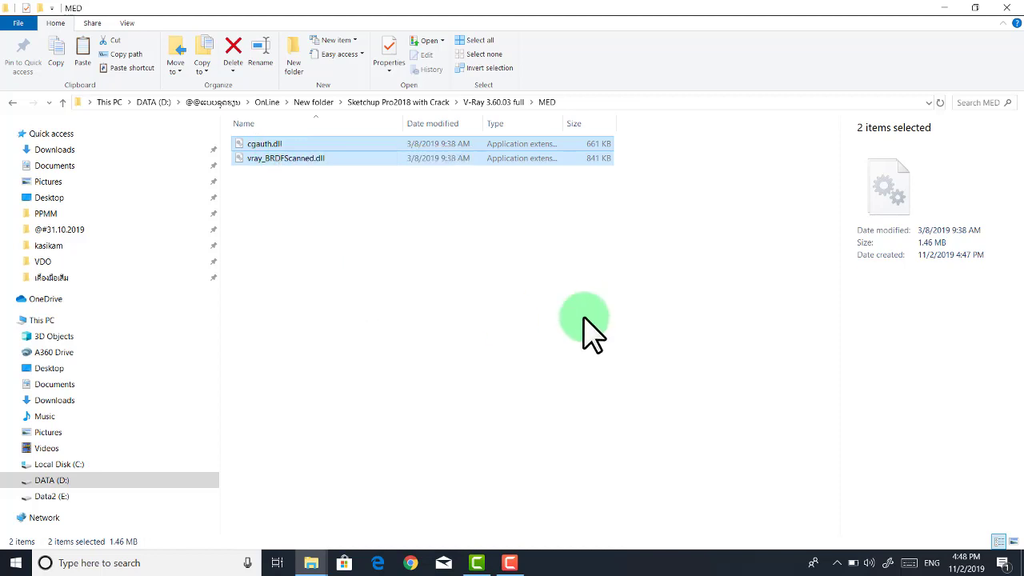
Browse Local Disk (C:) to the extension folder under Program Files, Chaos Group, V-Ray, V-Ray for SketchUp
left_click(42, 322)
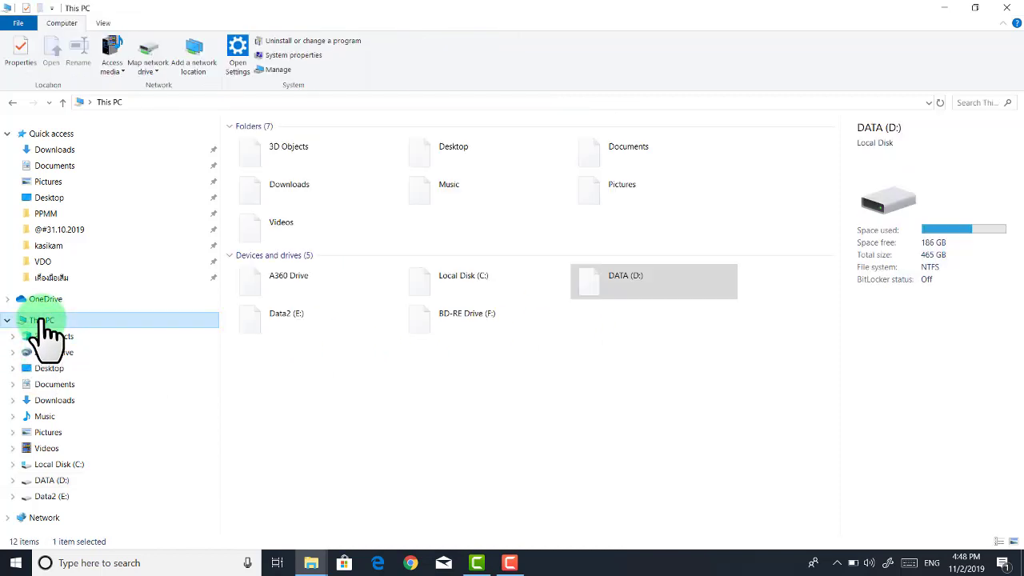
double_click(497, 281)
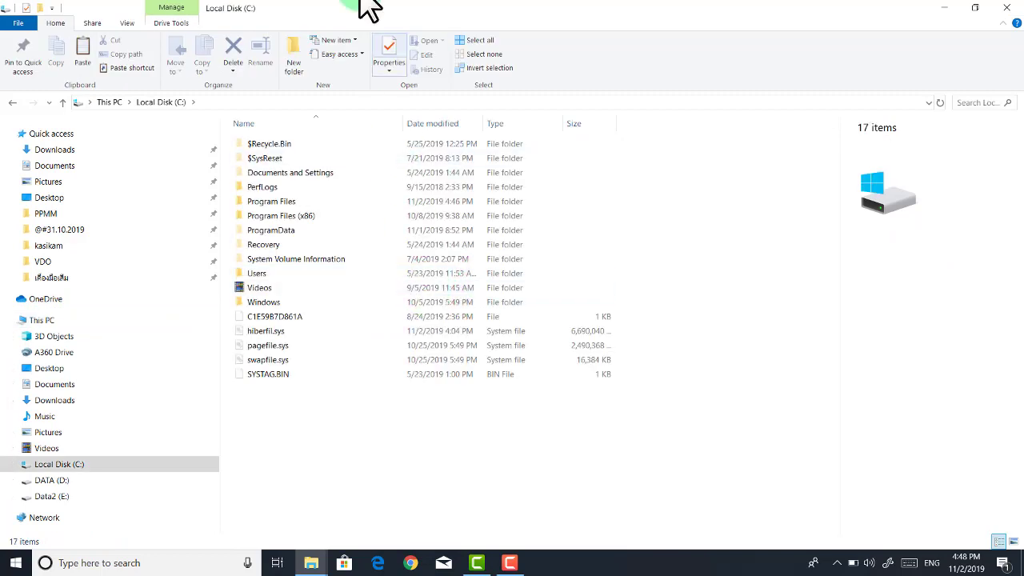
double_click(301, 200)
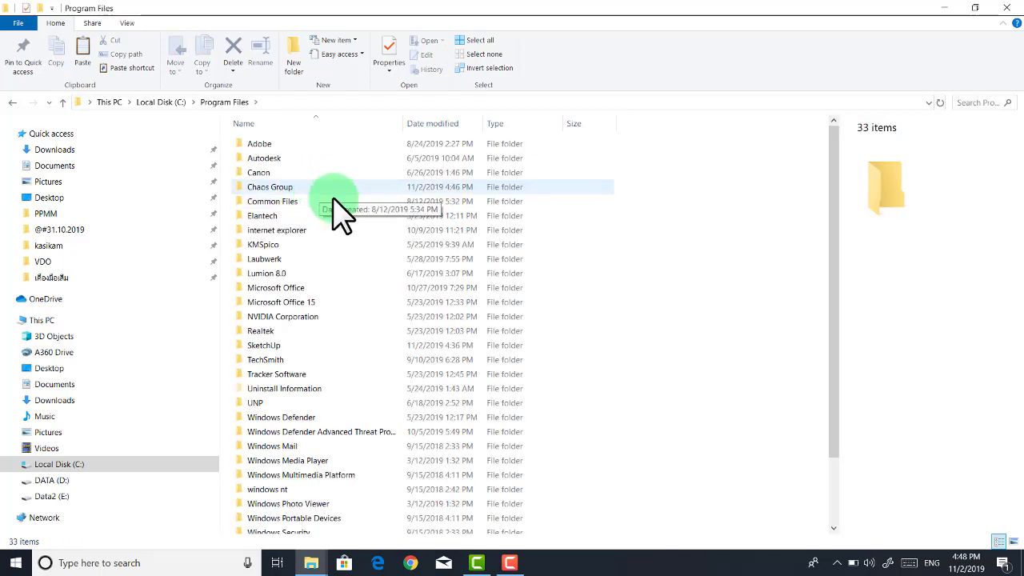
double_click(322, 189)
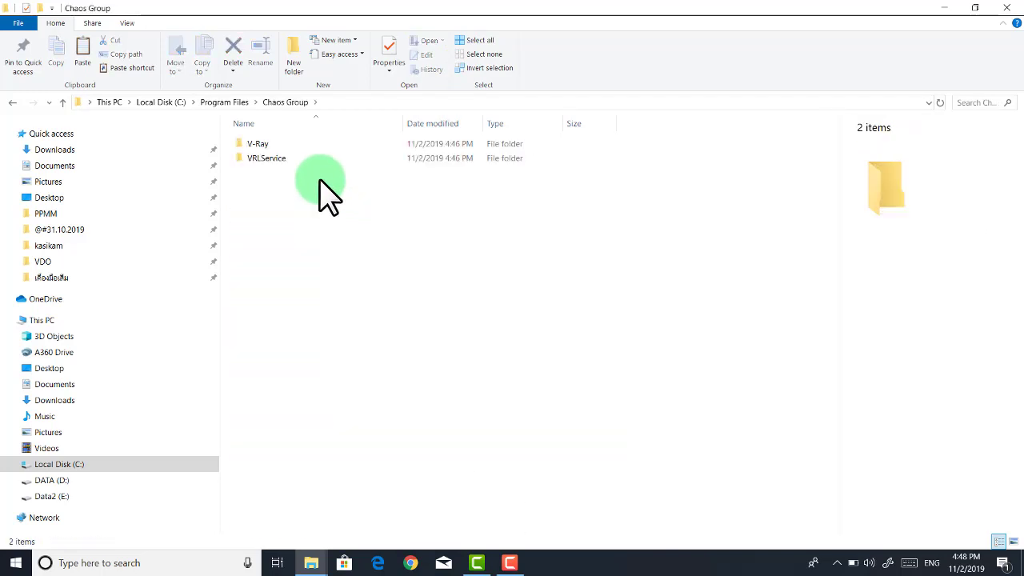
double_click(310, 144)
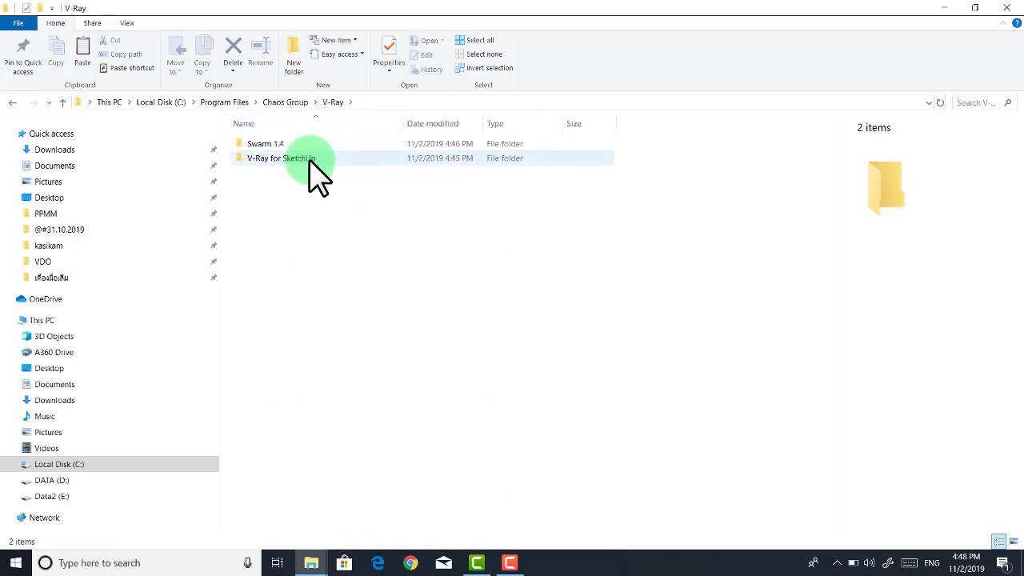
double_click(310, 159)
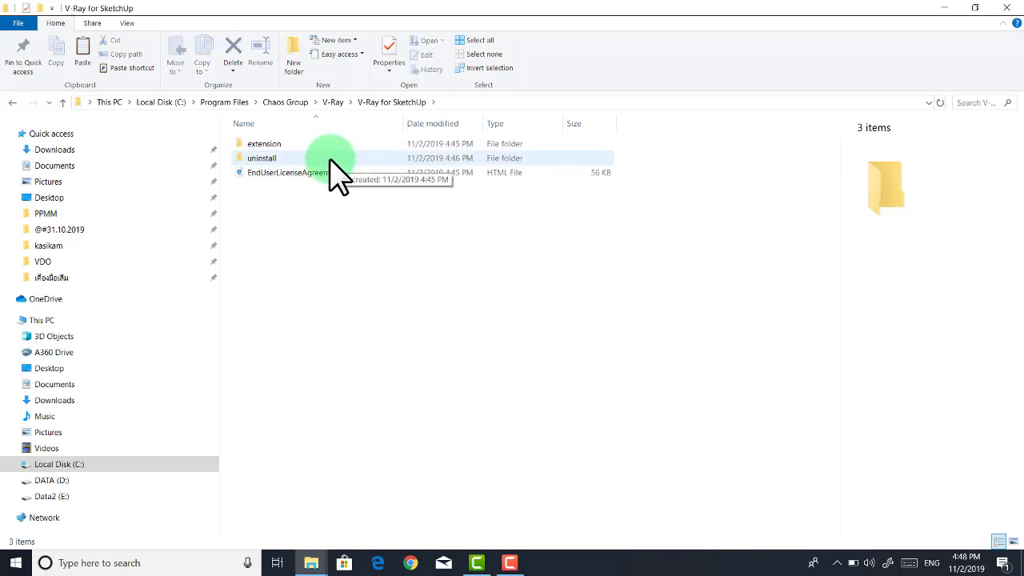
double_click(297, 149)
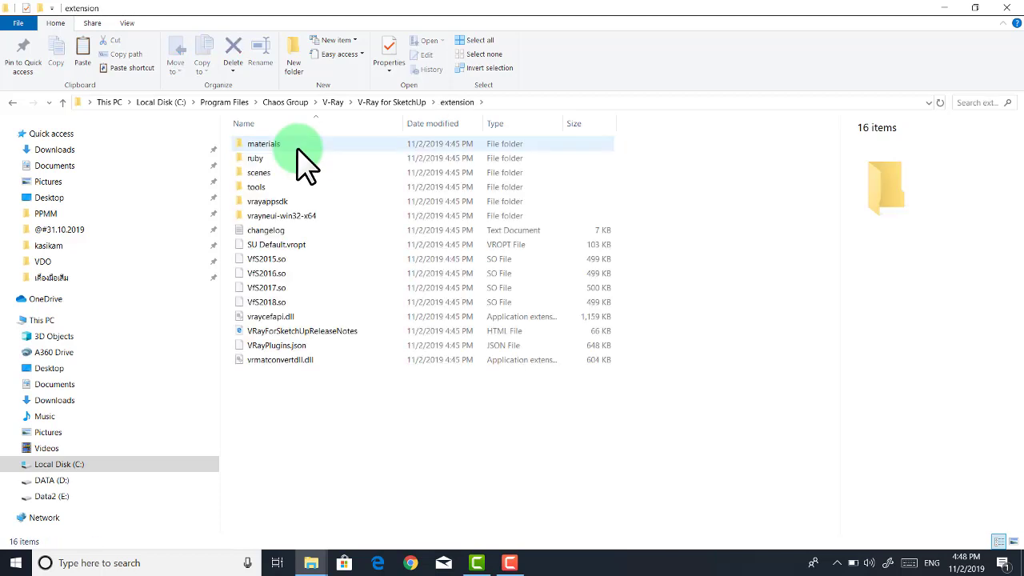
left_click(12, 102)
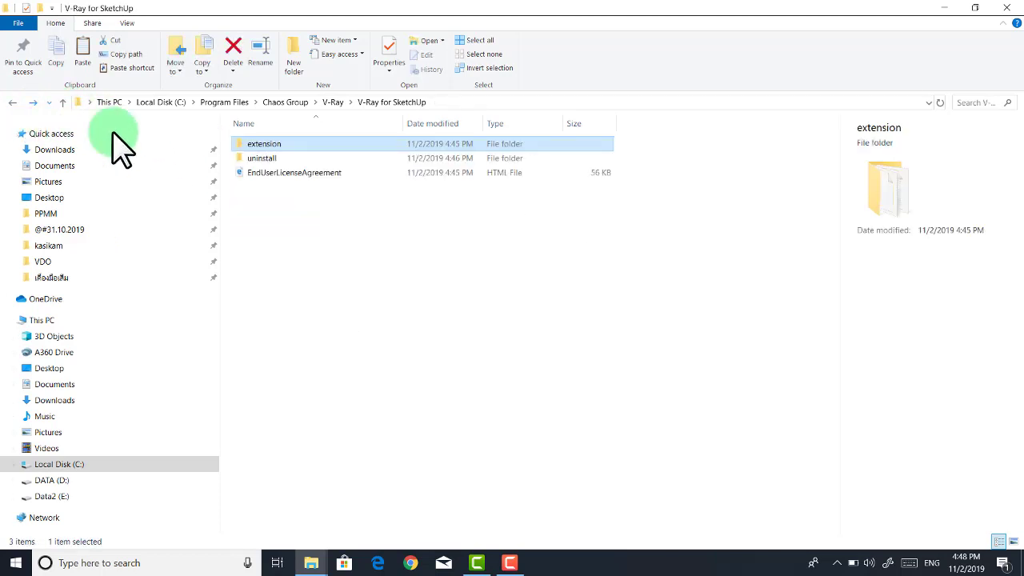
double_click(288, 148)
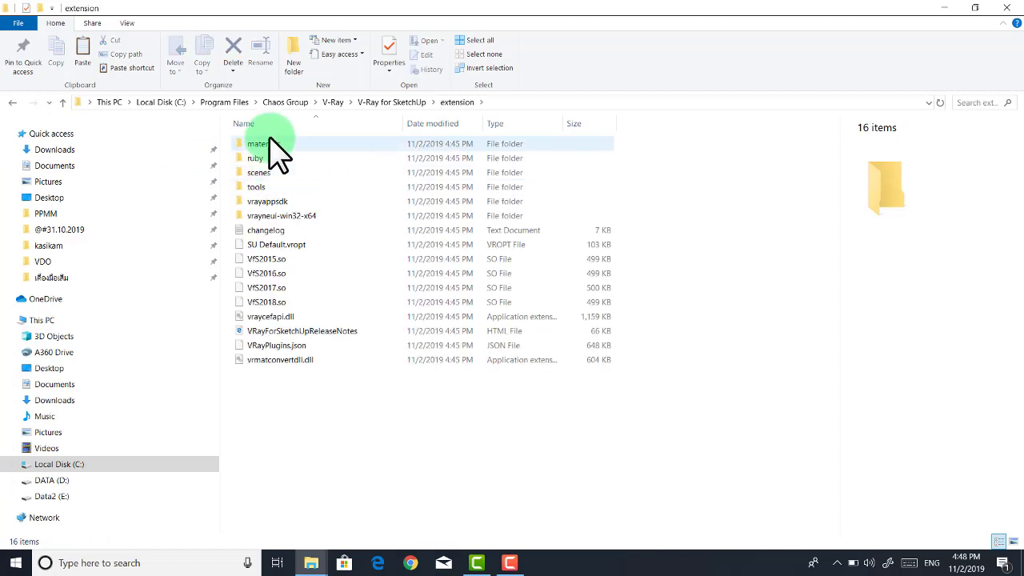
Paste the copied MED DLL files into the bin folder inside vrayappsdk, replacing the existing cgauth.dll, and close the folder window
double_click(298, 203)
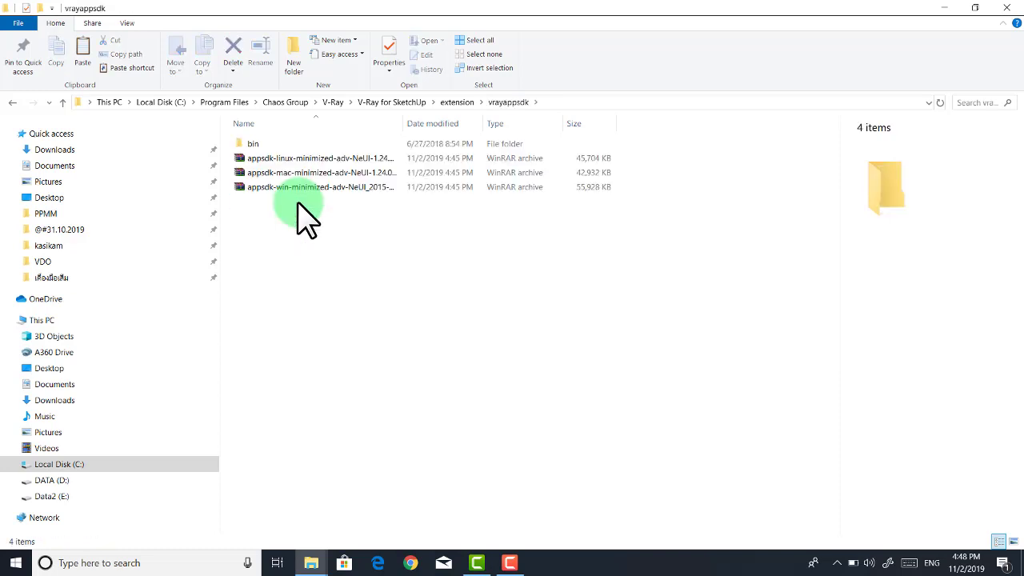
double_click(282, 146)
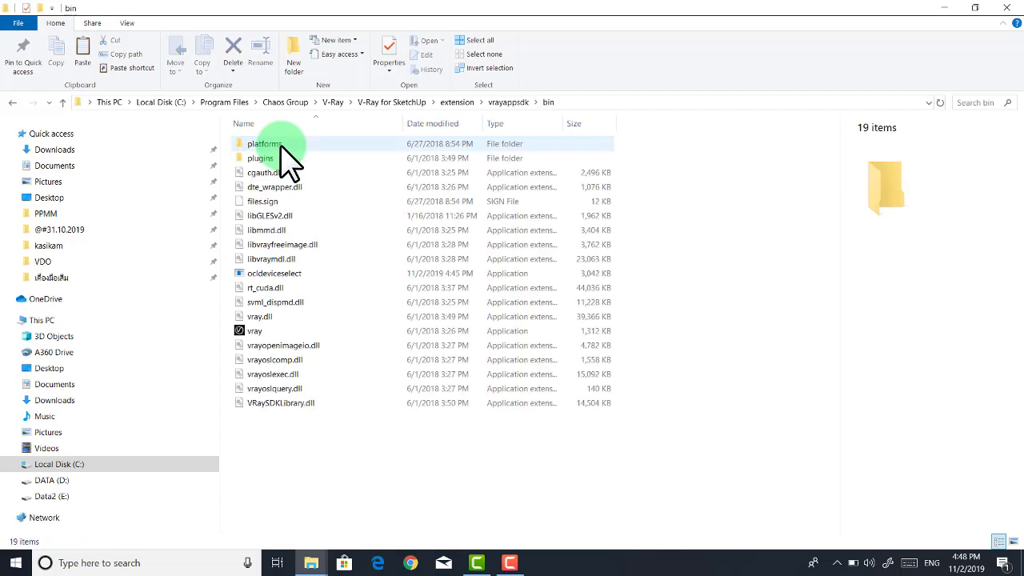
right_click(273, 450)
left_click(330, 347)
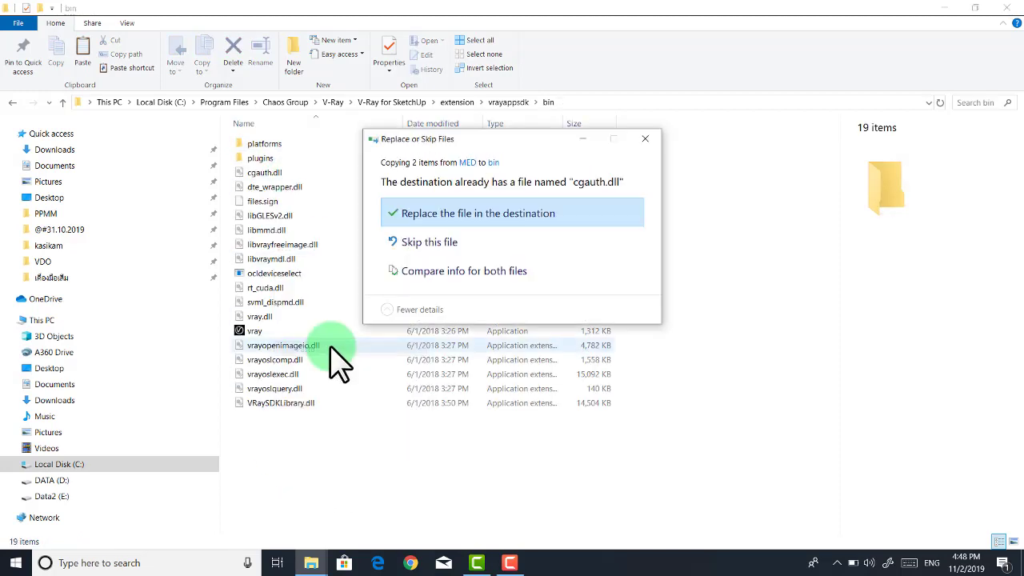
left_click(442, 214)
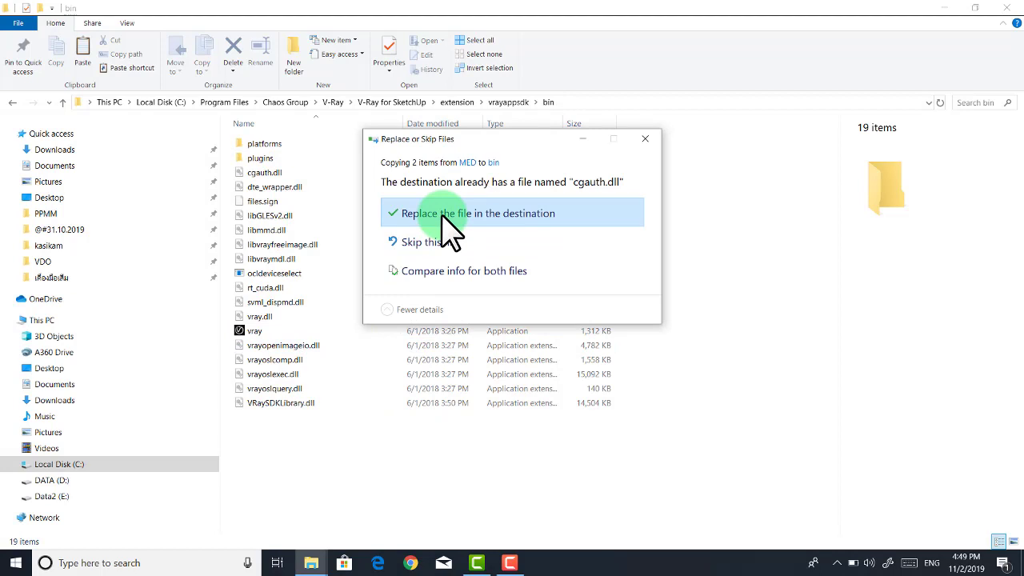
left_click(477, 246)
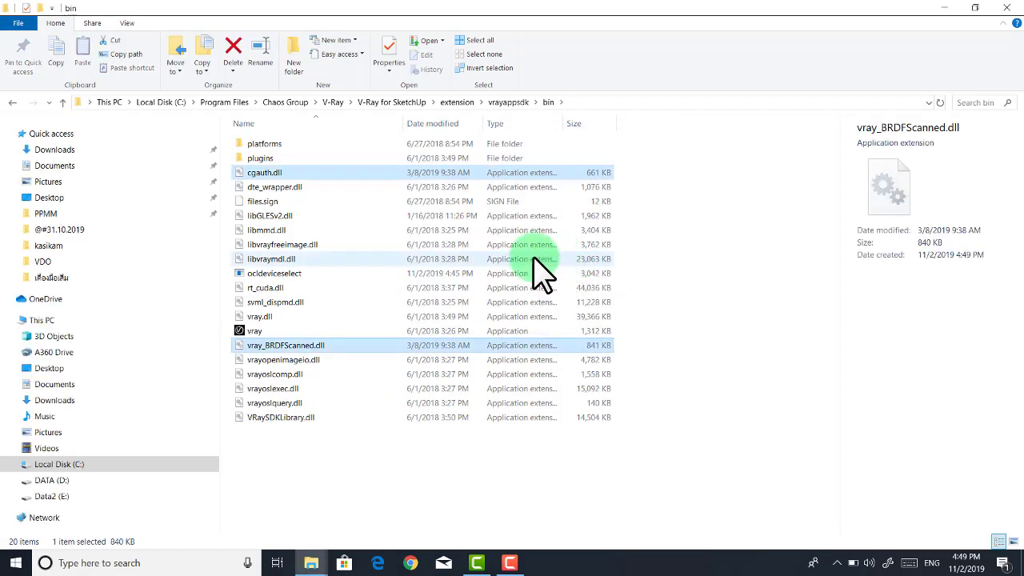
left_click(1006, 8)
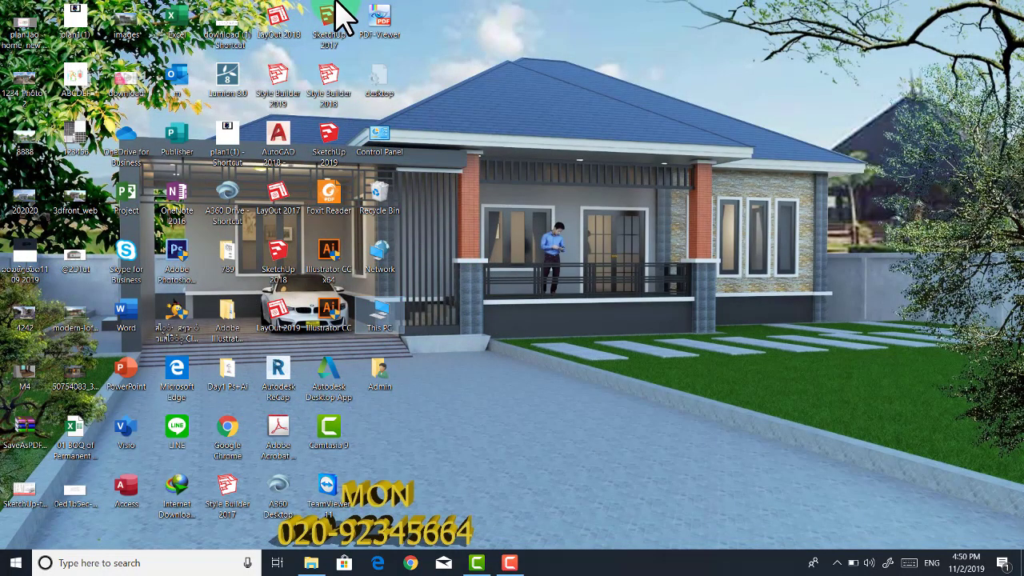
Move the SketchUp 2018 desktop shortcut to an empty area of the desktop and launch SketchUp Pro 2018 from it
mouse_move(277, 254)
left_mouse_down()
mouse_move(574, 248)
mouse_move(545, 389)
mouse_move(544, 457)
mouse_move(541, 426)
left_mouse_up()
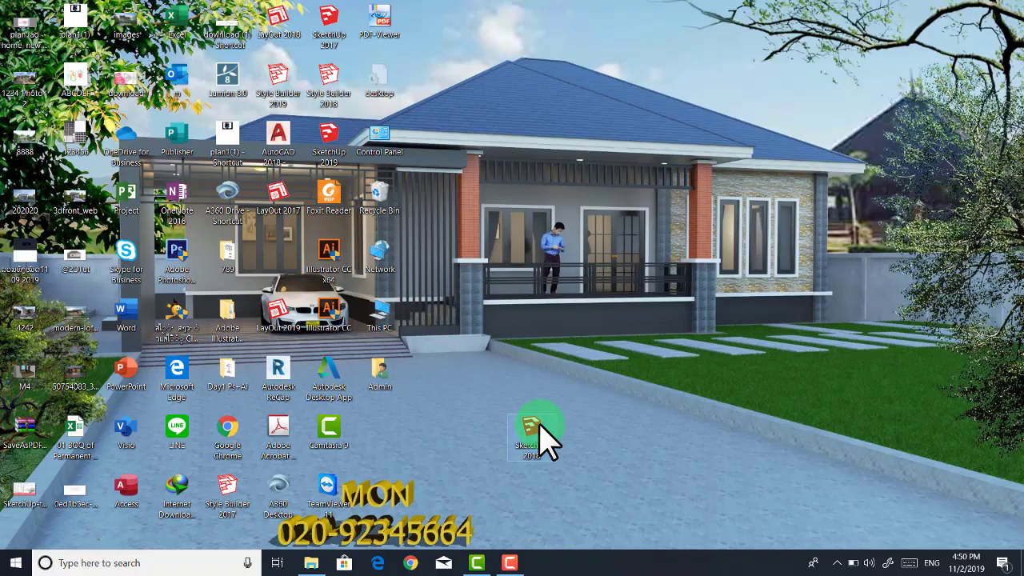
double_click(533, 433)
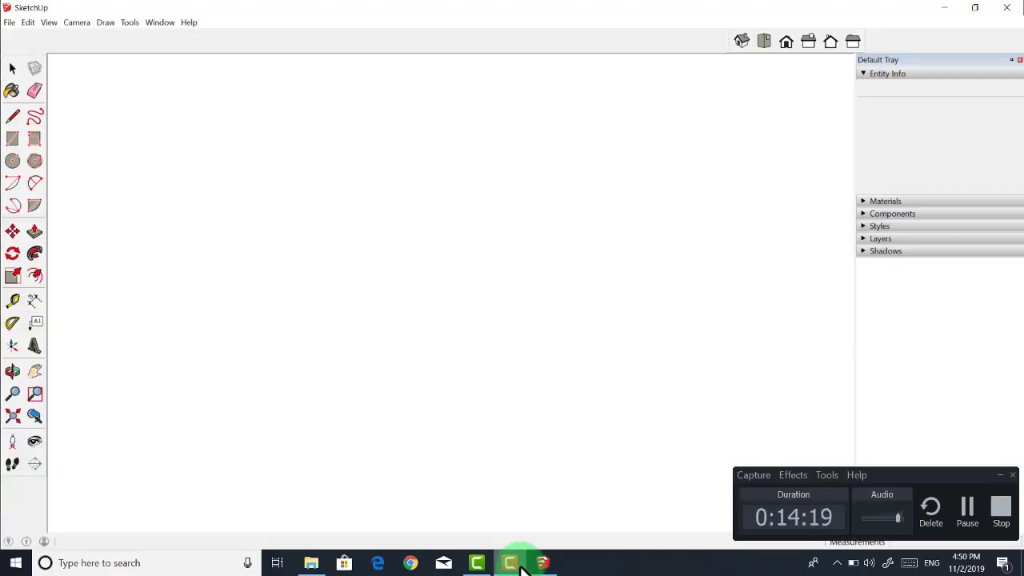
left_click(971, 517)
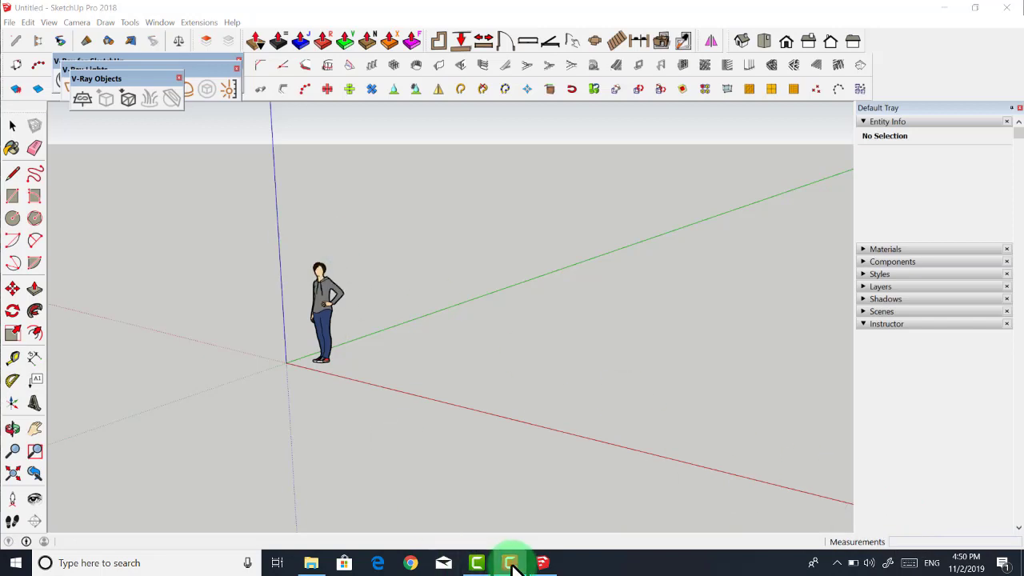
left_click(513, 564)
left_click(510, 562)
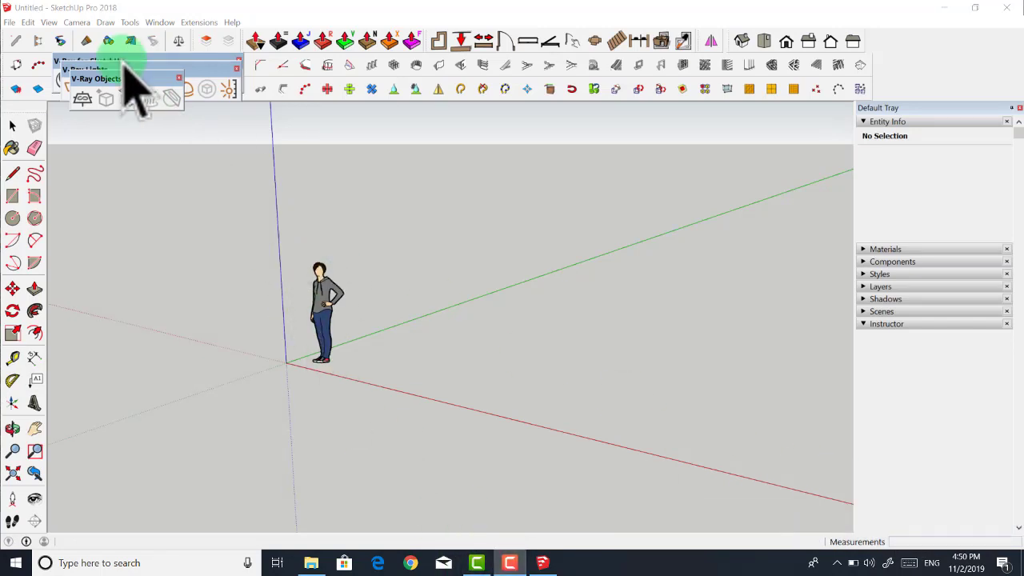
Separate the stacked V-Ray Objects, V-Ray Lights and V-Ray for SketchUp toolbars side by side over the drawing area
left_click_drag(136, 89, 354, 137)
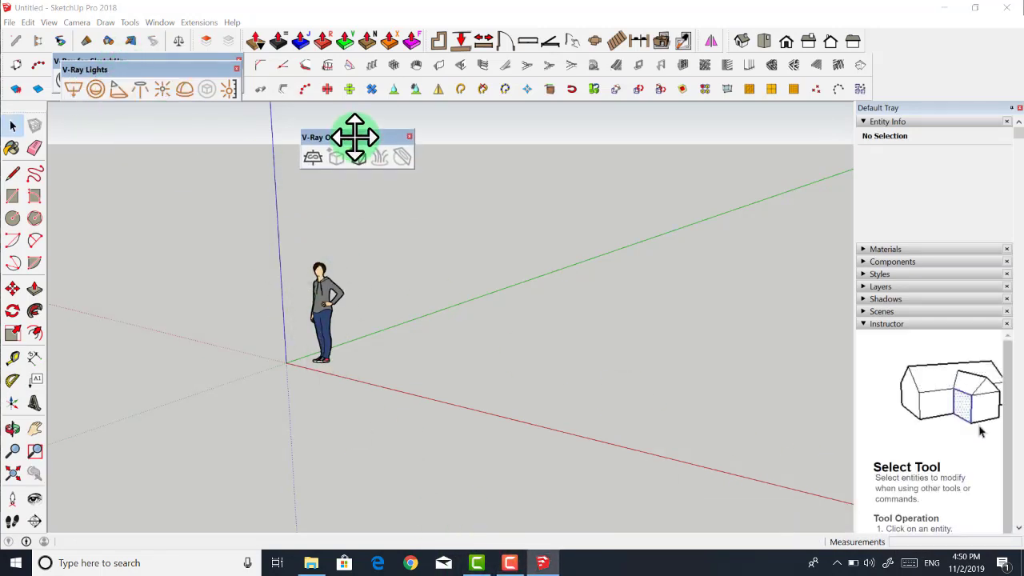
mouse_move(203, 70)
left_mouse_down()
mouse_move(216, 115)
mouse_move(250, 136)
left_mouse_up()
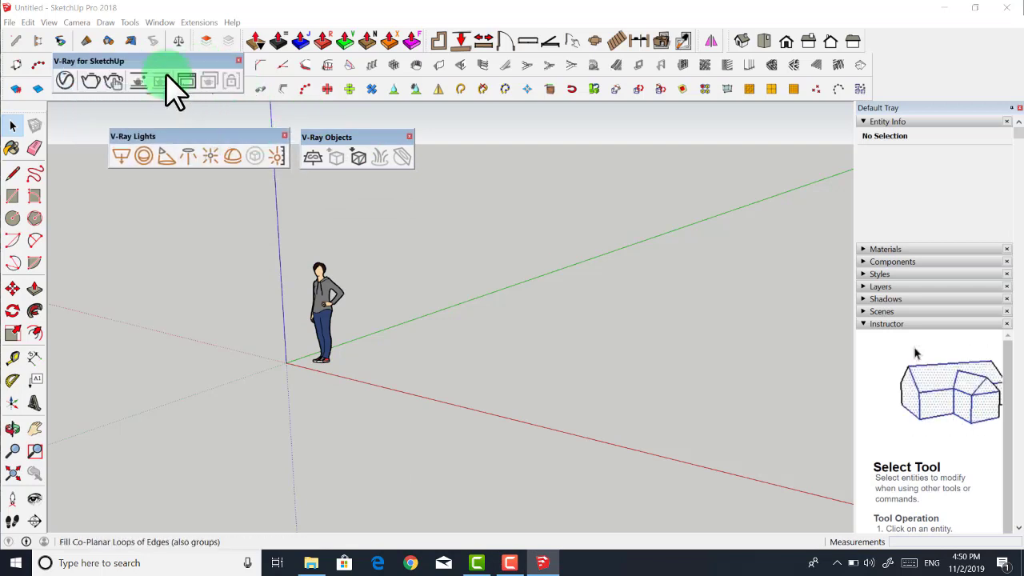
mouse_move(169, 61)
left_mouse_down()
mouse_move(497, 159)
mouse_move(539, 141)
left_mouse_up()
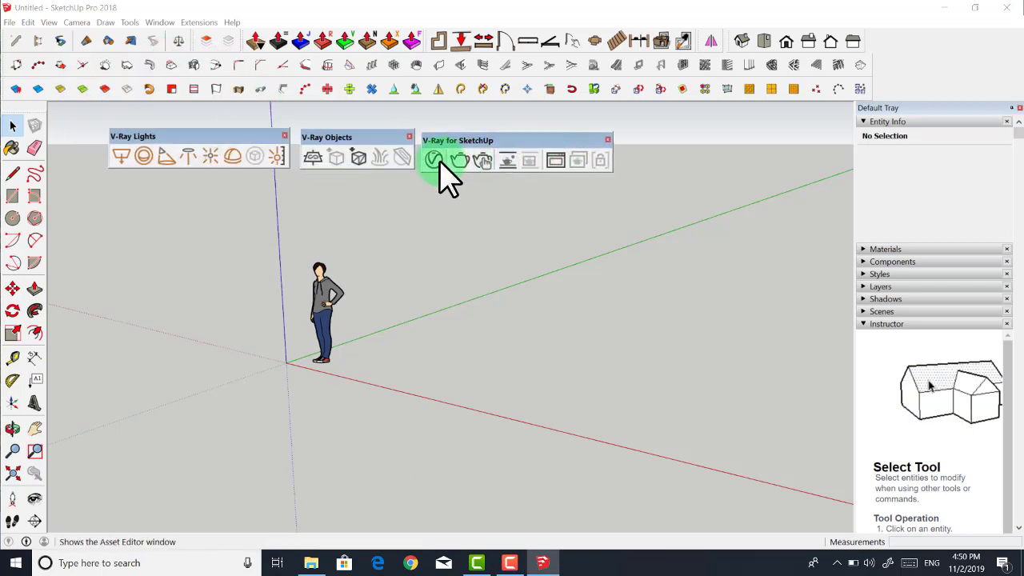
Open the V-Ray Asset Editor to check that it loads the scene materials, and close it
left_click(433, 158)
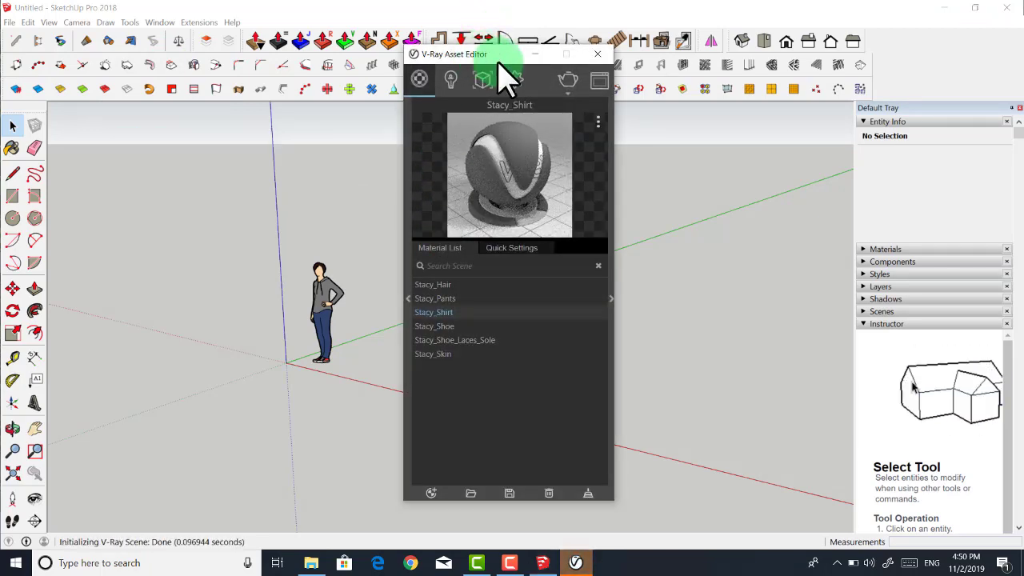
left_click_drag(497, 60, 537, 118)
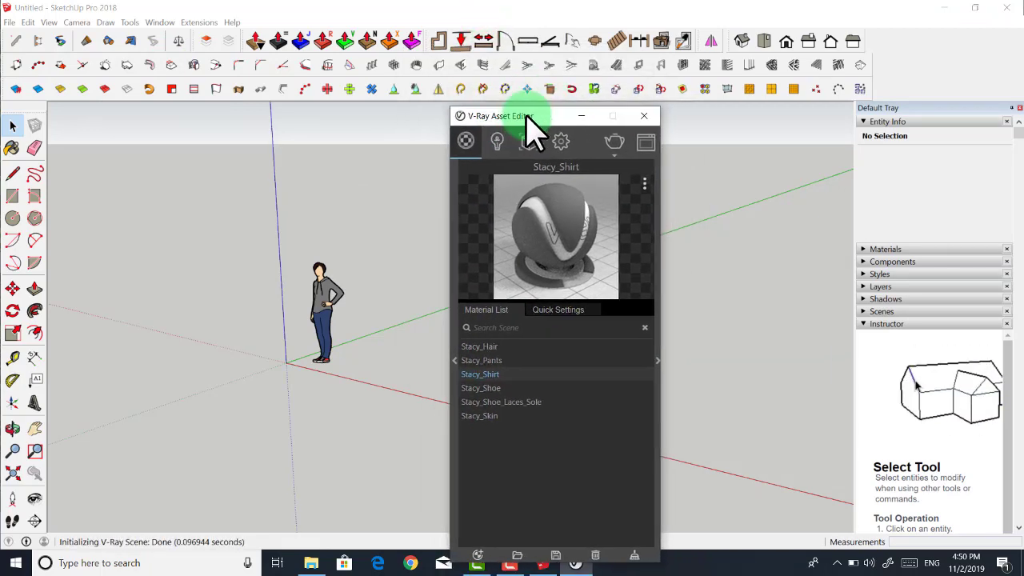
left_click(645, 116)
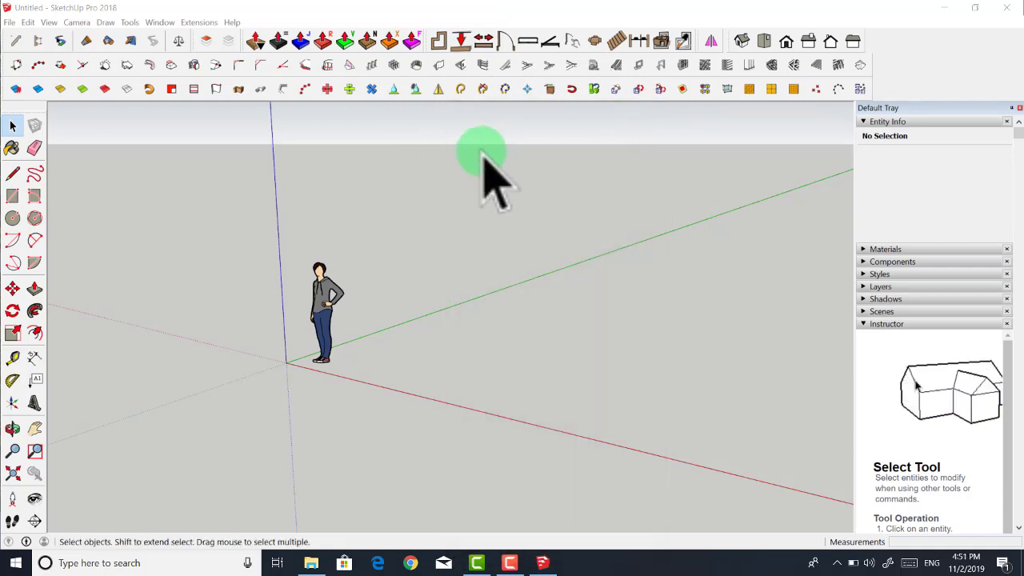
Dock the V-Ray Objects, V-Ray for SketchUp and V-Ray Lights toolbars together in one row above the drawing area
scroll(432, 160, "down", 1)
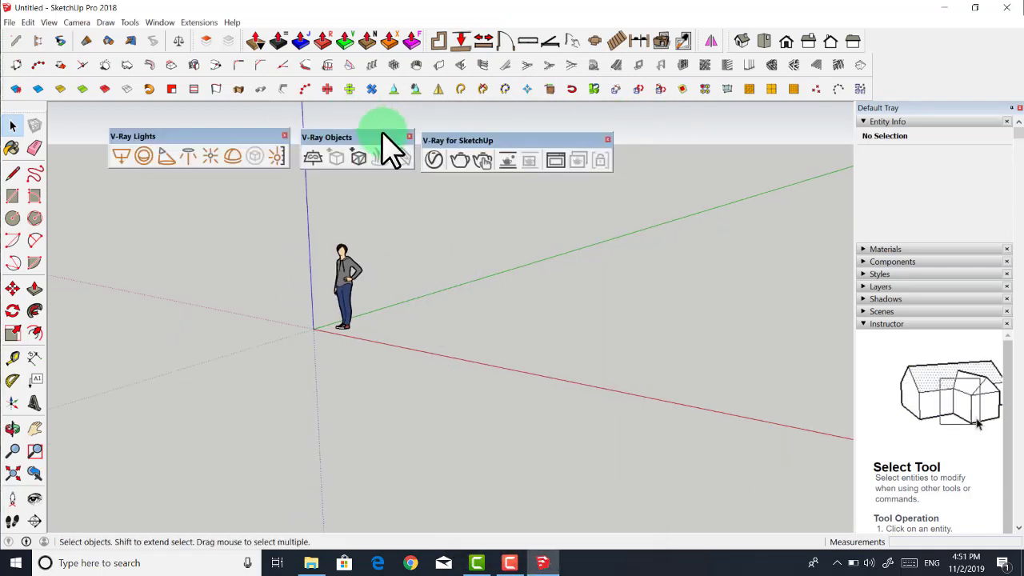
left_click_drag(385, 138, 385, 89)
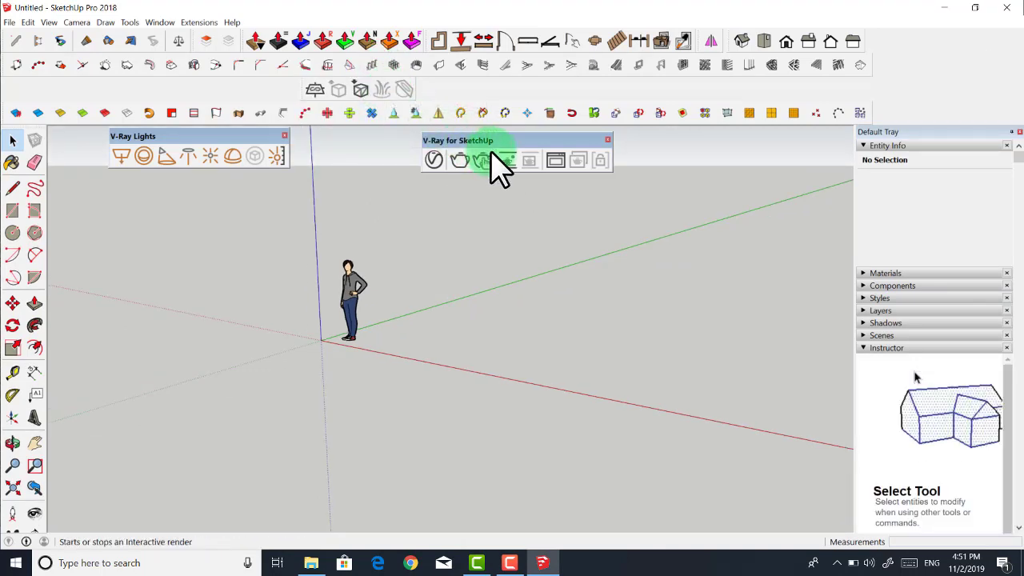
mouse_move(488, 140)
left_mouse_down()
mouse_move(504, 91)
mouse_move(491, 87)
left_mouse_up()
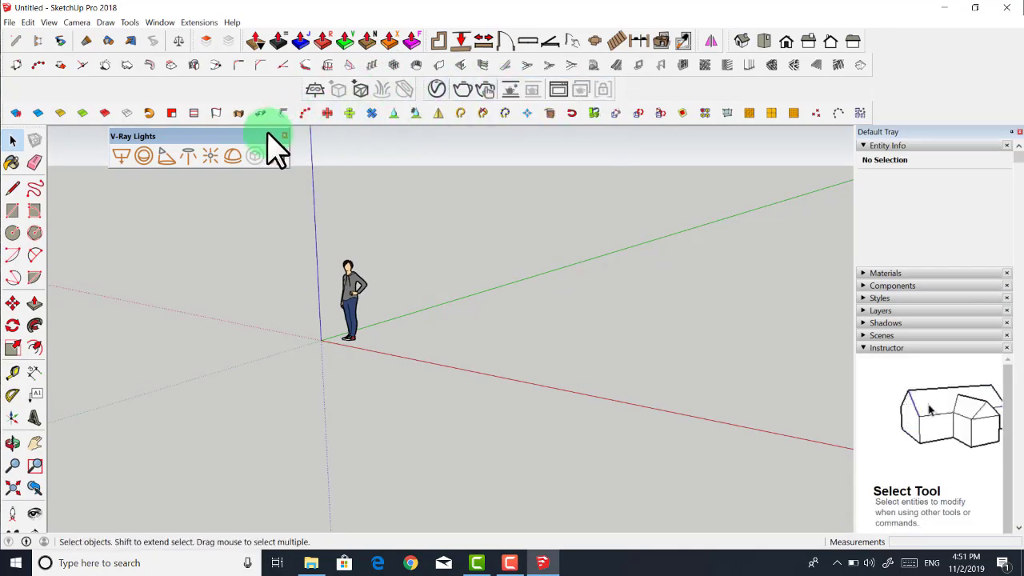
left_click_drag(268, 136, 280, 90)
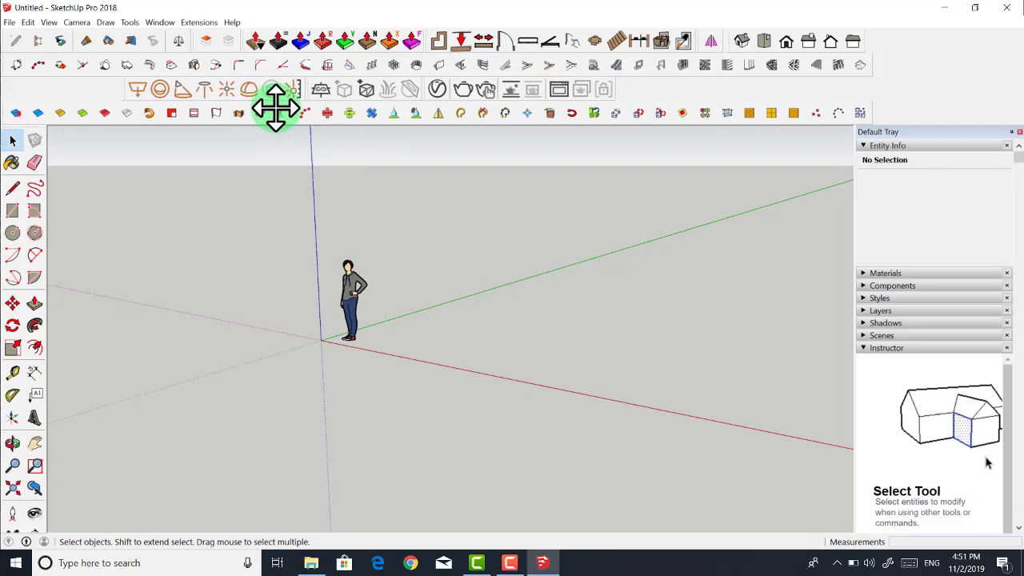
Check the list of available toolbars, then undock the toolbar row beneath the V-Ray toolbars and hide it
right_click(336, 89)
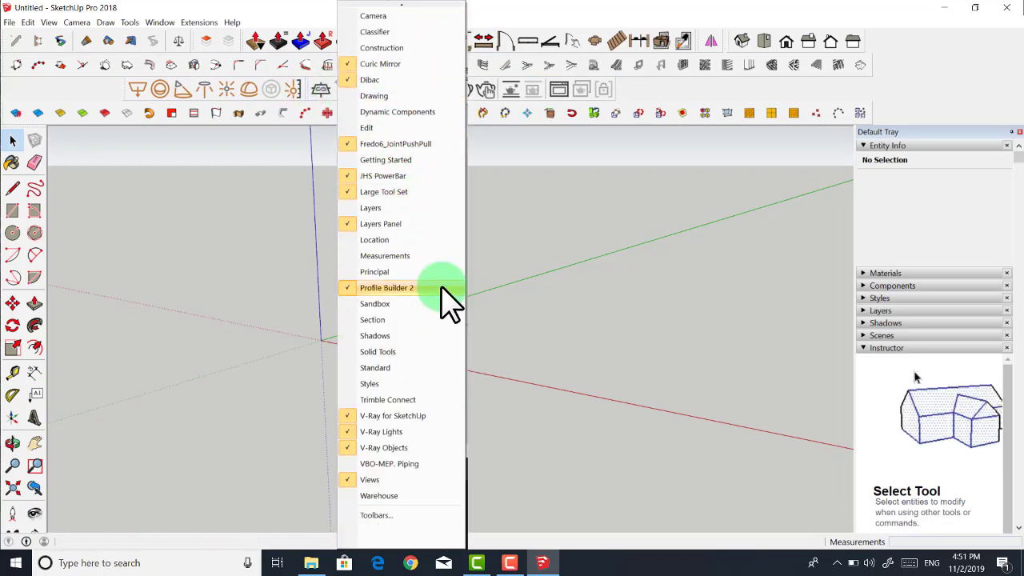
left_click(615, 238)
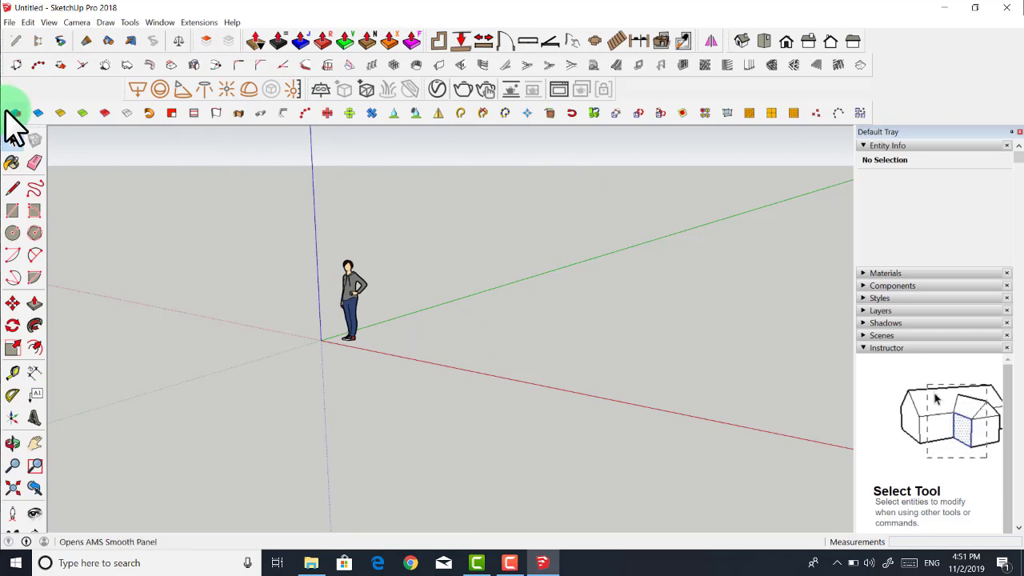
left_click_drag(11, 108, 93, 244)
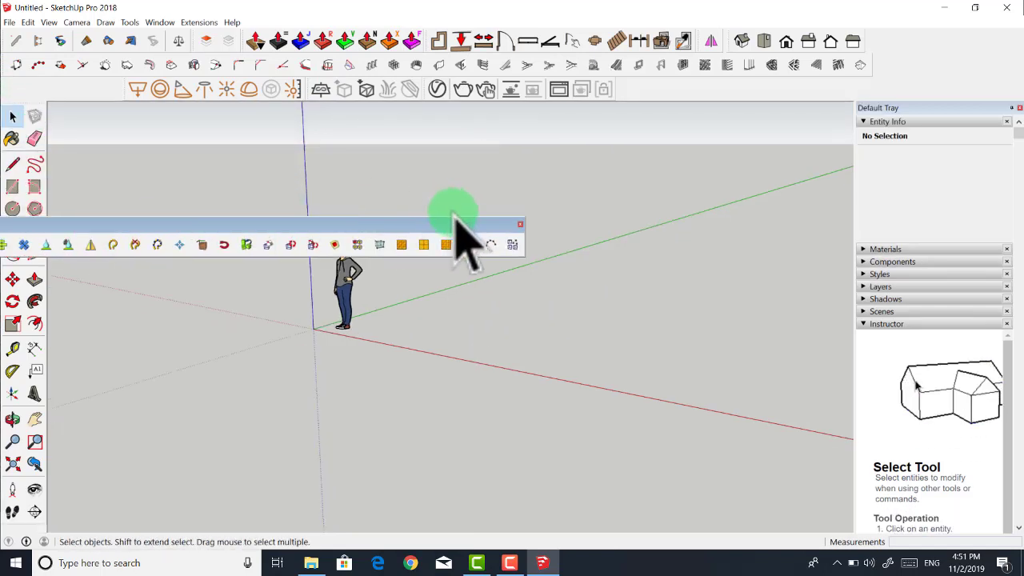
left_click(520, 224)
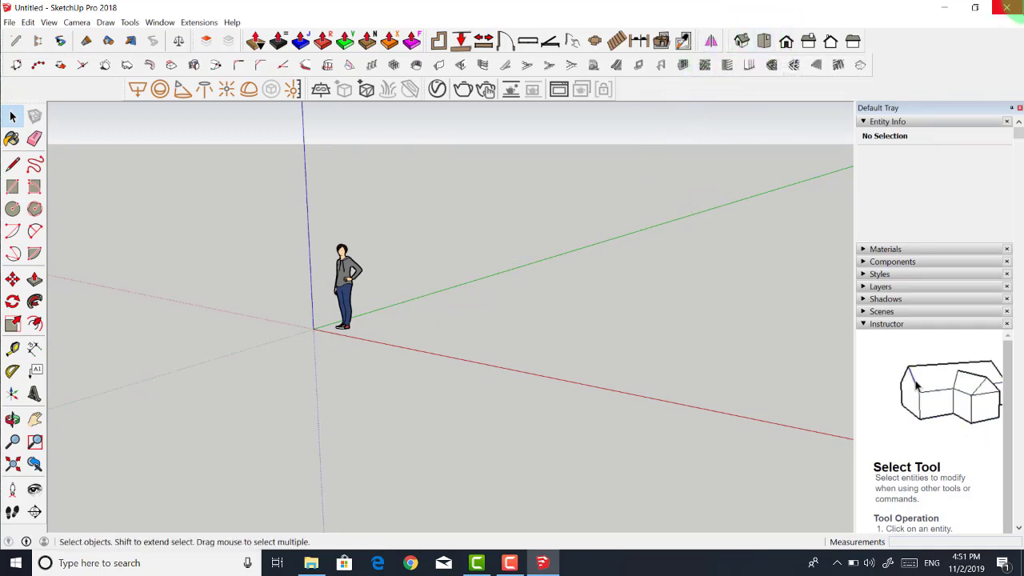
Close SketchUp without saving the untitled model and switch to Camtasia 9
left_click(1007, 8)
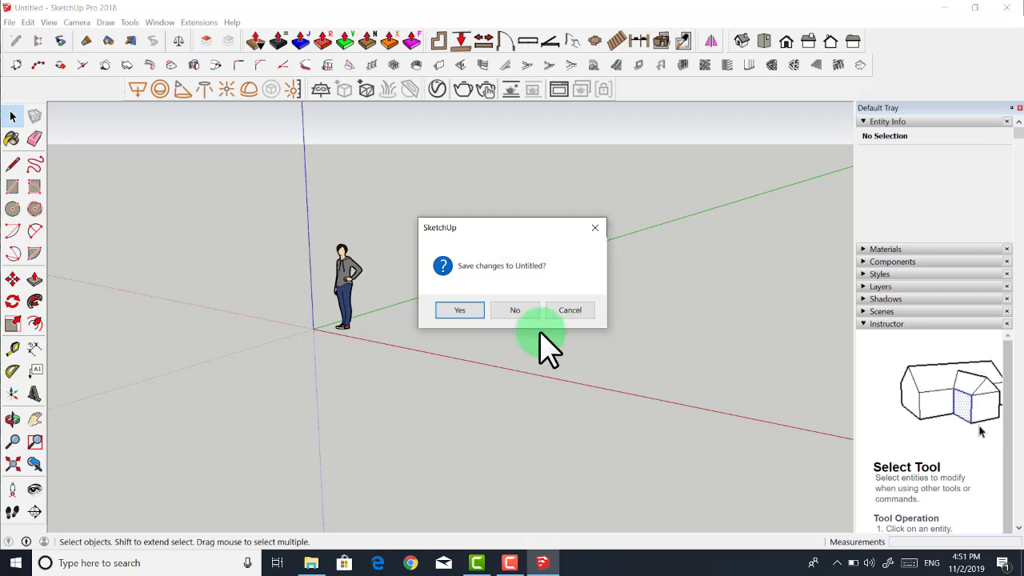
left_click(517, 311)
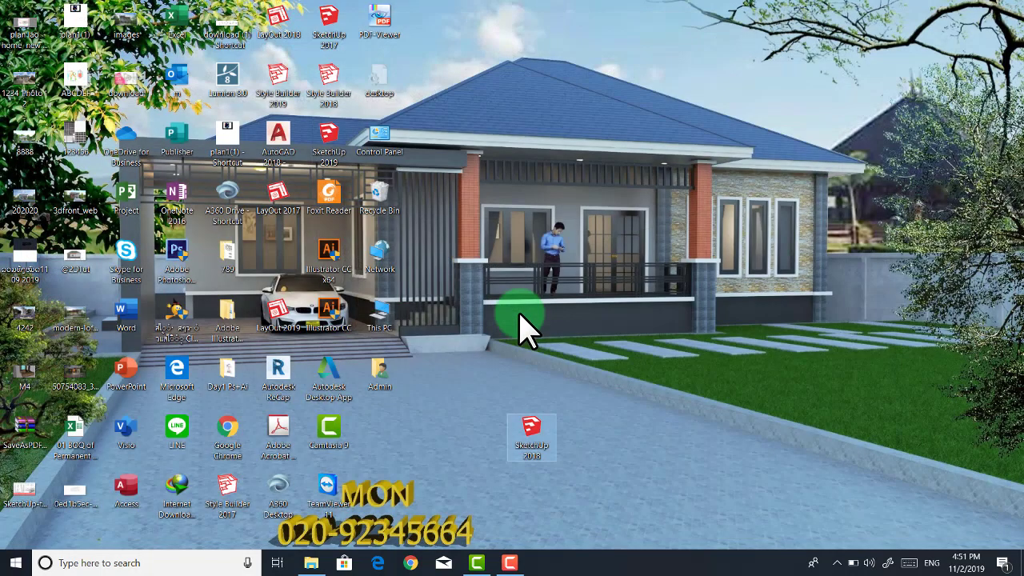
mouse_move(478, 567)
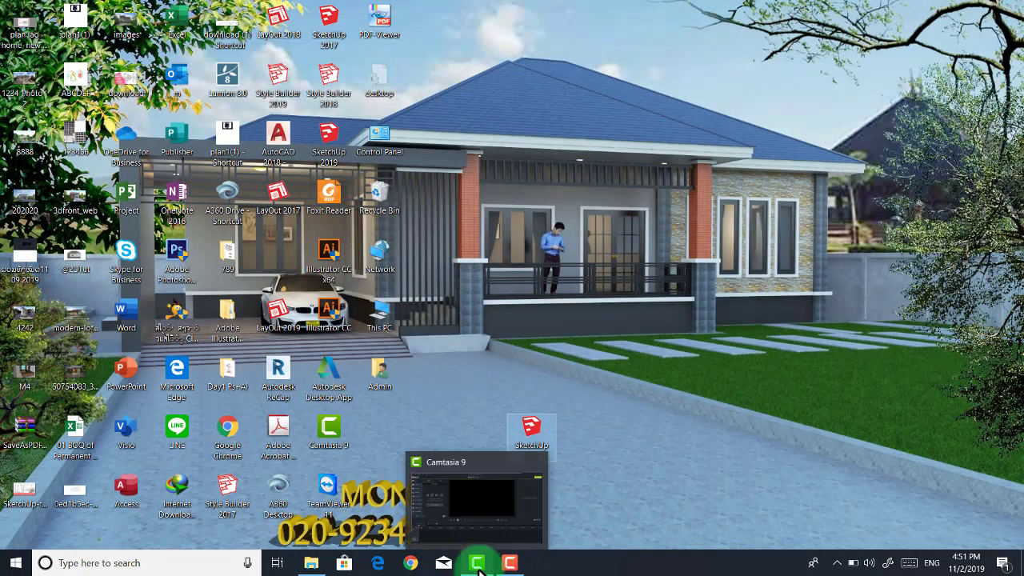
left_click(478, 564)
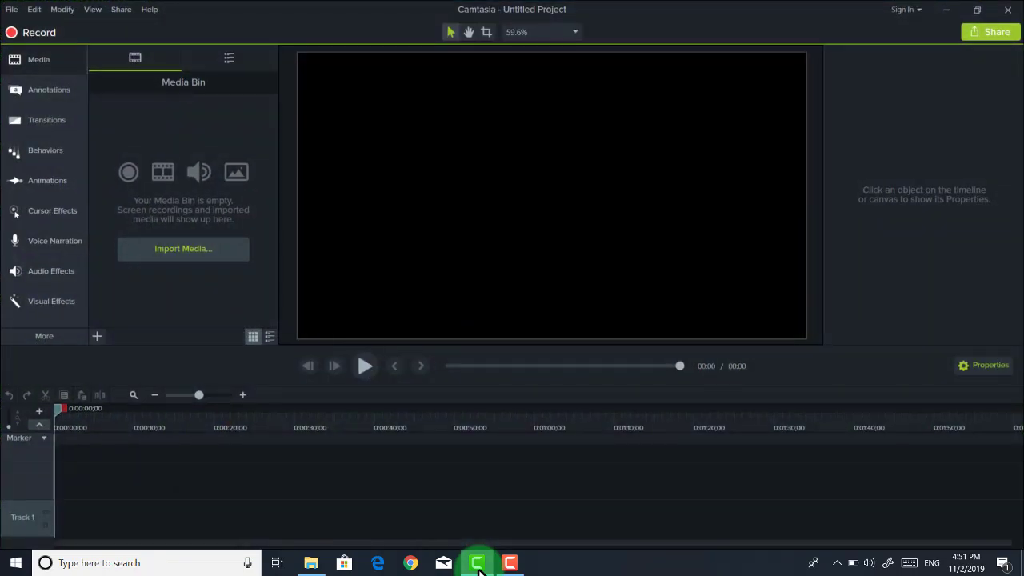